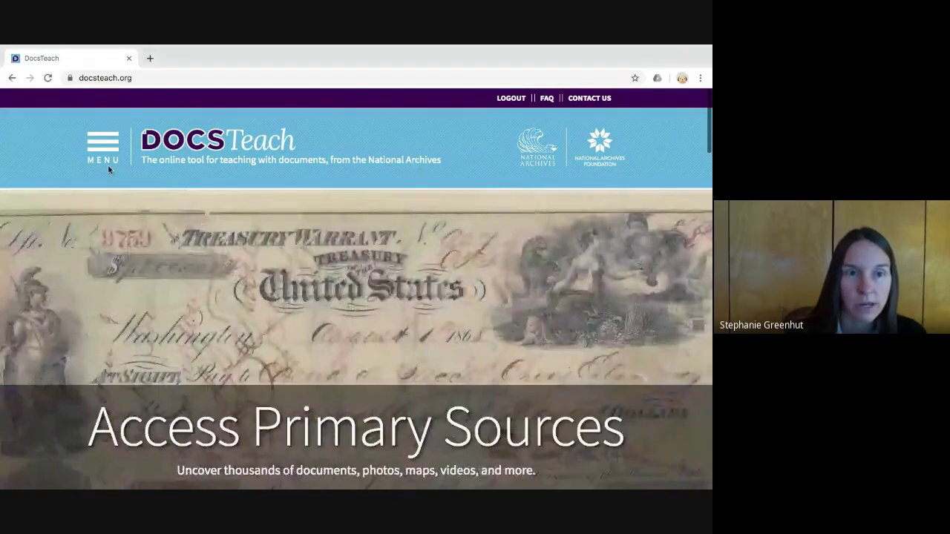
- Search DocsTeach activities for the keyword 'immigration' and scroll to the 73 results
click(108, 164)
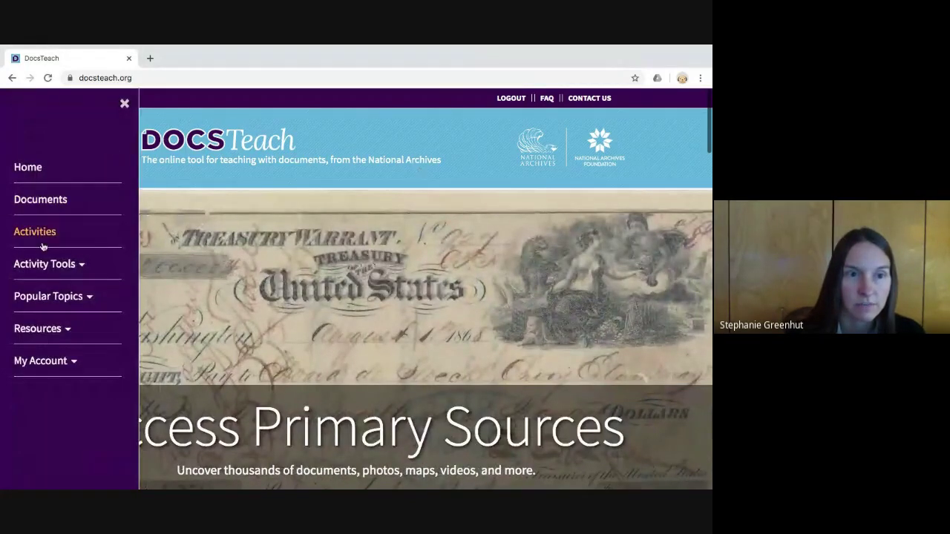
click(36, 232)
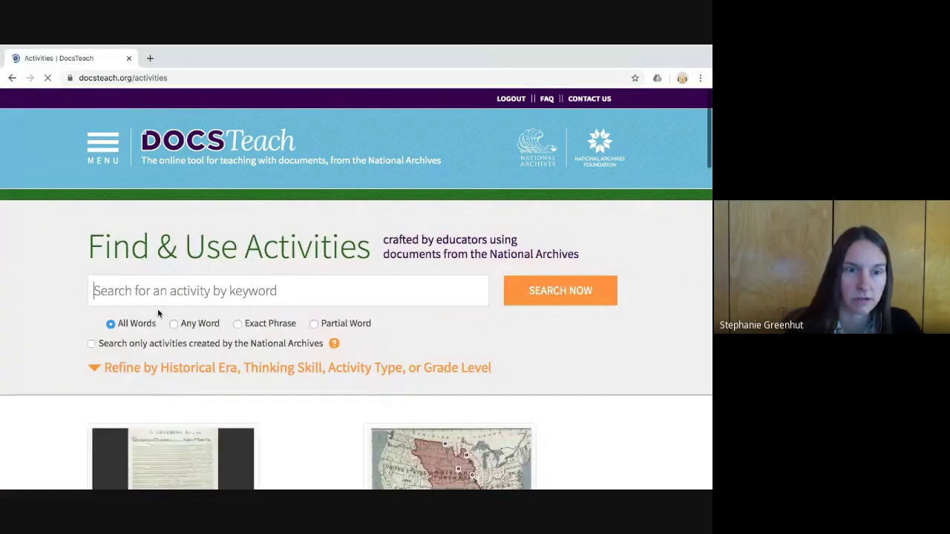
text(immi)
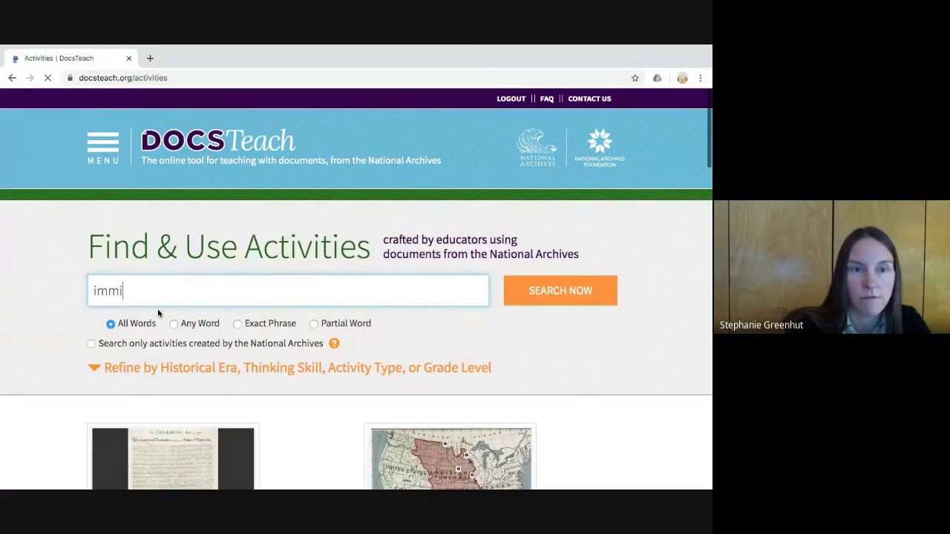
text(gration)
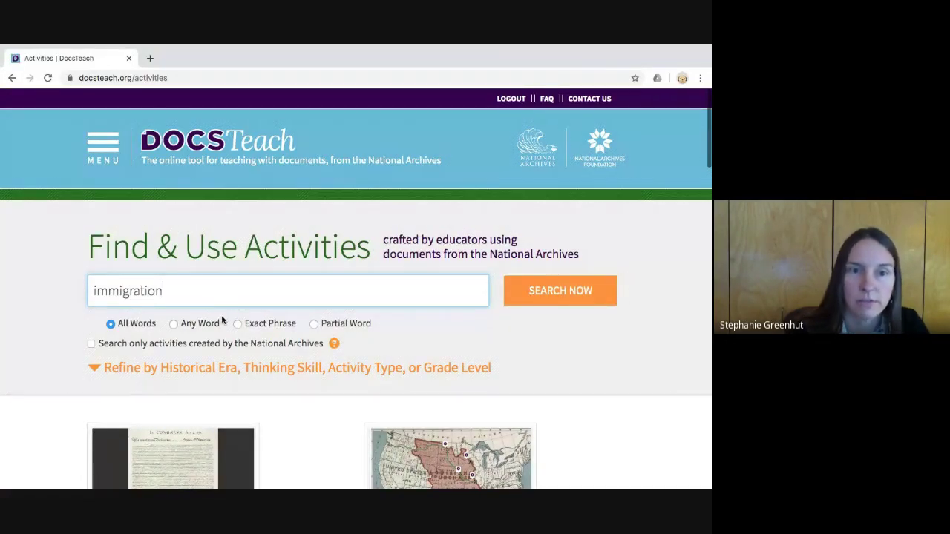
click(555, 312)
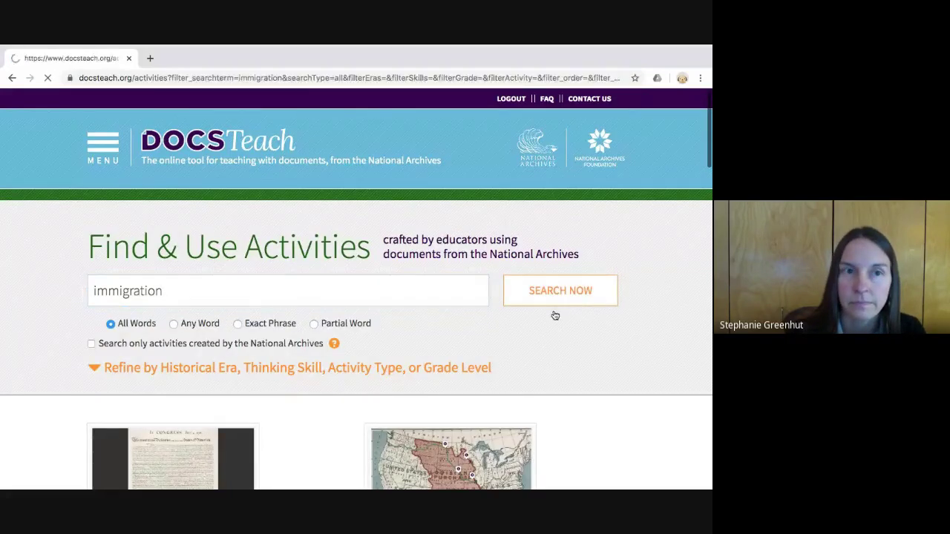
scroll(498, 321, down, 4)
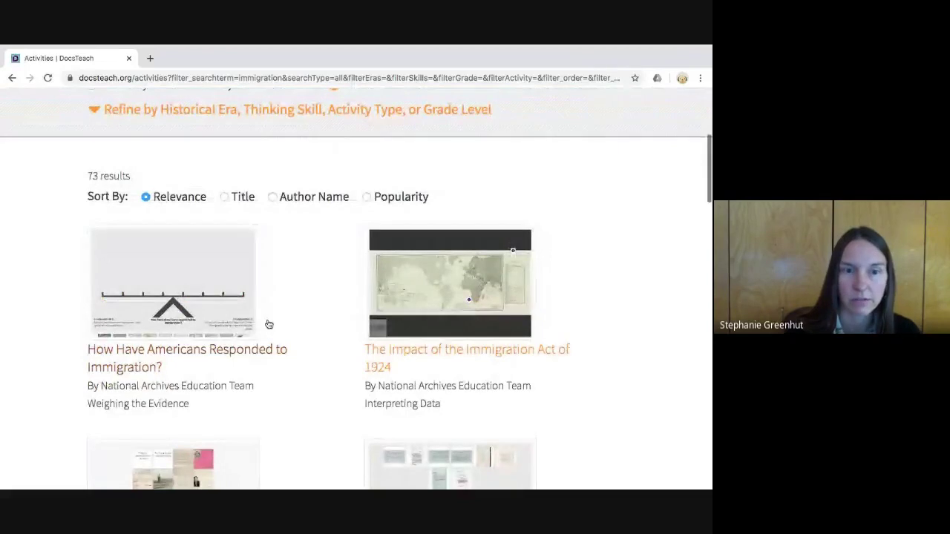
- Open 'How Have Americans Responded to Immigration?' and scroll through its description and teaching instructions
click(228, 312)
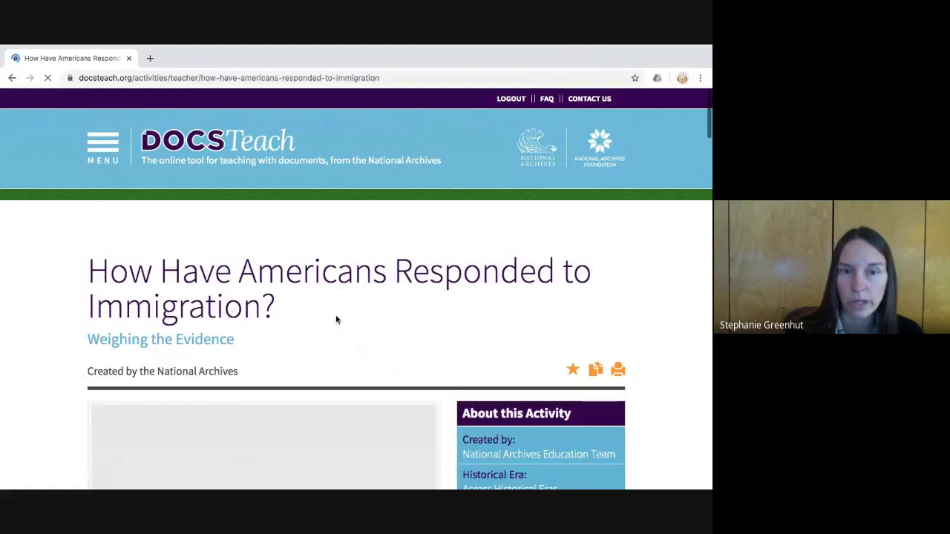
scroll(336, 320, down, 3)
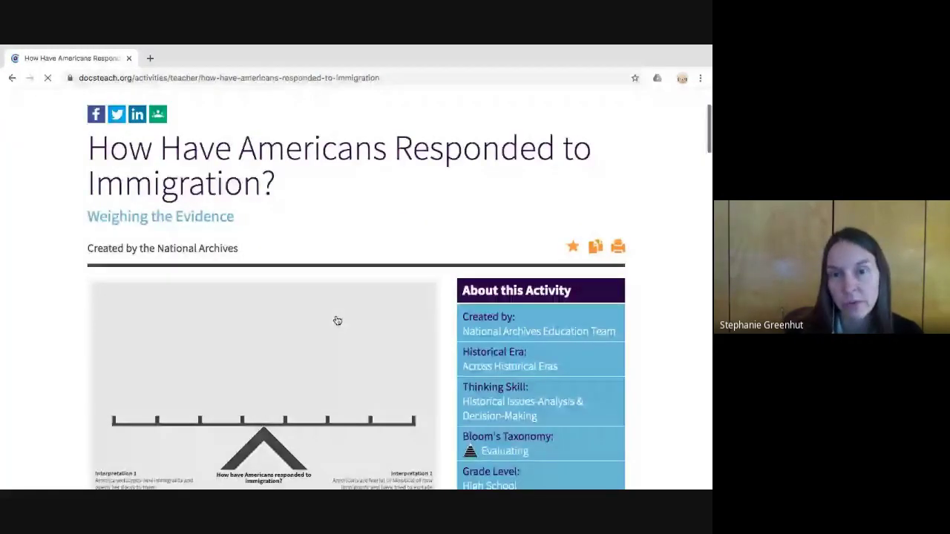
scroll(337, 321, down, 1)
scroll(337, 321, down, 3)
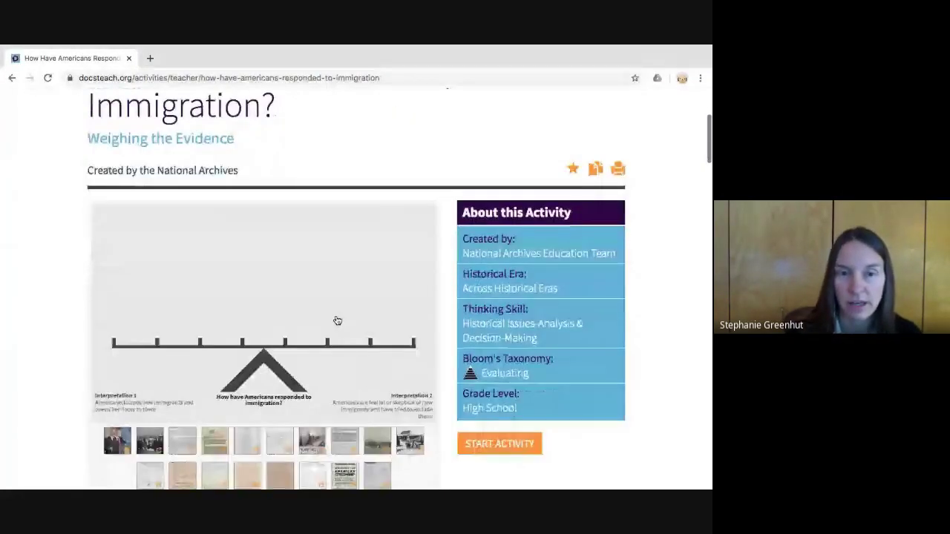
scroll(336, 321, down, 2)
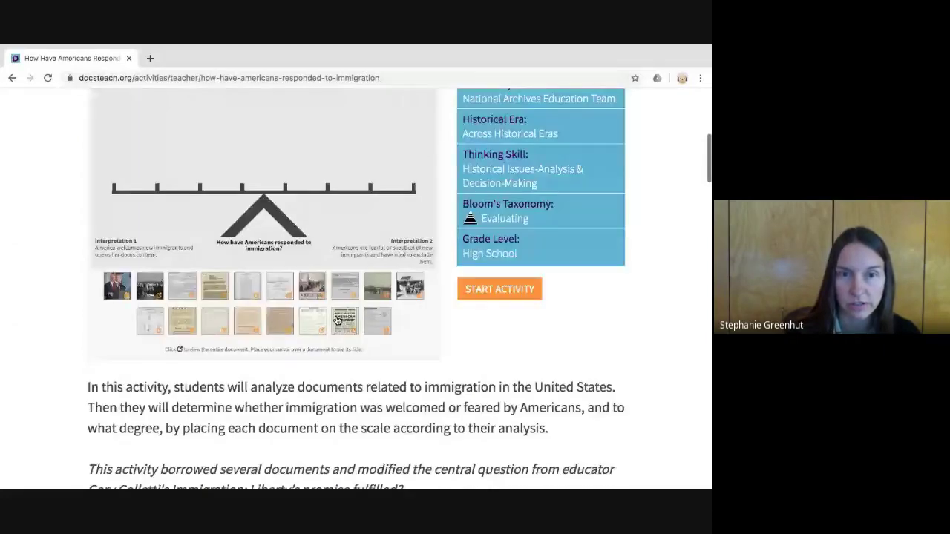
scroll(337, 320, down, 3)
scroll(336, 317, down, 3)
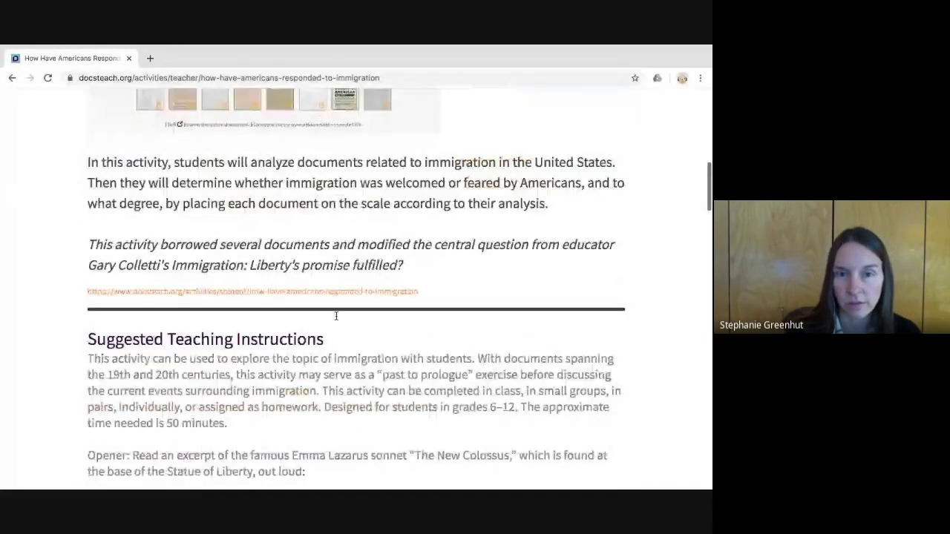
scroll(313, 225, up, 7)
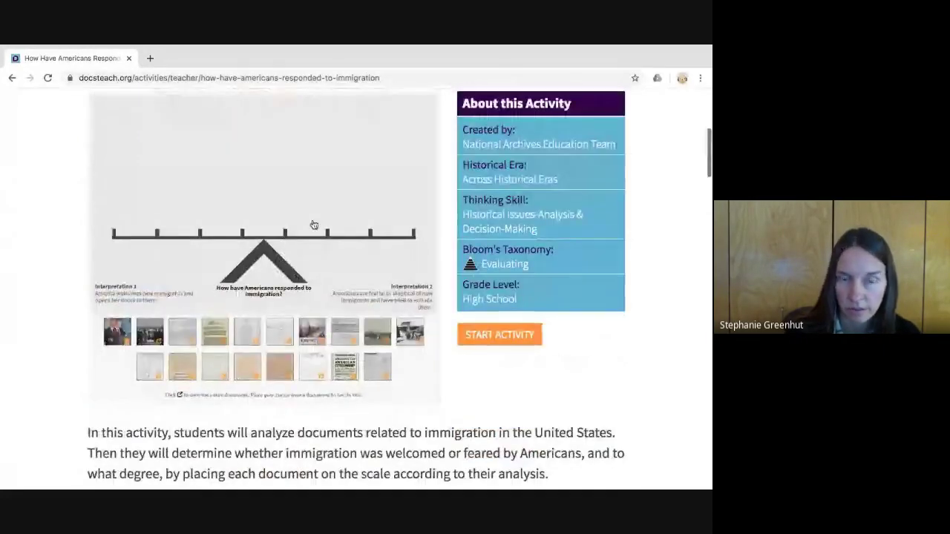
- Launch the student version and scroll to the empty balance scale and its 18 document thumbnails
click(493, 356)
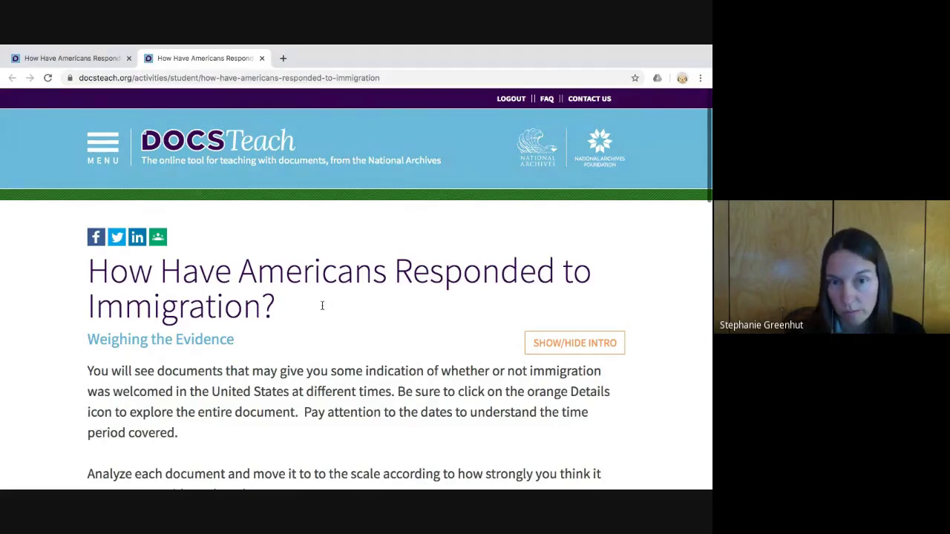
scroll(322, 305, down, 1)
scroll(322, 305, down, 7)
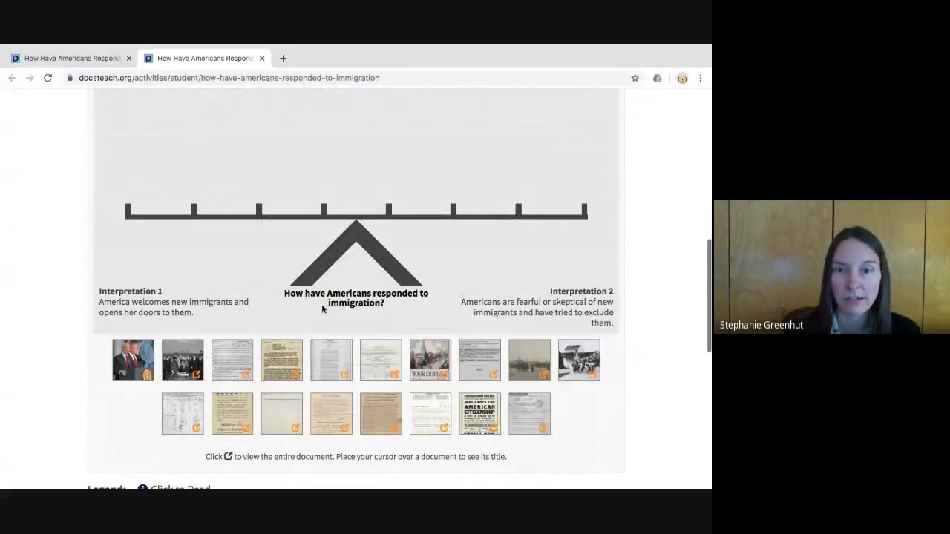
scroll(322, 308, up, 4)
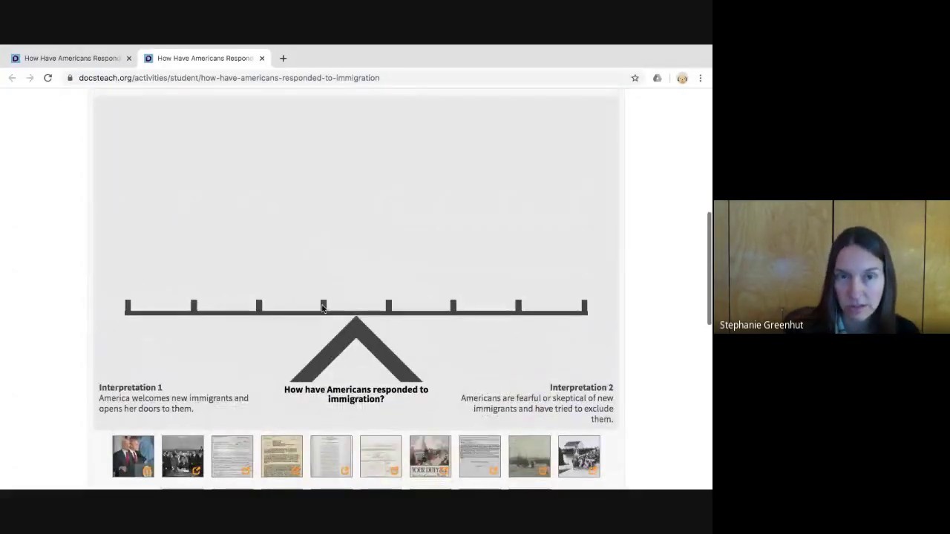
scroll(322, 309, up, 1)
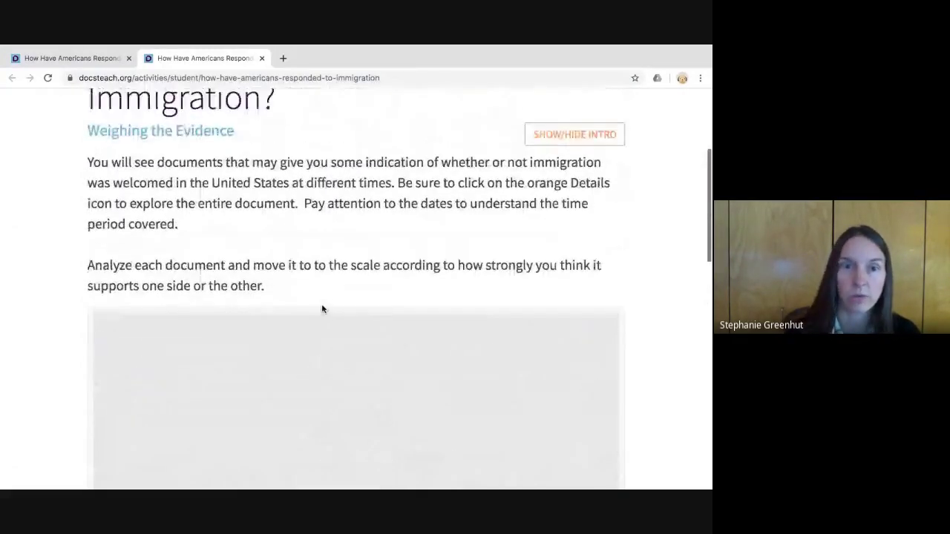
scroll(322, 308, down, 3)
scroll(322, 309, down, 1)
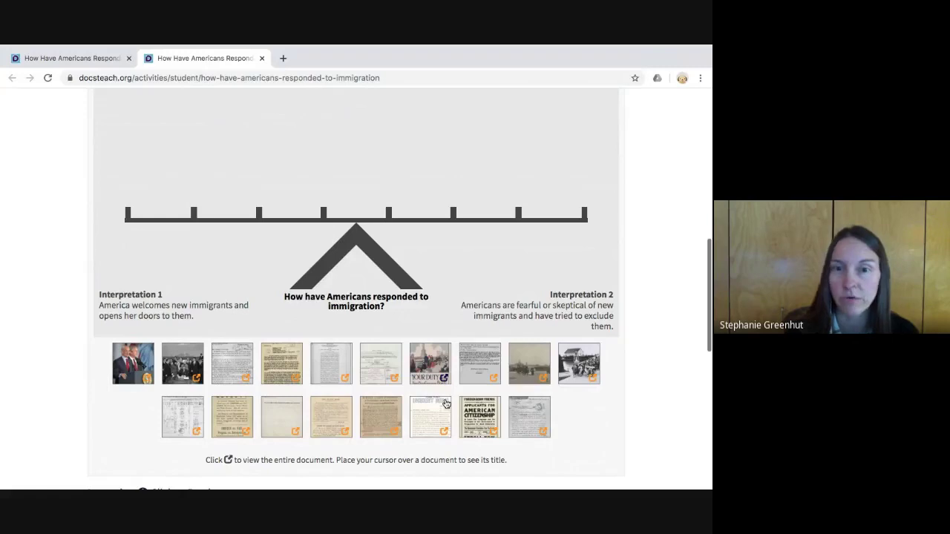
key(super+r)
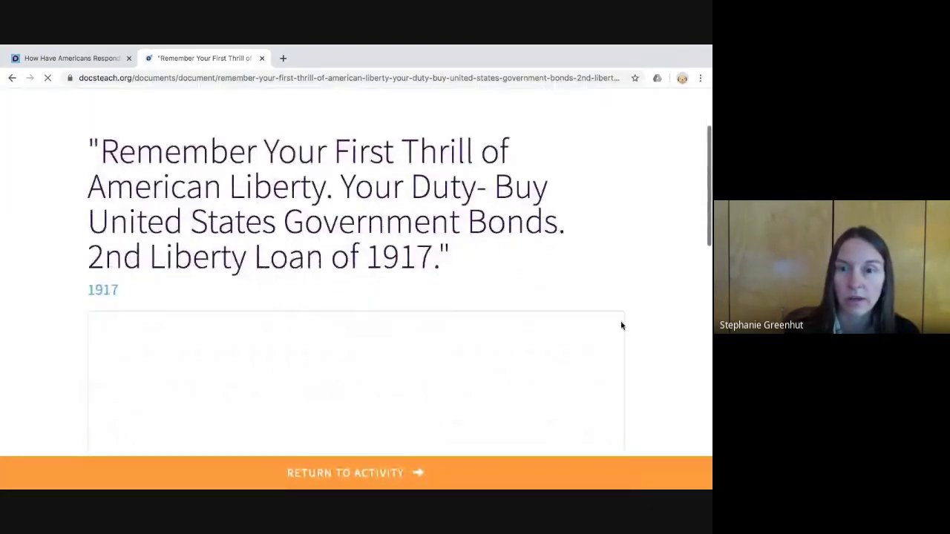
scroll(621, 324, down, 5)
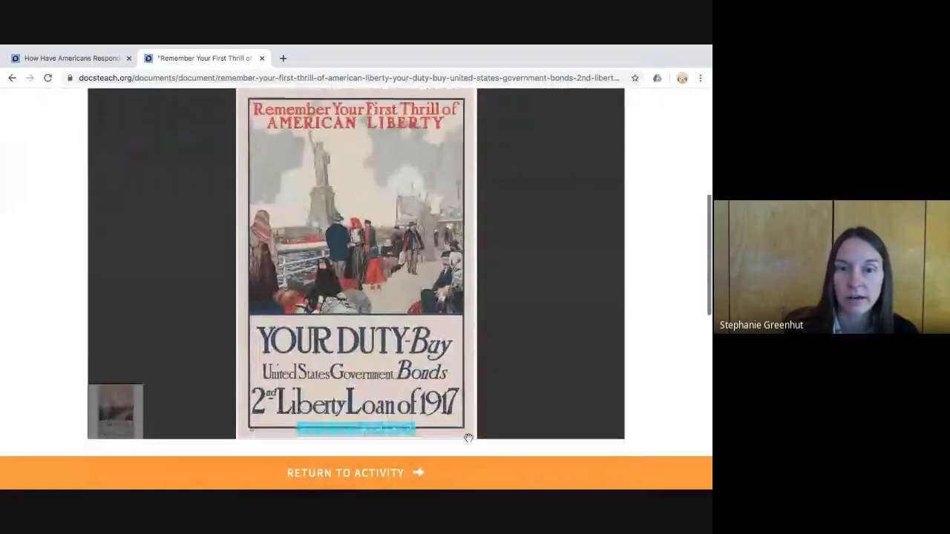
click(364, 430)
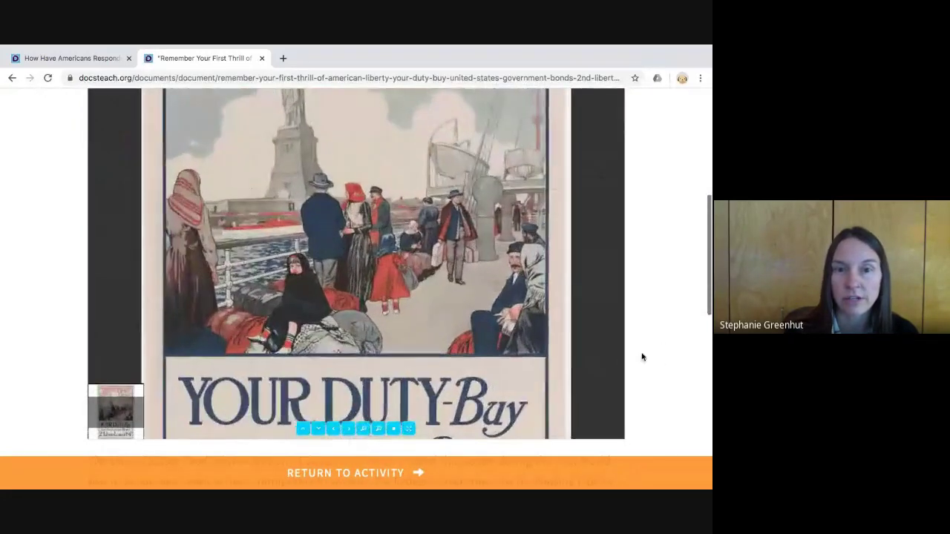
scroll(658, 356, down, 2)
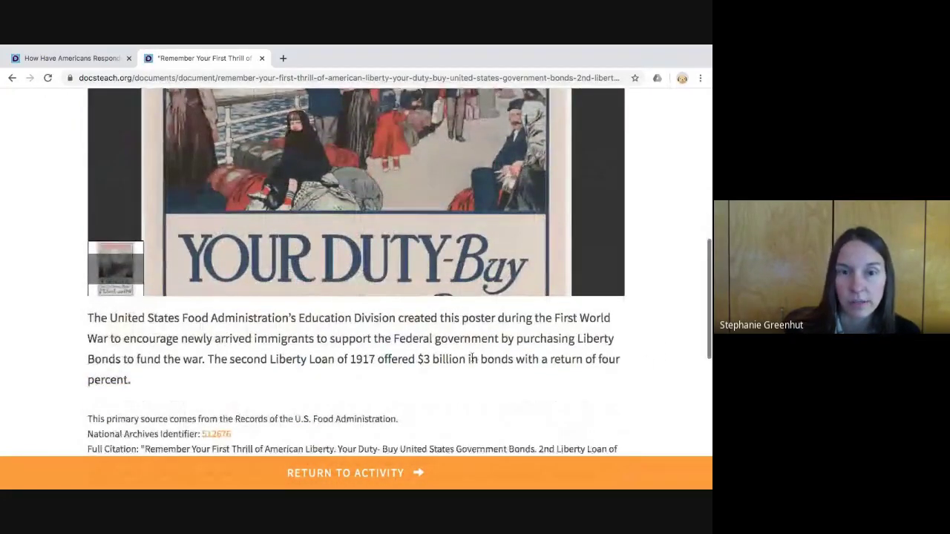
scroll(474, 358, down, 1)
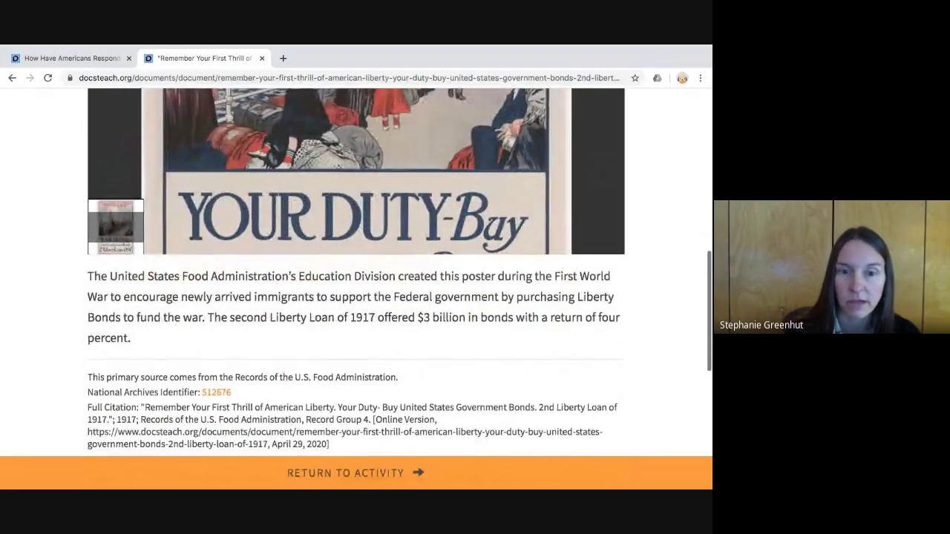
click(355, 473)
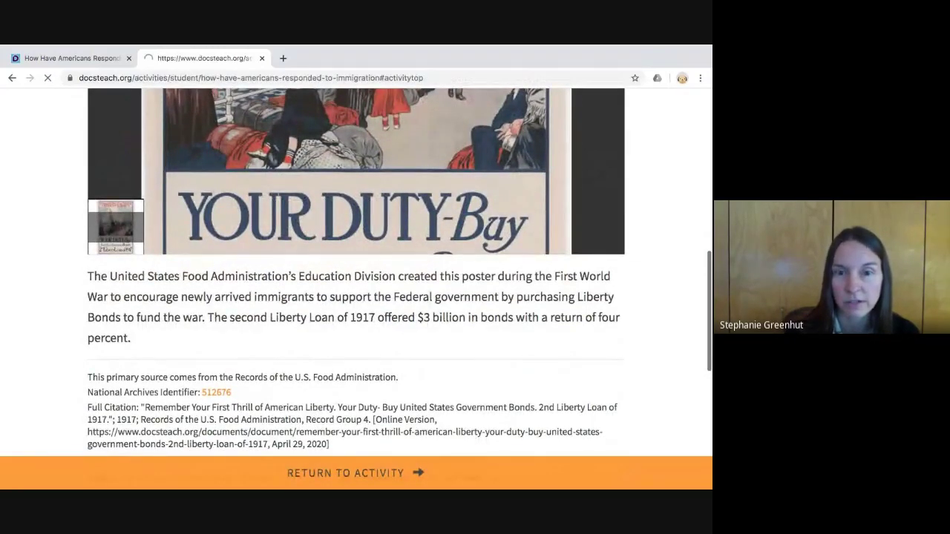
scroll(421, 391, down, 6)
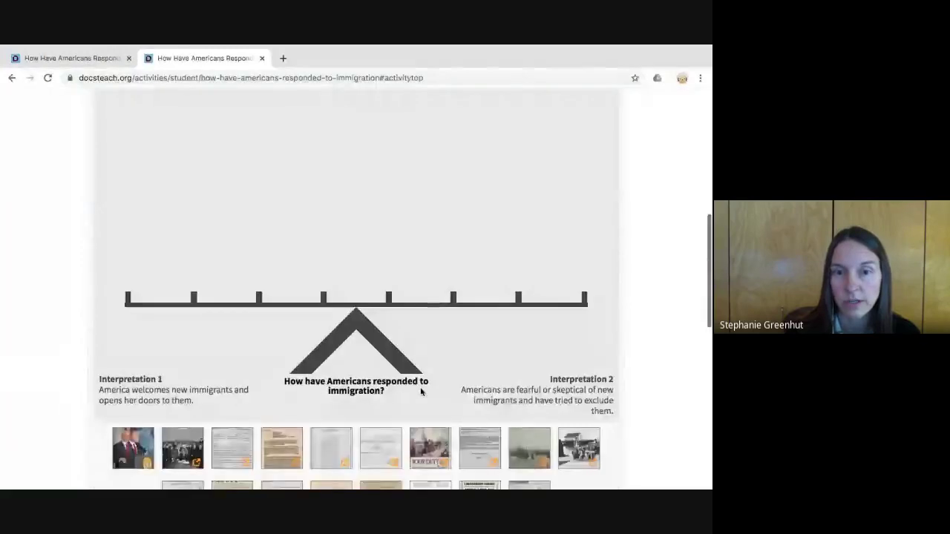
- Drag three documents, including the Liberty Loan poster, onto the Interpretation 1 side of the seesaw
scroll(420, 392, down, 1)
drag(421, 392, 235, 245)
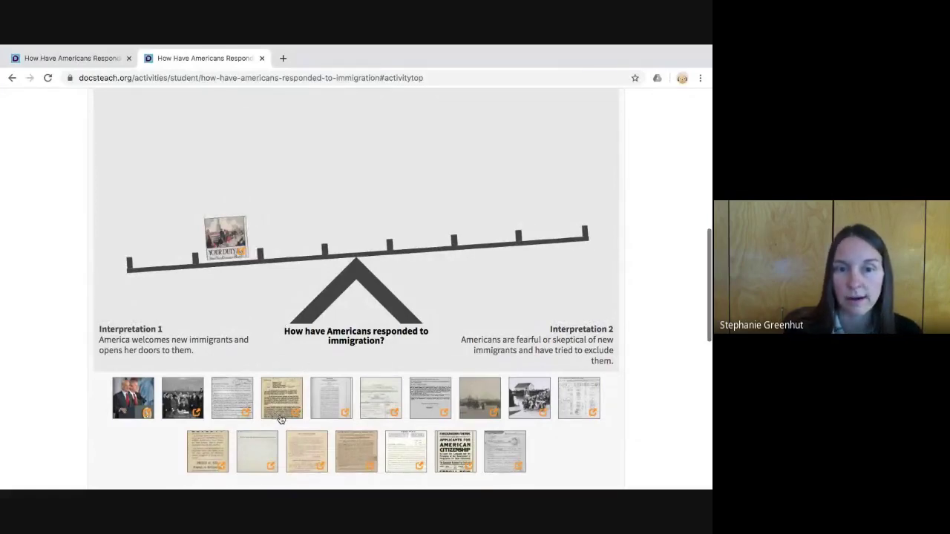
drag(277, 418, 203, 310)
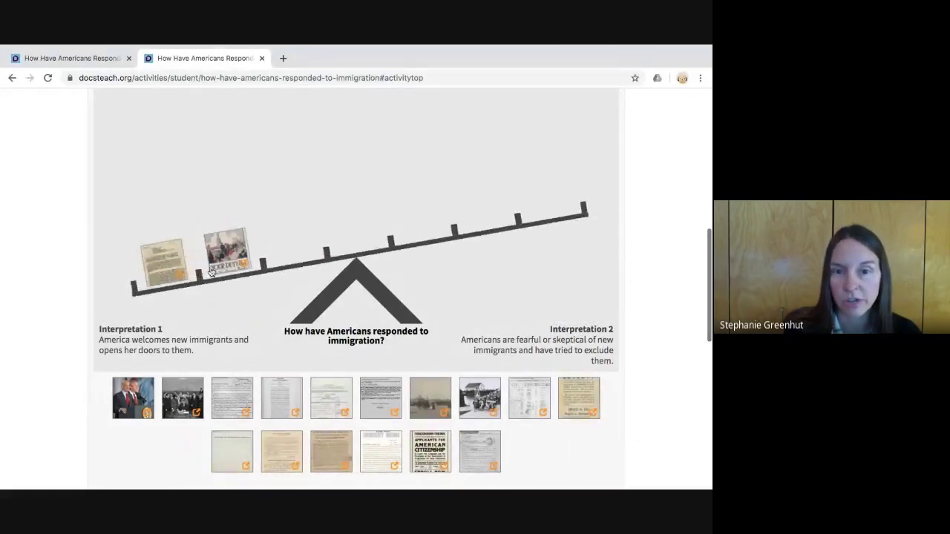
drag(383, 421, 290, 266)
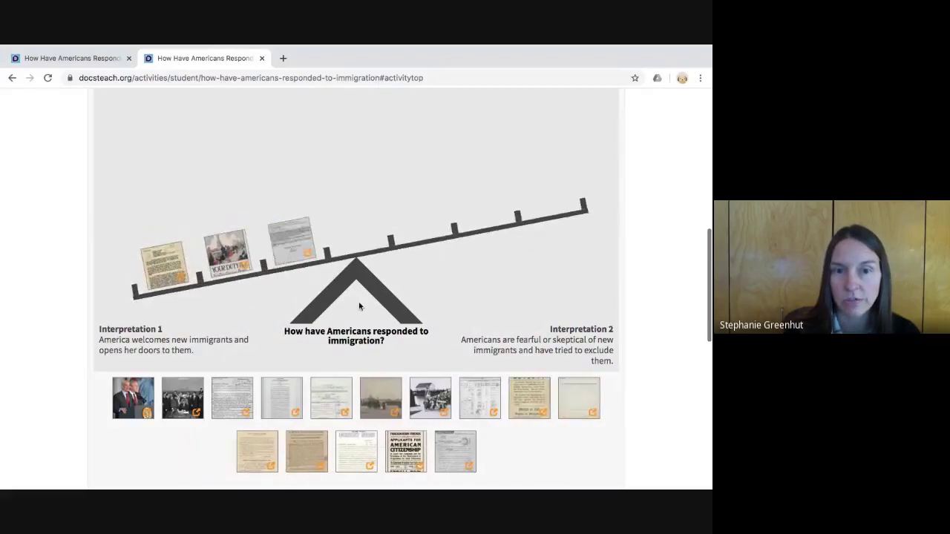
- Place two documents, including the Ellis Island photo, on the Interpretation 2 side
drag(470, 420, 468, 255)
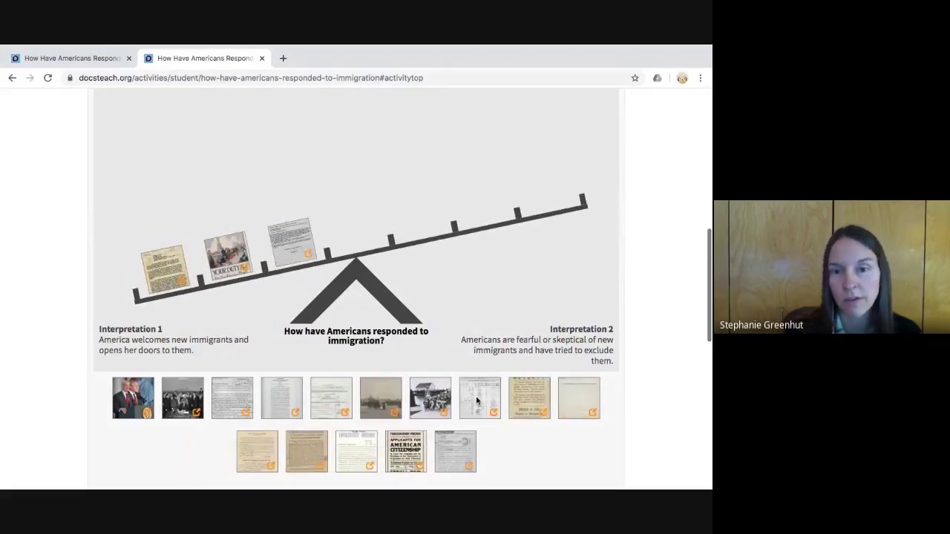
drag(478, 402, 467, 194)
drag(430, 398, 442, 232)
drag(418, 467, 437, 223)
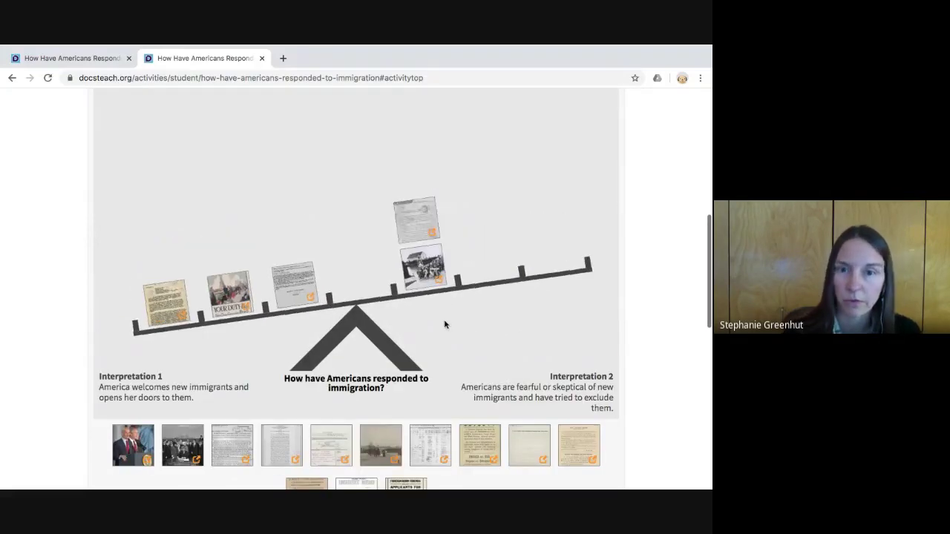
scroll(445, 324, down, 1)
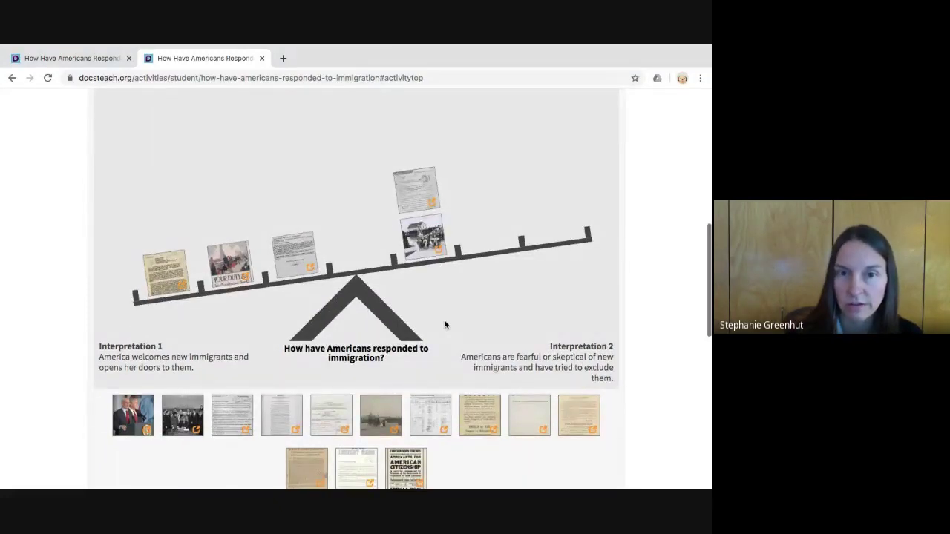
scroll(445, 324, down, 4)
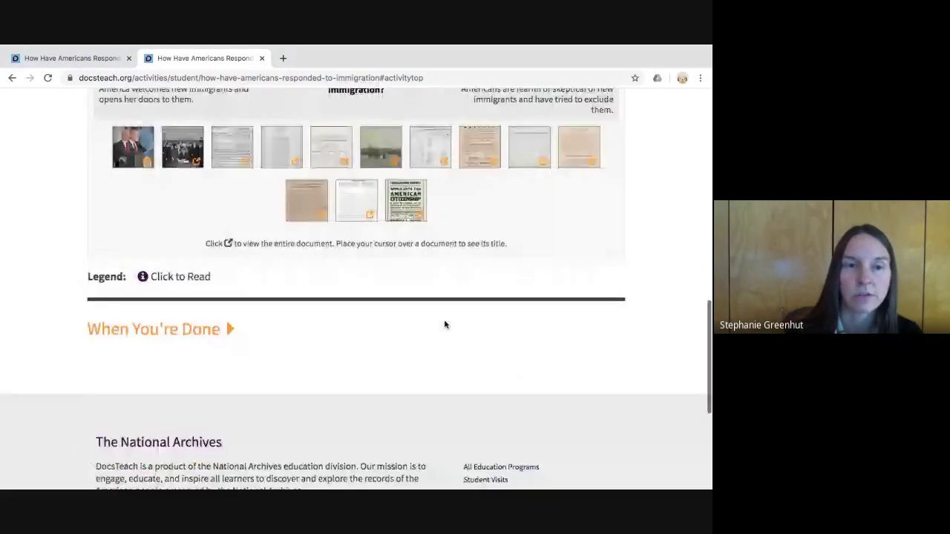
- Expand When You're Done and enter 'Student name' in the name field
scroll(445, 324, down, 1)
scroll(444, 320, down, 1)
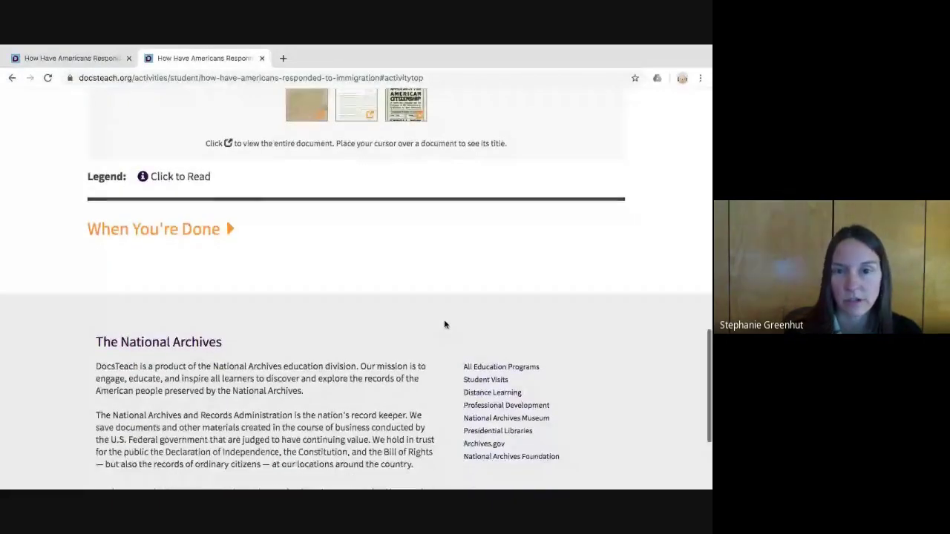
click(224, 225)
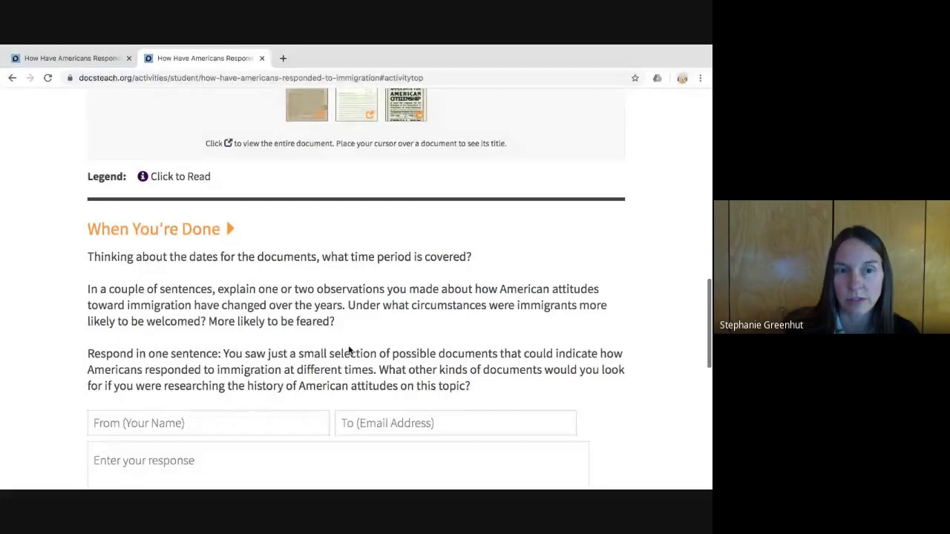
scroll(349, 350, down, 2)
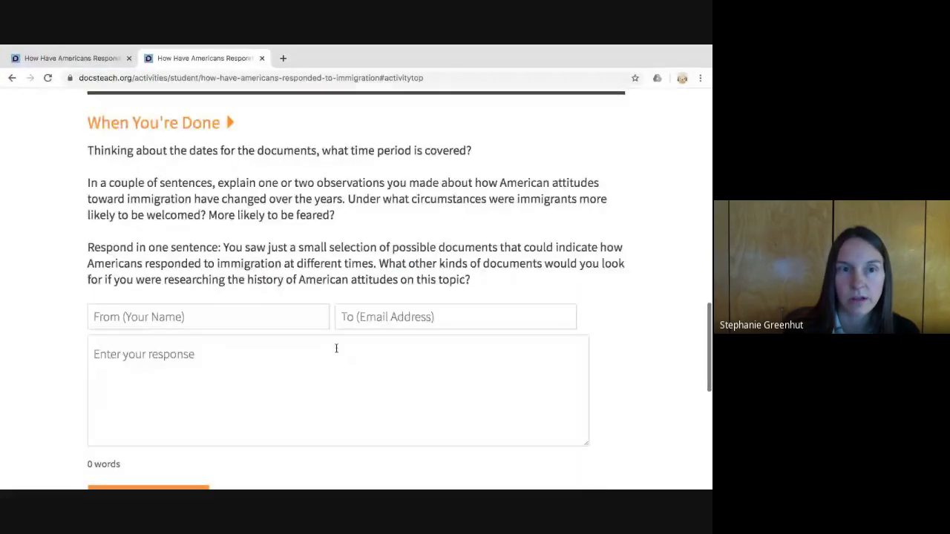
click(107, 322)
text(S)
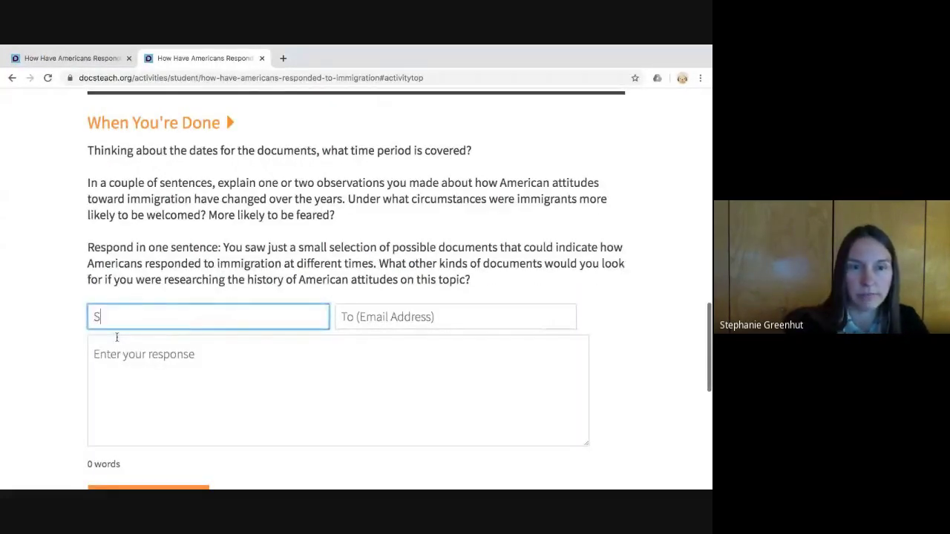
text(tudent name)
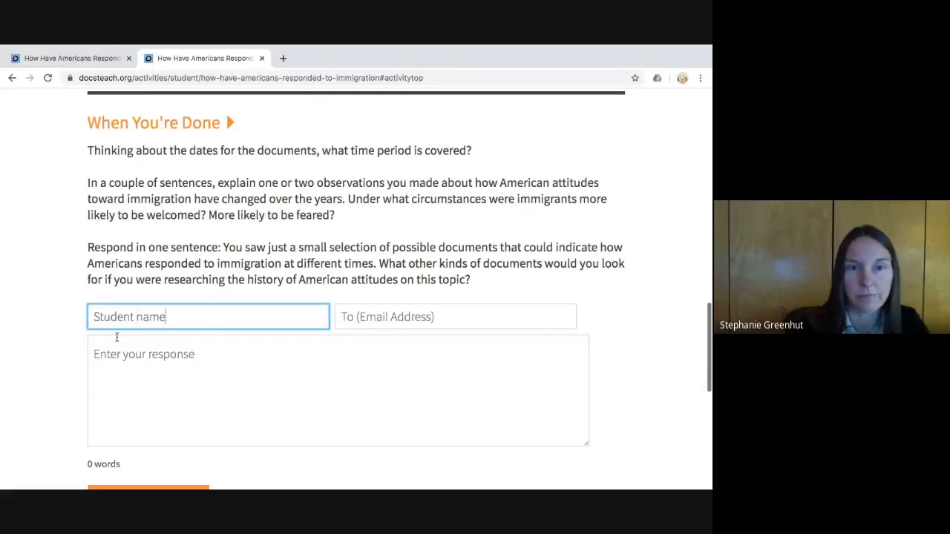
- Write 'Student's response' as the answer and fill in the recipient e-mail address
click(123, 375)
text(Stu)
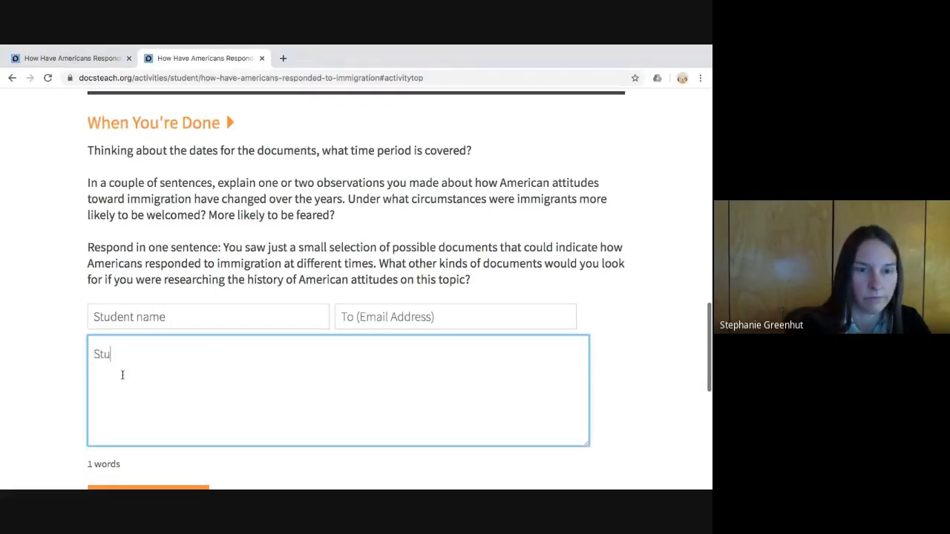
text(dent's resp)
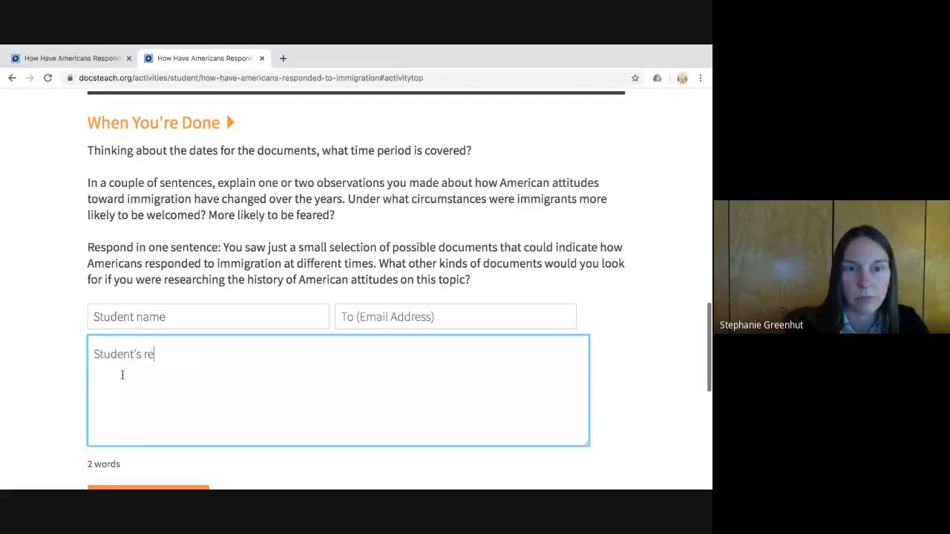
key(BackSpace)
text(sponse)
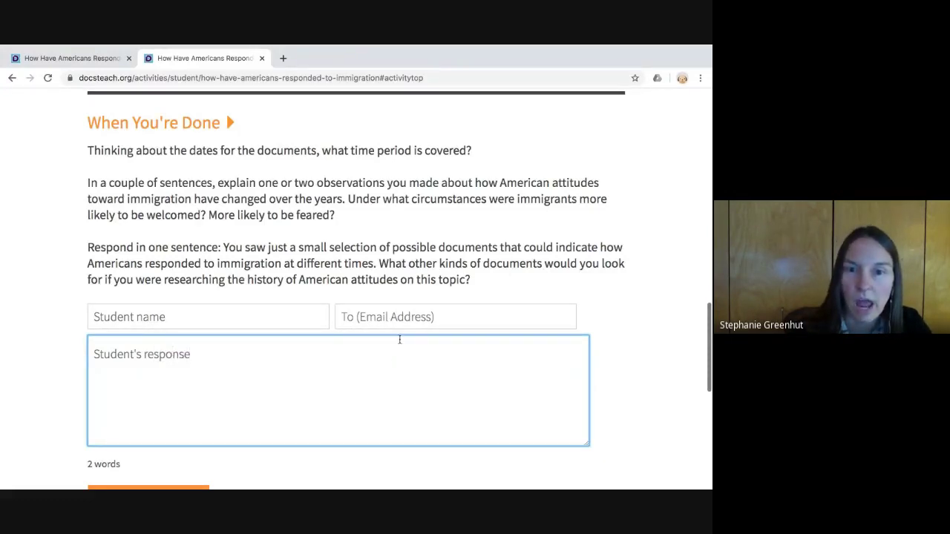
key(shift+Tab)
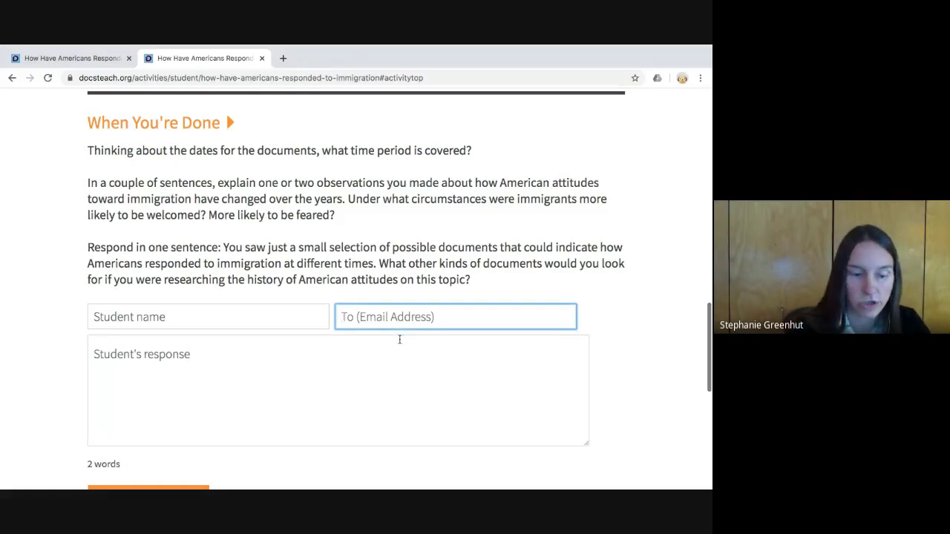
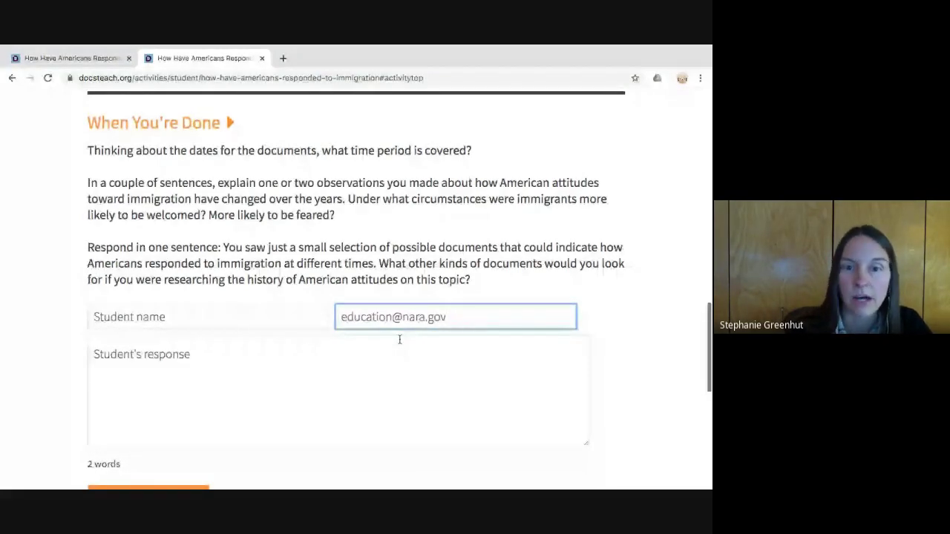
- Choose Period 4 as the response group and send the response
click(400, 339)
scroll(403, 339, down, 1)
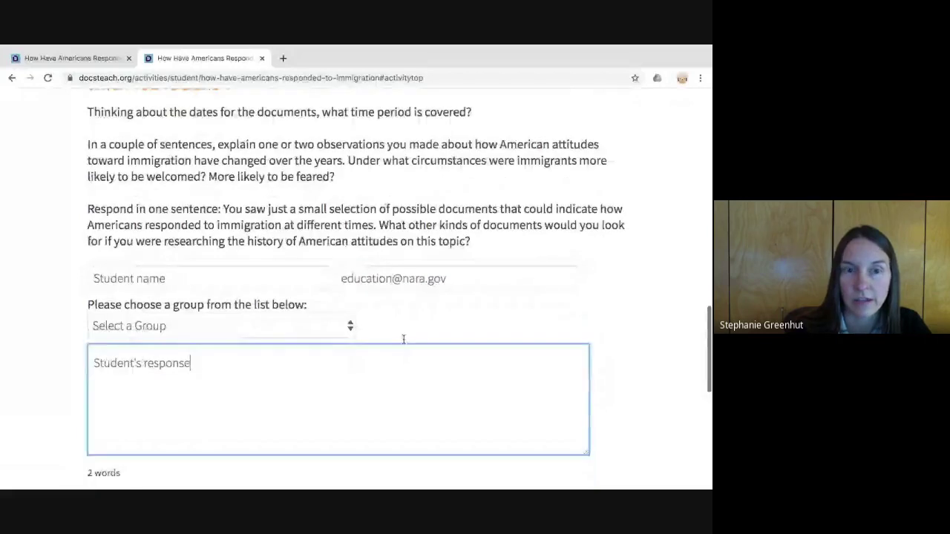
click(87, 298)
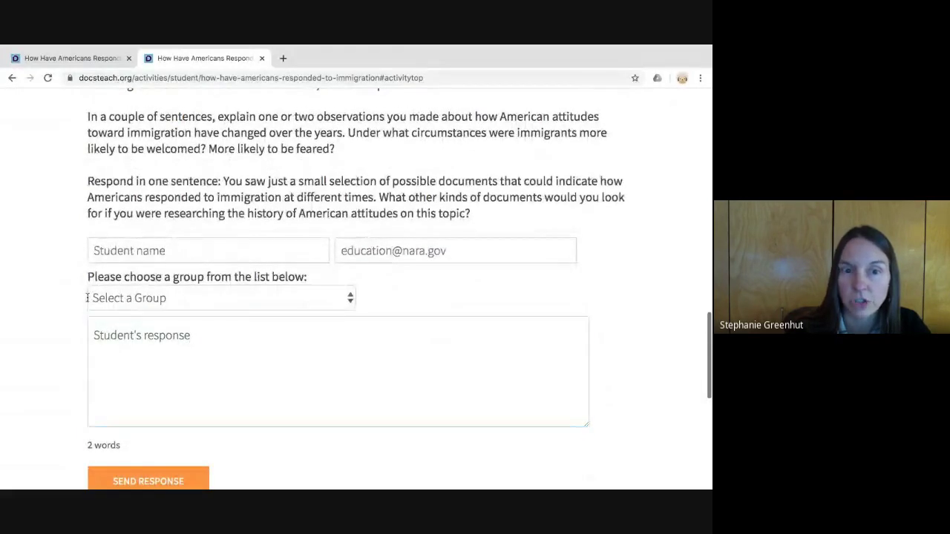
drag(86, 297, 309, 301)
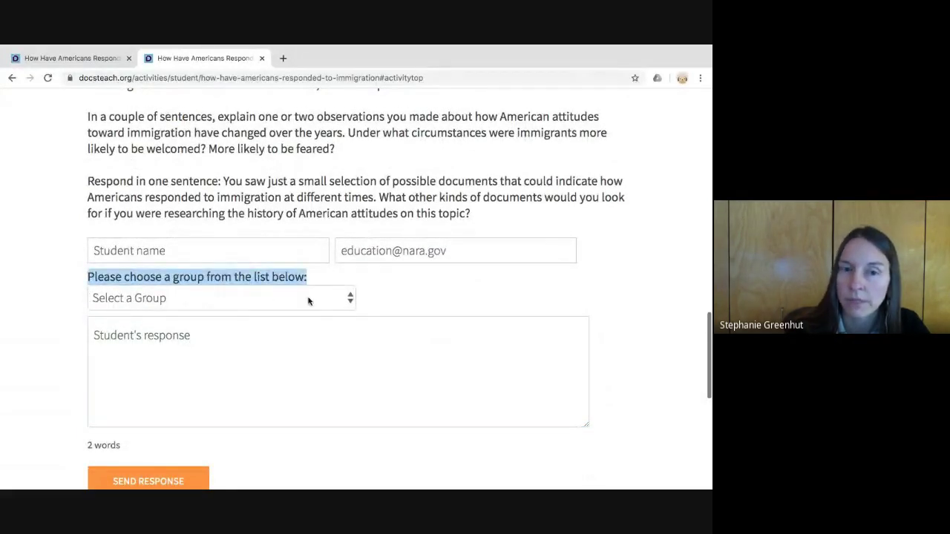
click(309, 300)
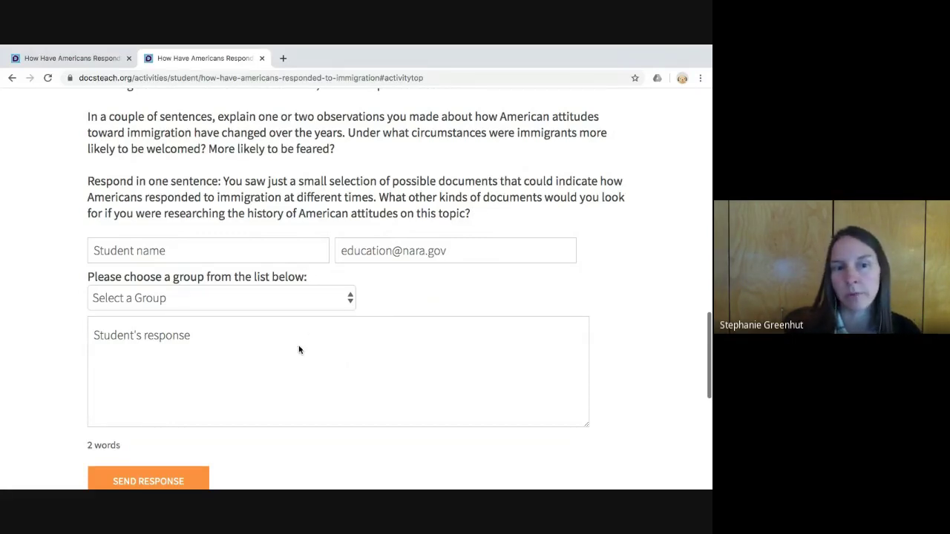
click(329, 321)
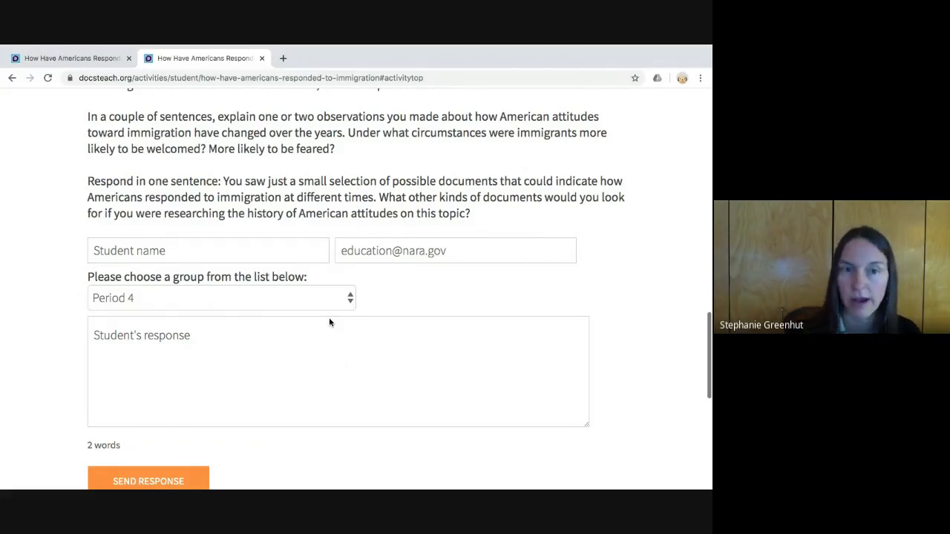
scroll(329, 317, down, 2)
click(162, 438)
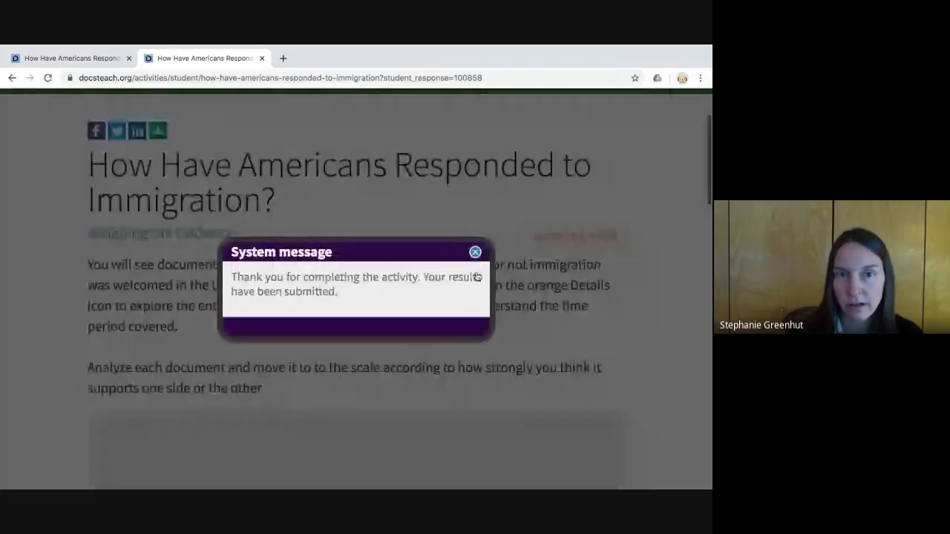
- Dismiss the confirmation, close the student tab, and return to the top of the teacher page
click(477, 277)
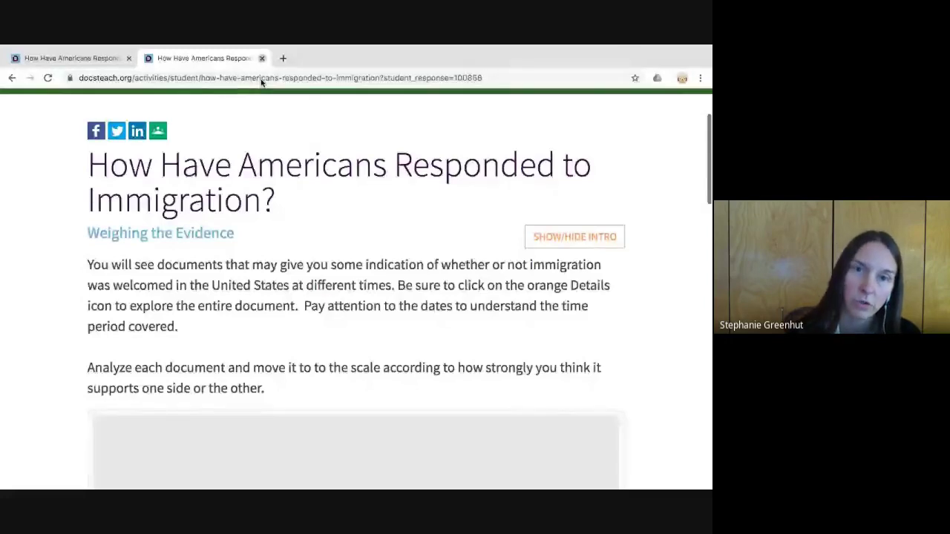
key(ctrl+w)
scroll(323, 272, up, 5)
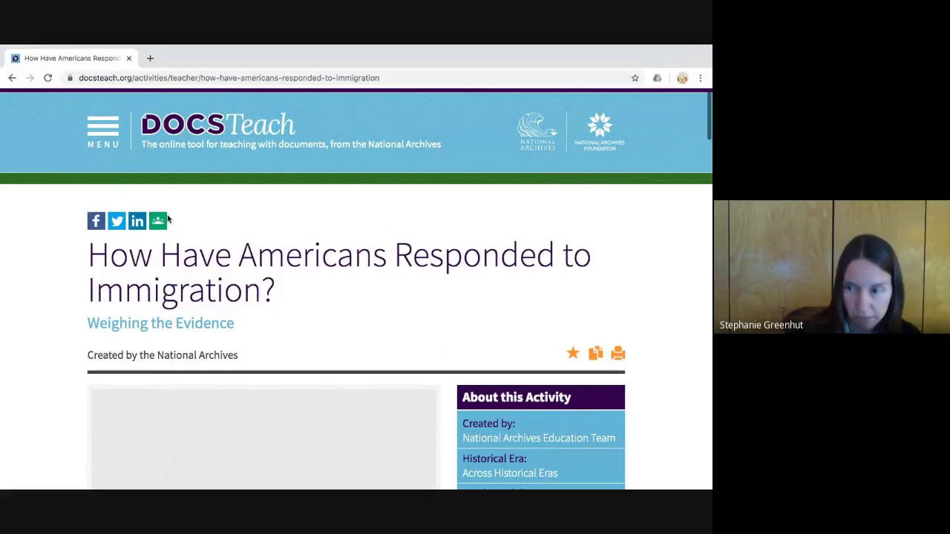
- Open My Students' Responses under My Account and scroll to the five listed responses
click(110, 156)
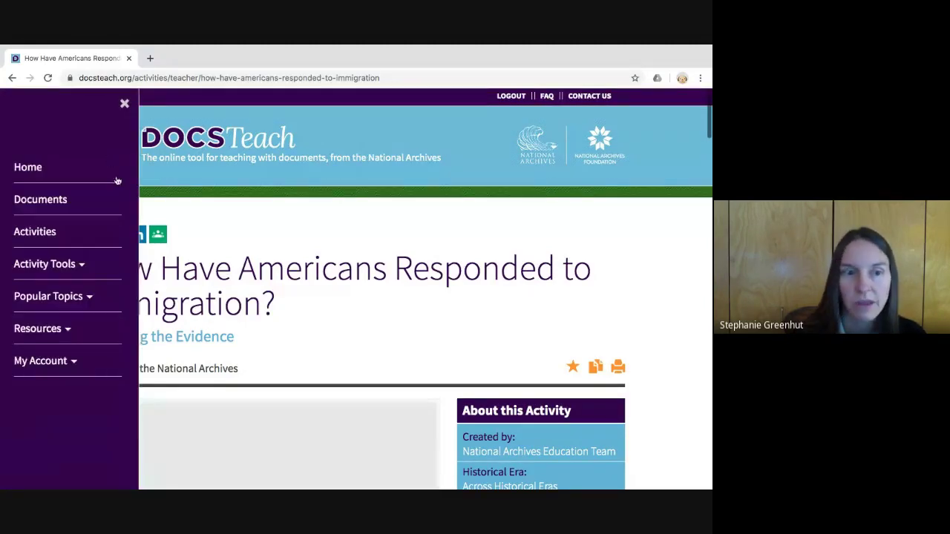
click(64, 378)
scroll(67, 388, down, 2)
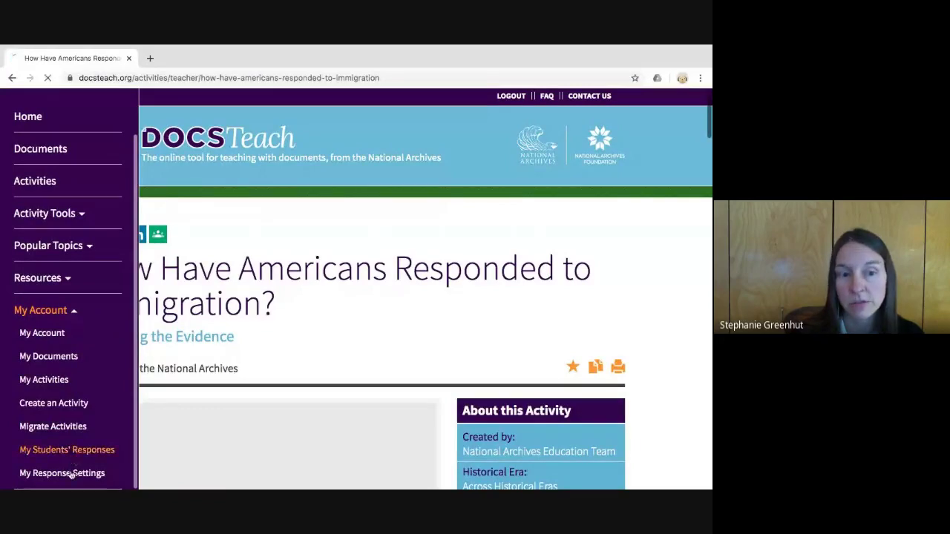
click(87, 451)
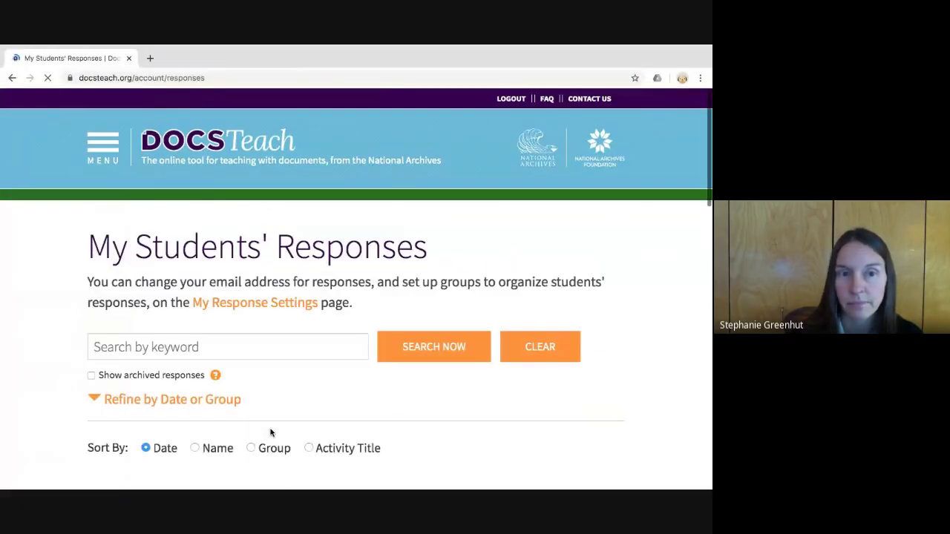
scroll(306, 415, down, 5)
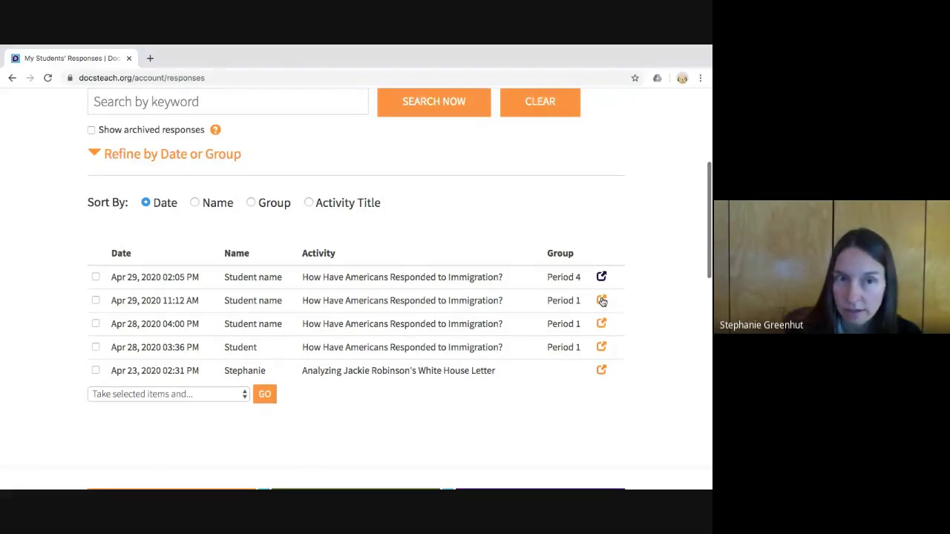
click(602, 301)
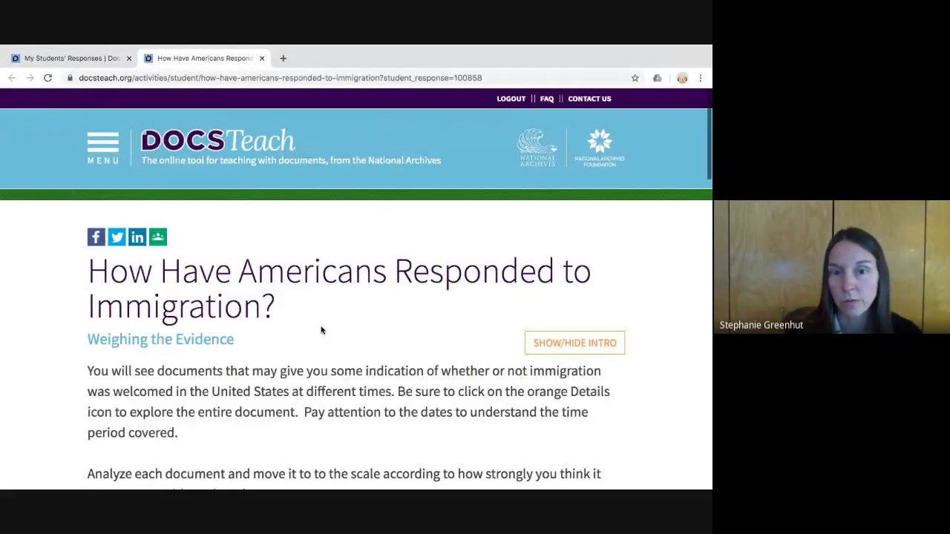
scroll(321, 330, down, 6)
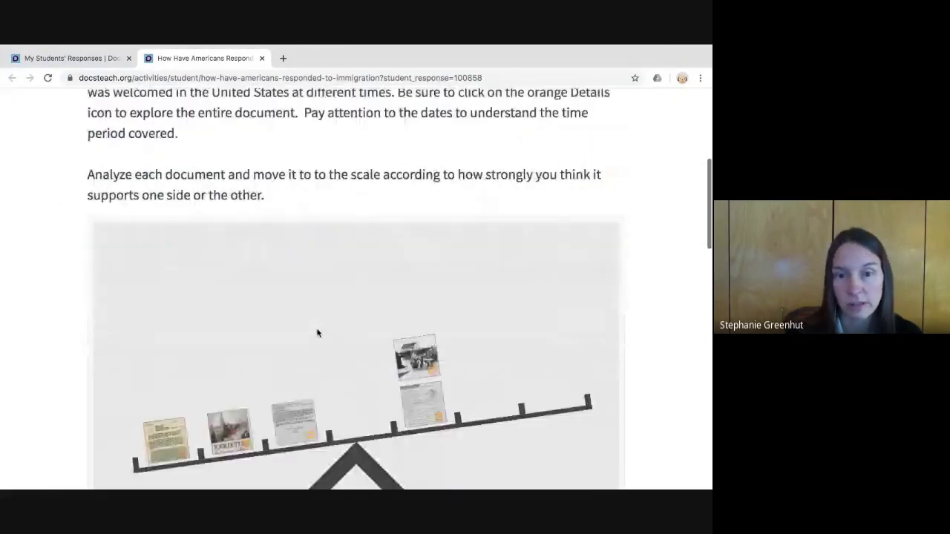
scroll(317, 334, down, 3)
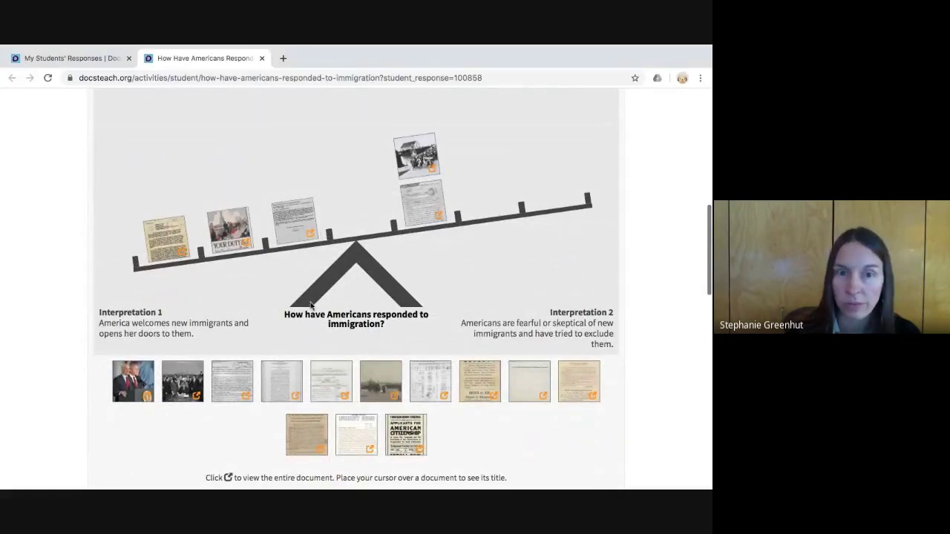
scroll(313, 306, down, 1)
scroll(312, 306, down, 5)
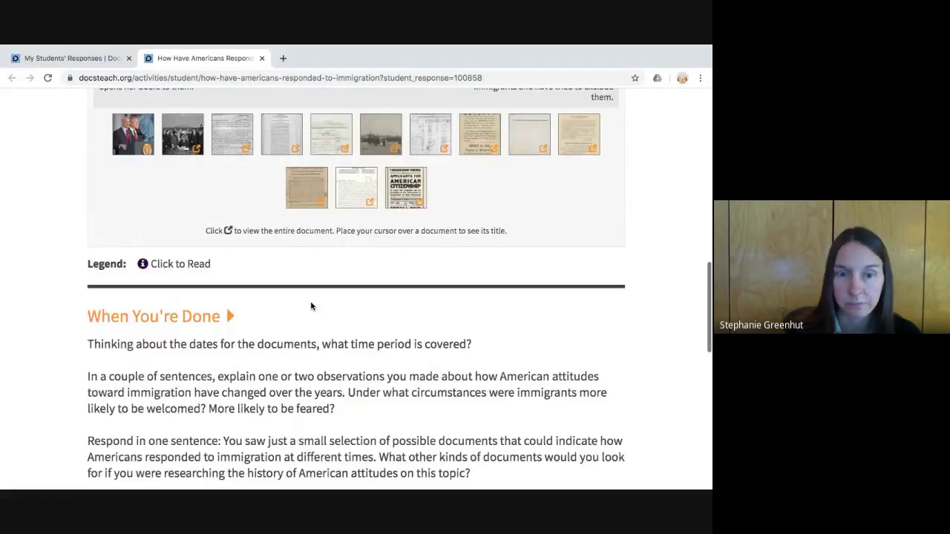
scroll(311, 306, down, 5)
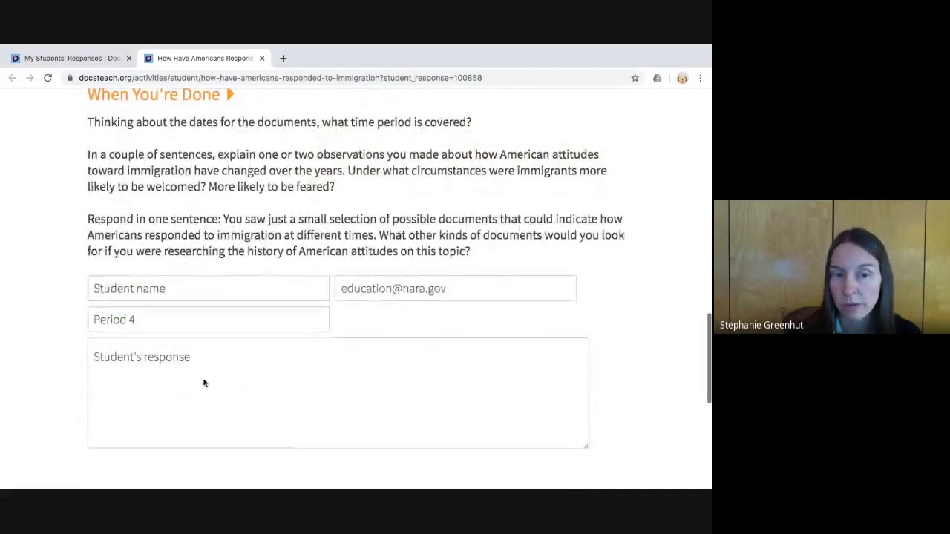
scroll(192, 382, down, 1)
scroll(205, 385, up, 8)
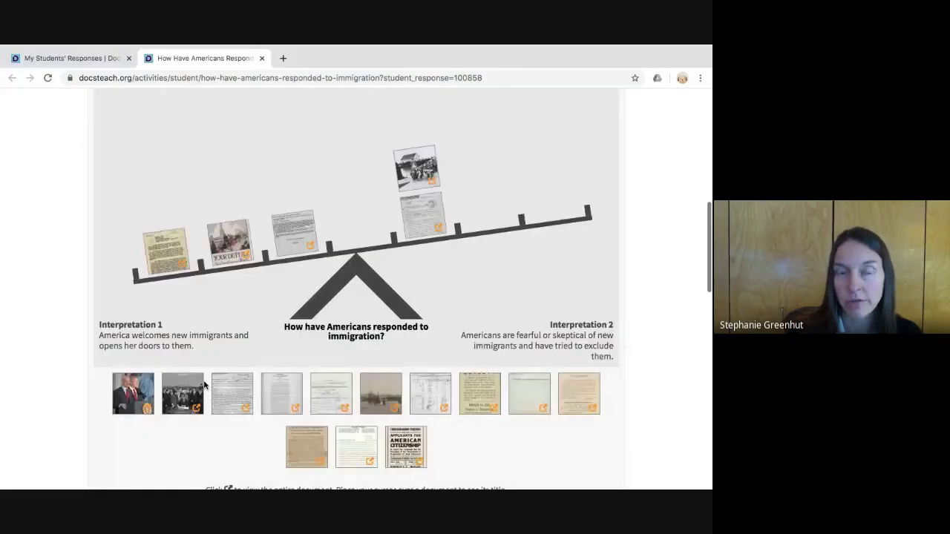
scroll(205, 385, up, 10)
key(ctrl+w)
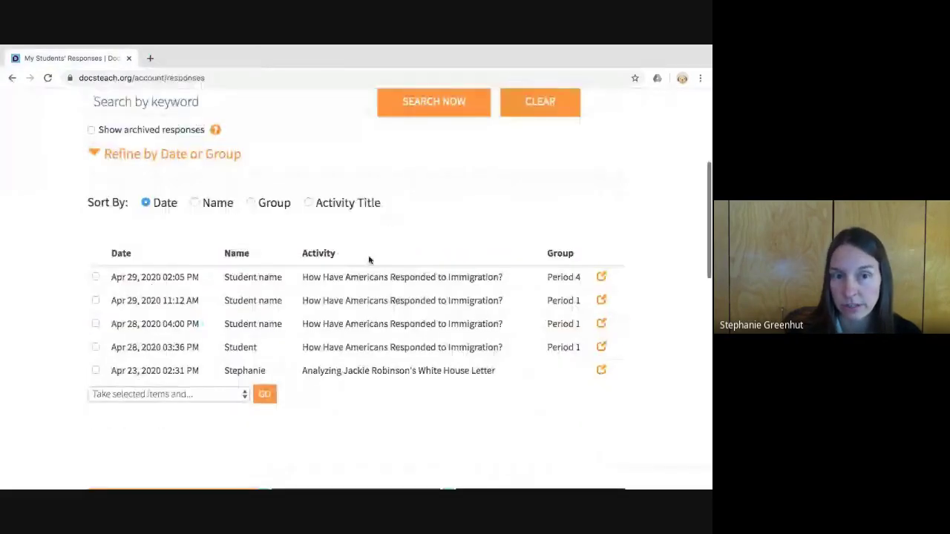
- Reveal the date and group filters, try the Period 4 group, then reset it to All Groups
scroll(349, 275, up, 3)
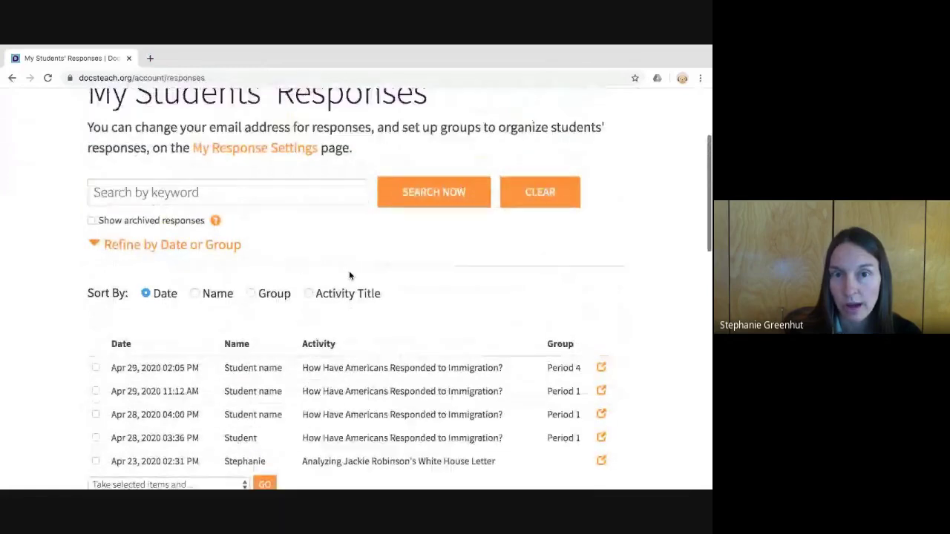
scroll(349, 276, down, 1)
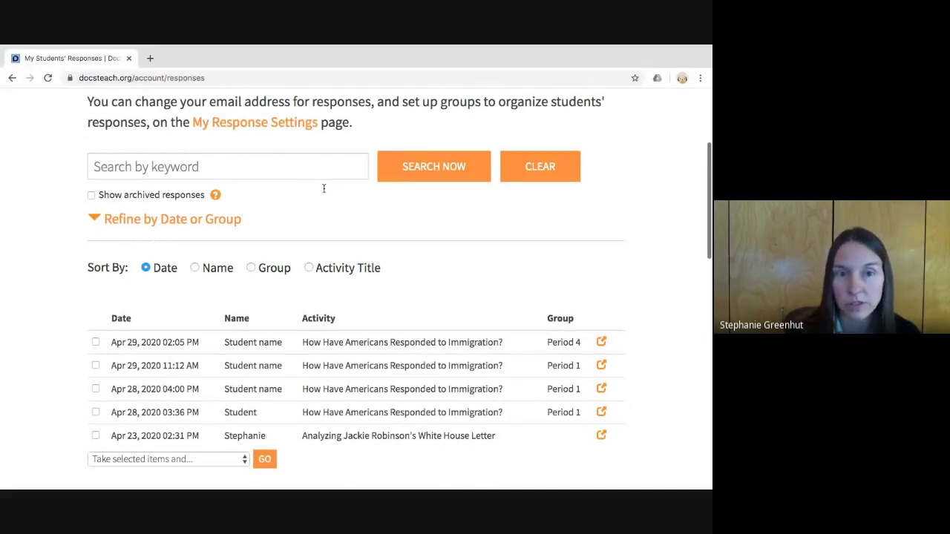
click(230, 245)
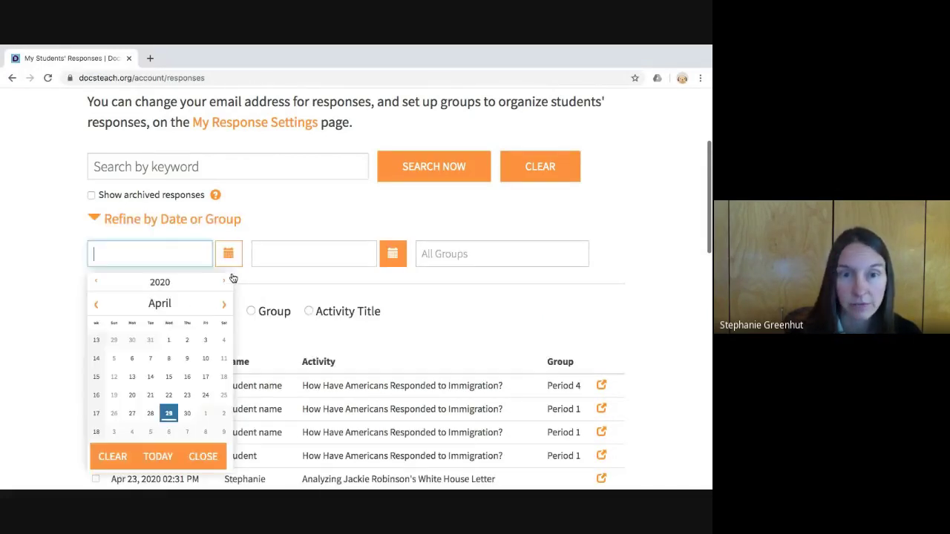
click(265, 251)
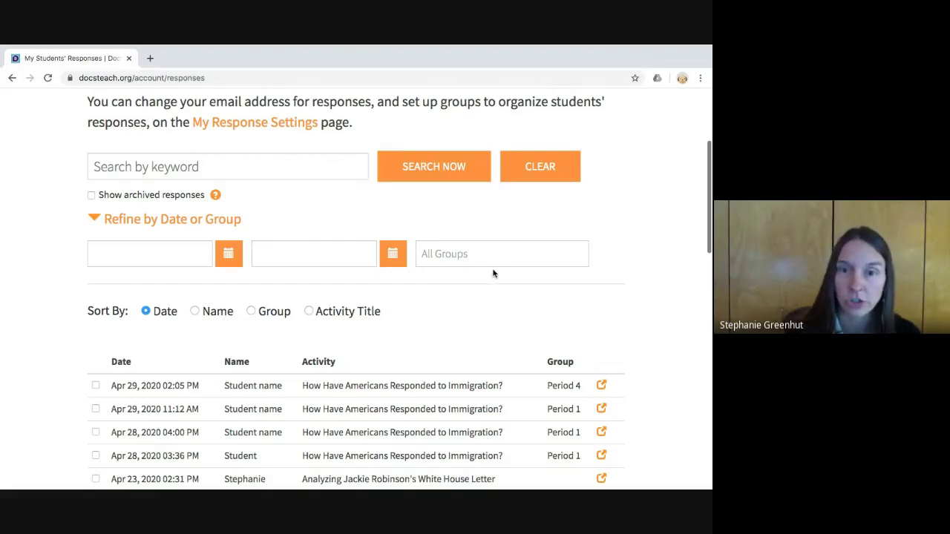
click(473, 292)
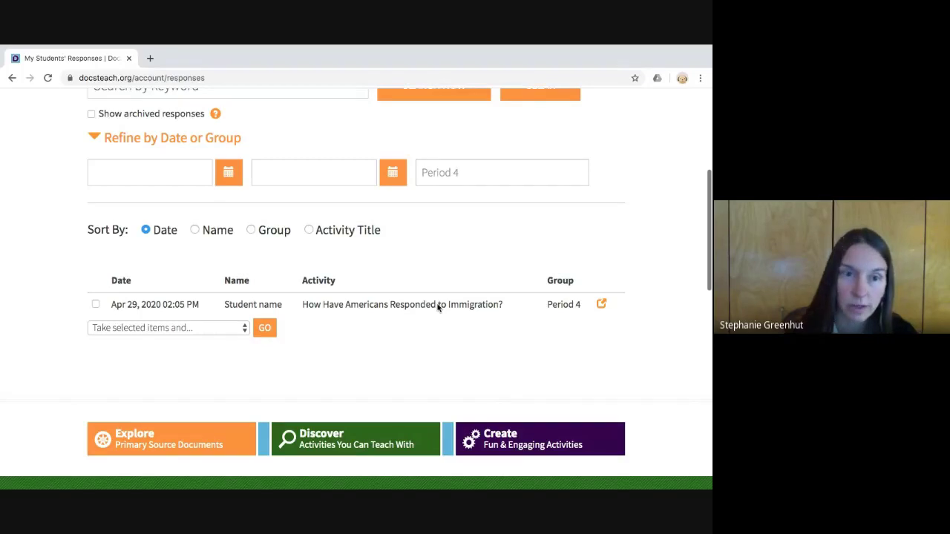
scroll(438, 307, up, 1)
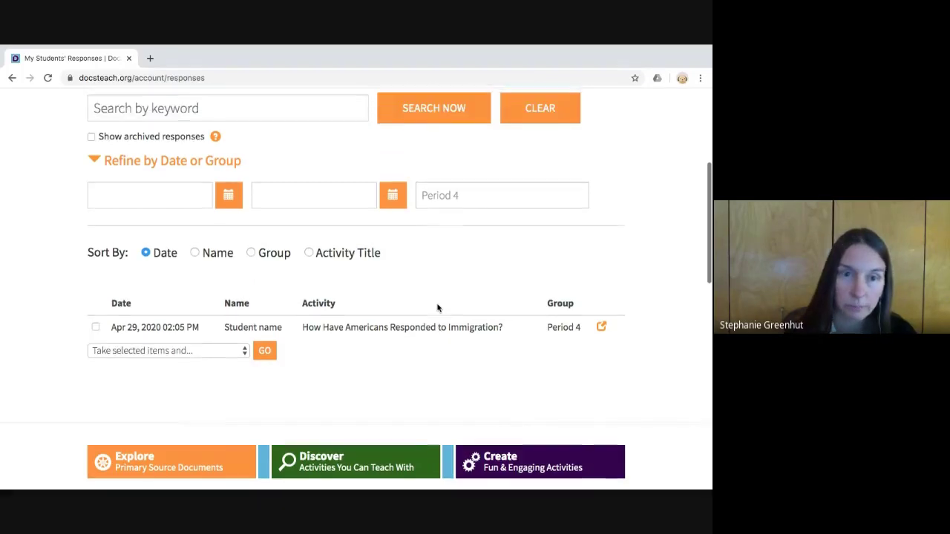
click(448, 190)
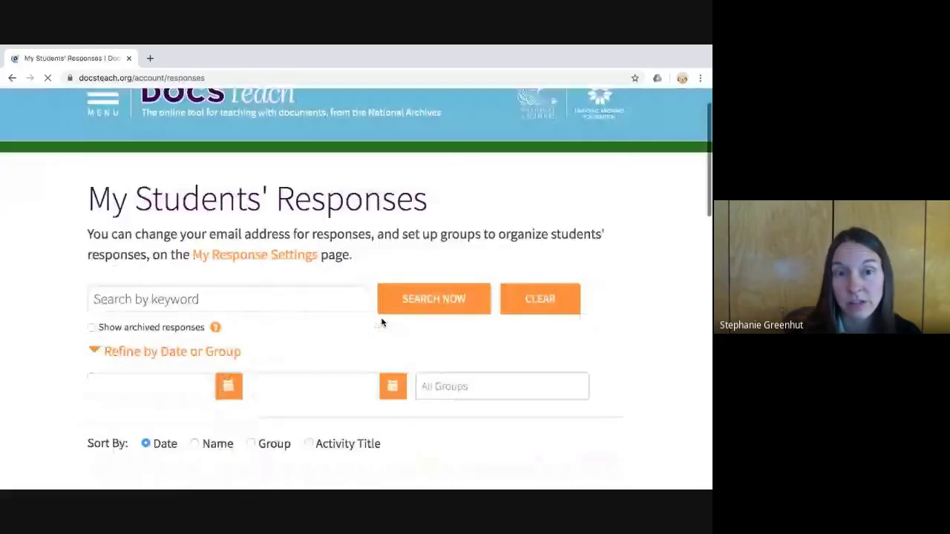
- Archive the Apr 29 02:05 PM, Apr 29 11:12 AM and Apr 28 04:00 PM responses
scroll(382, 322, down, 3)
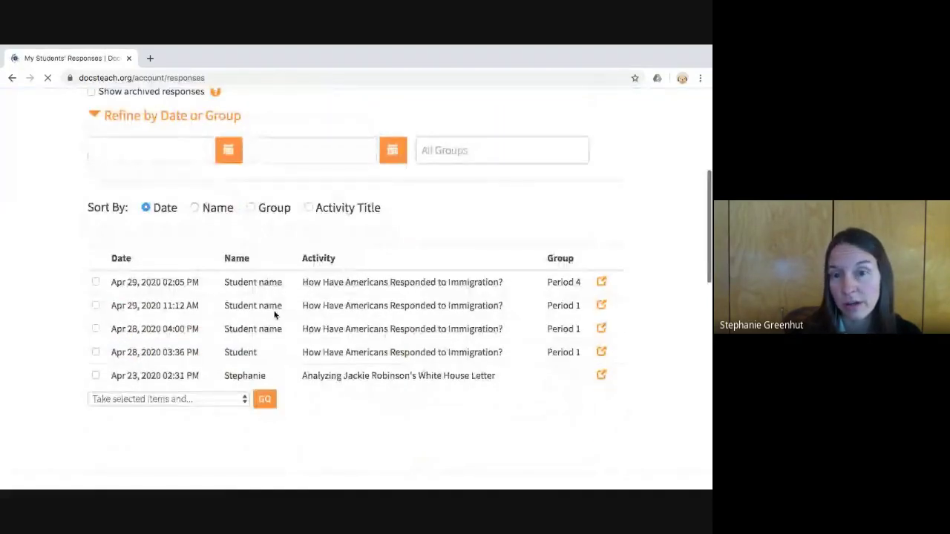
click(95, 282)
click(95, 305)
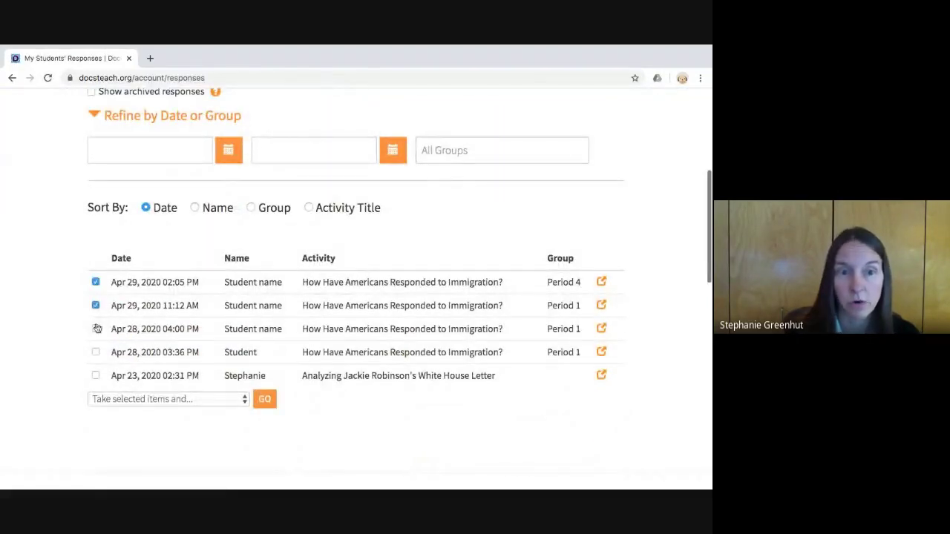
click(95, 328)
scroll(94, 349, down, 1)
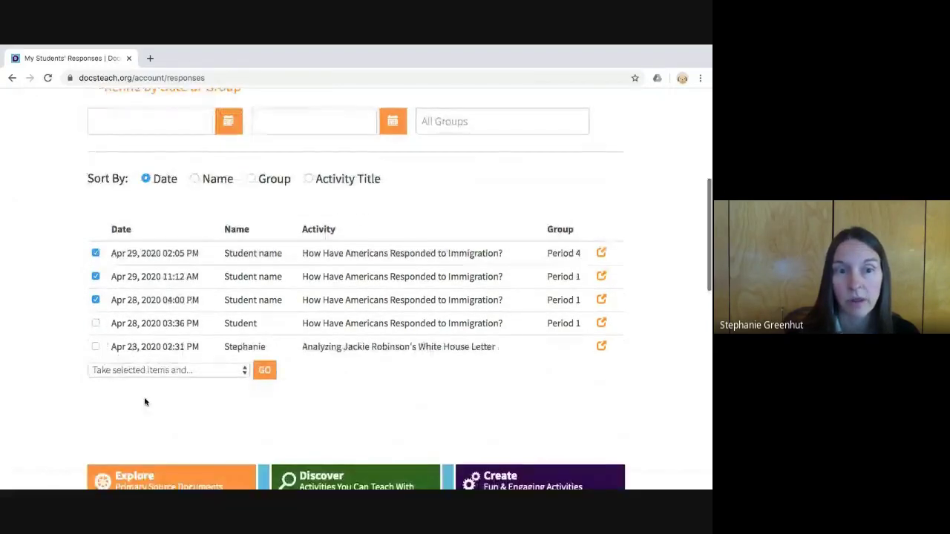
click(228, 409)
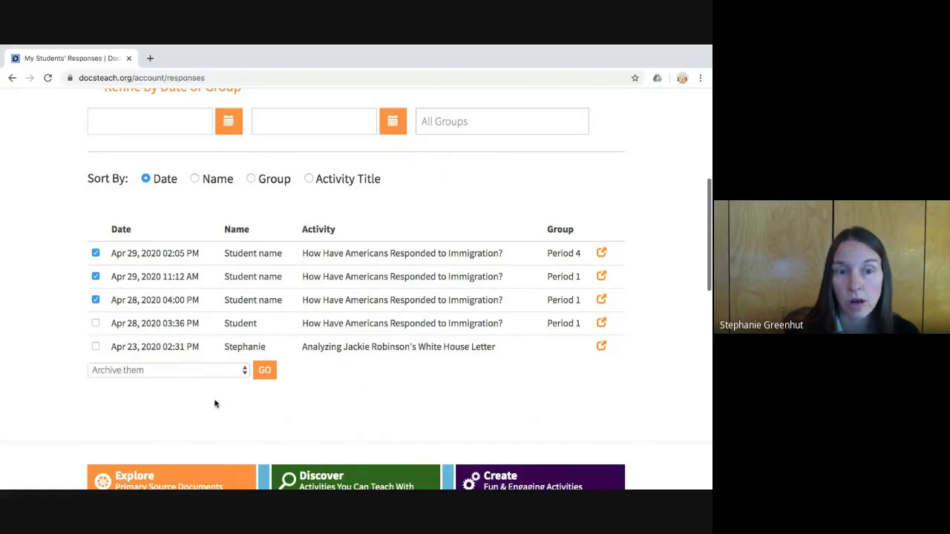
click(266, 399)
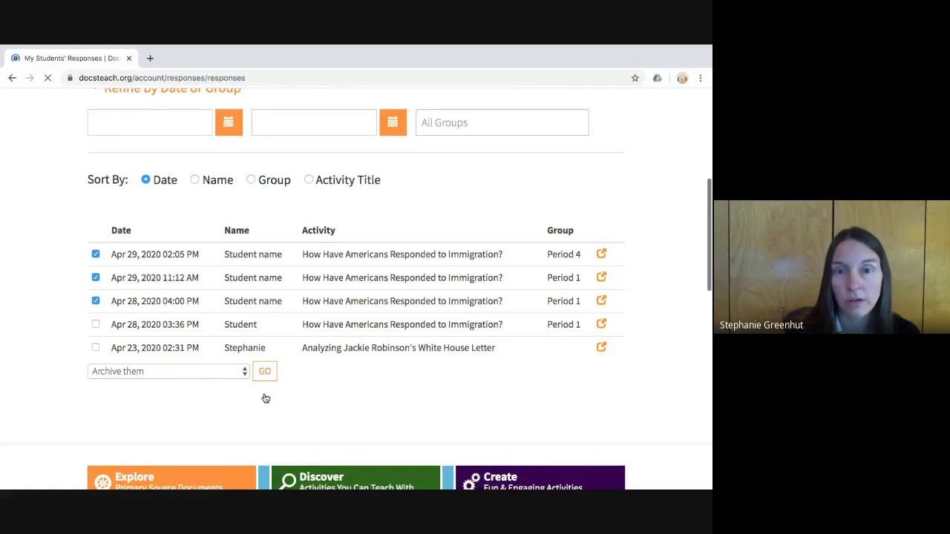
scroll(313, 376, down, 3)
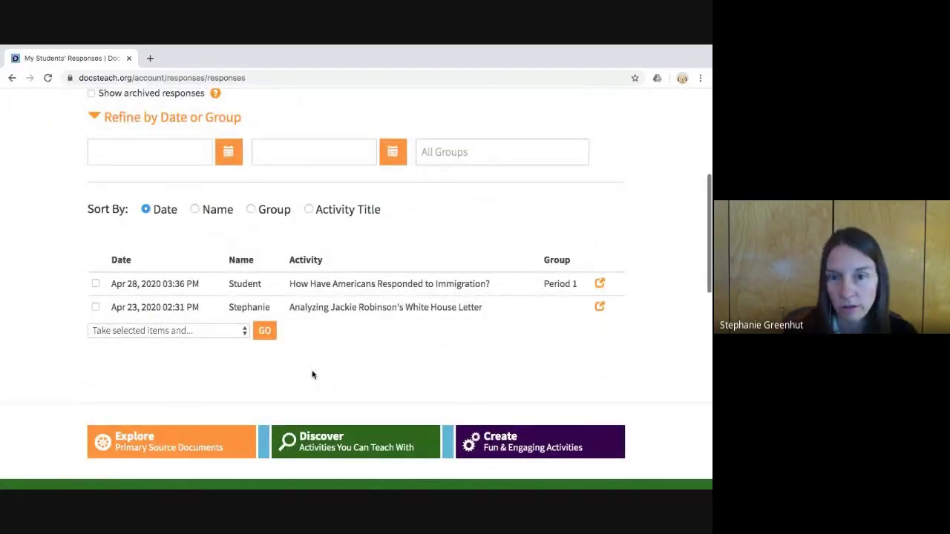
scroll(313, 374, up, 1)
scroll(313, 374, up, 2)
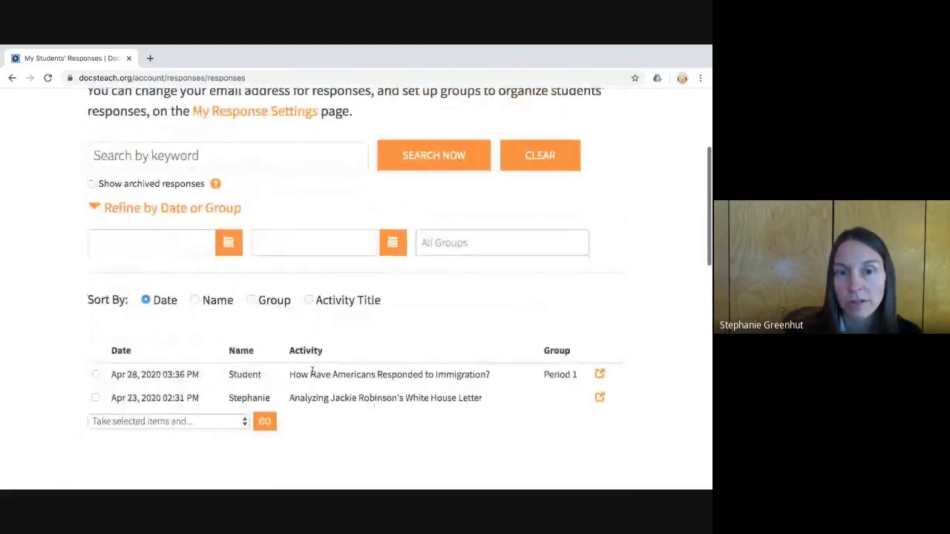
- Include archived responses in the list and rerun the search
click(90, 183)
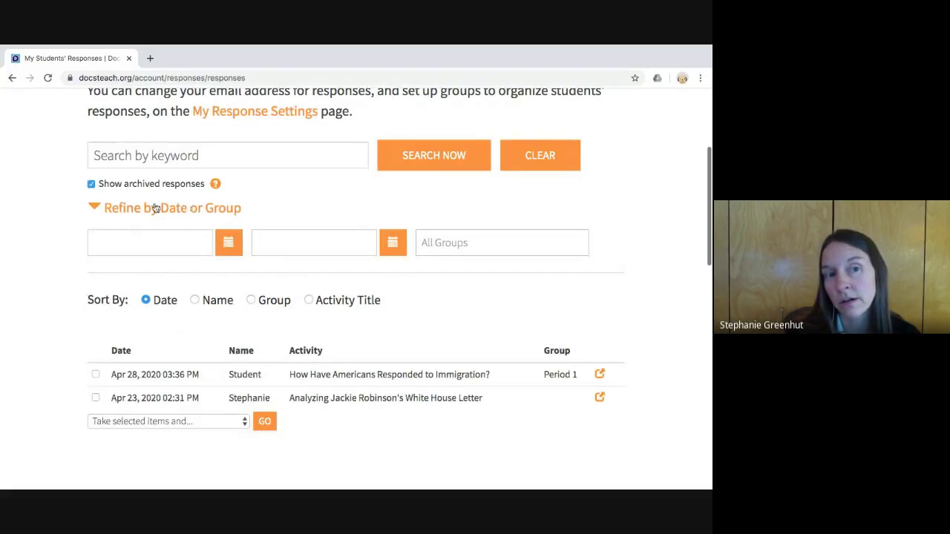
click(407, 173)
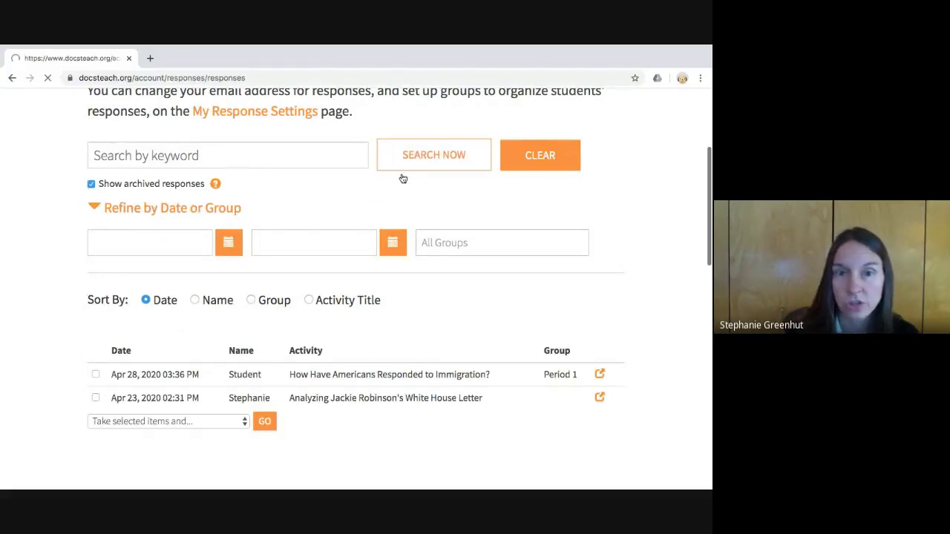
scroll(361, 233, down, 4)
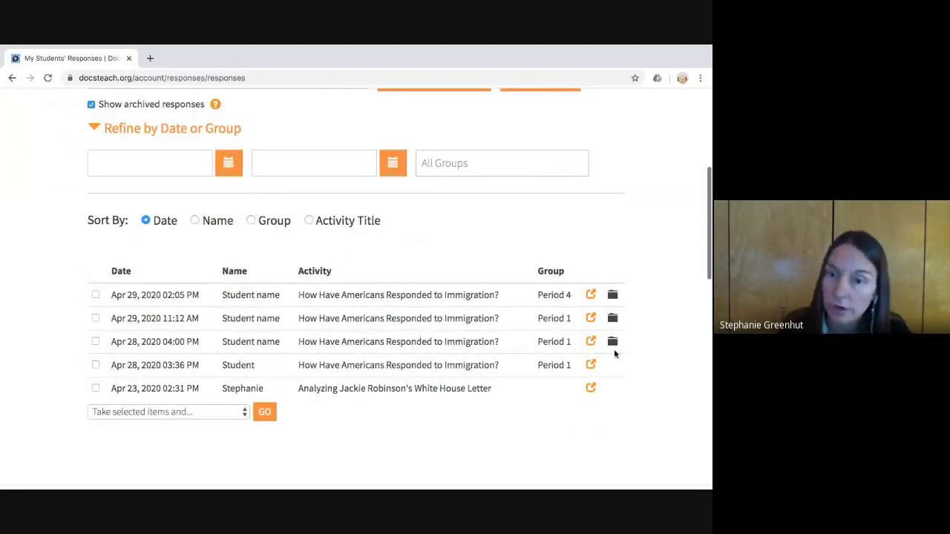
- Apply 'Show them' to the Apr 29 02:05 PM, Apr 29 11:12 AM and Apr 28 04:00 PM responses
click(96, 294)
click(96, 317)
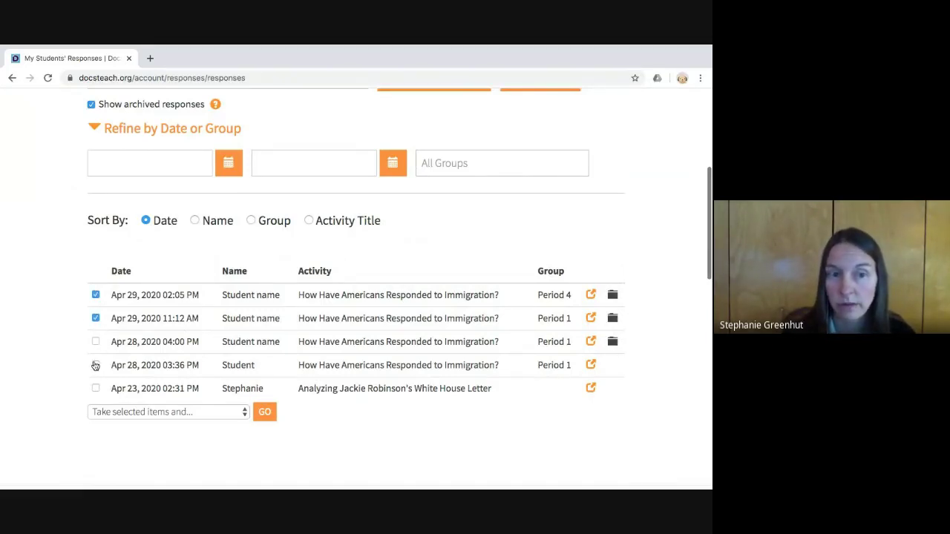
click(96, 341)
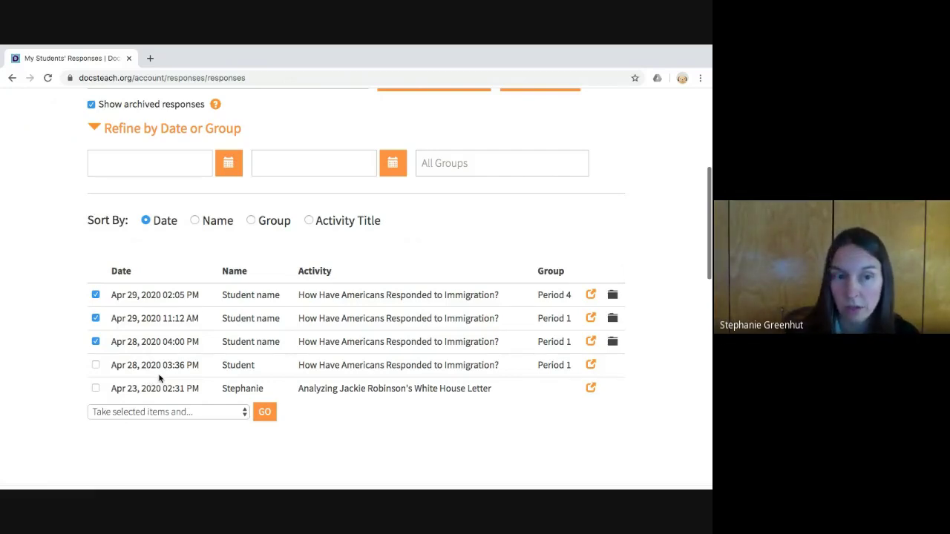
scroll(141, 377, down, 1)
click(126, 404)
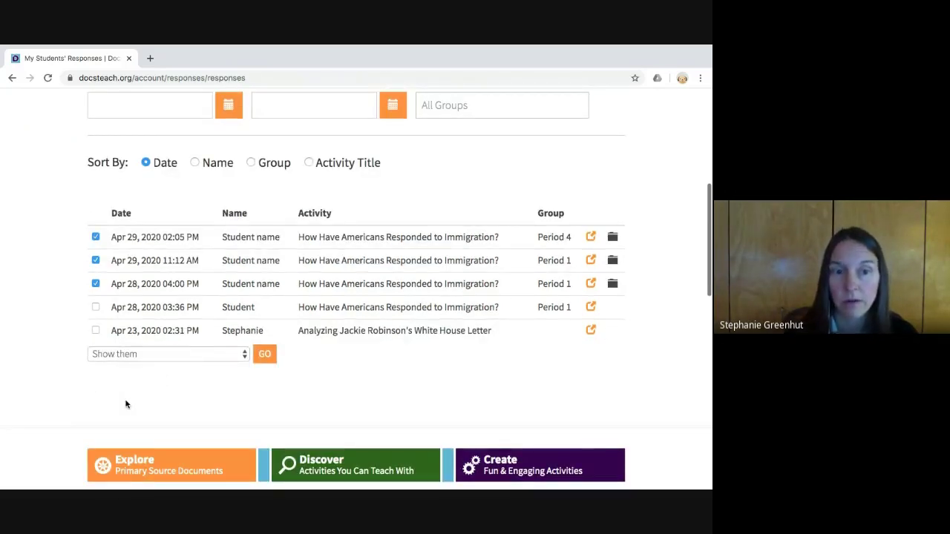
click(264, 360)
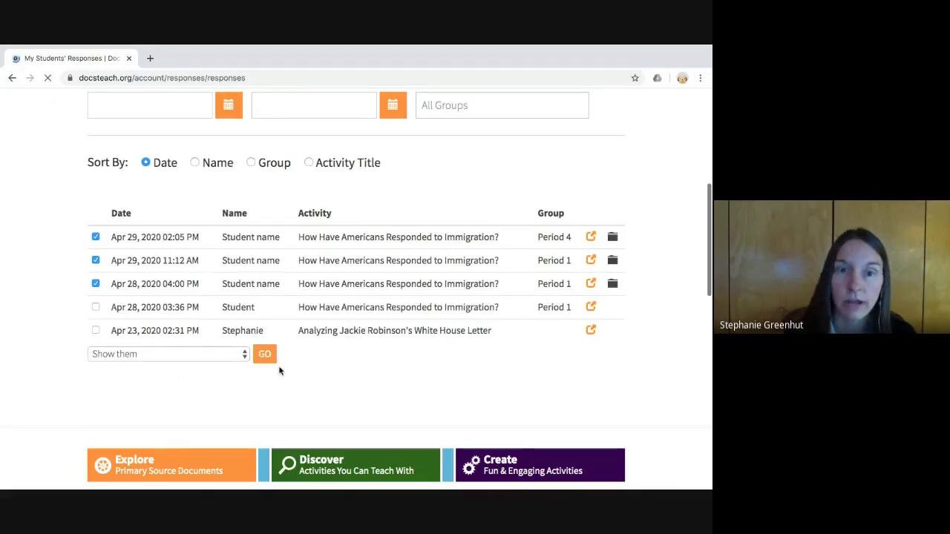
scroll(282, 368, down, 3)
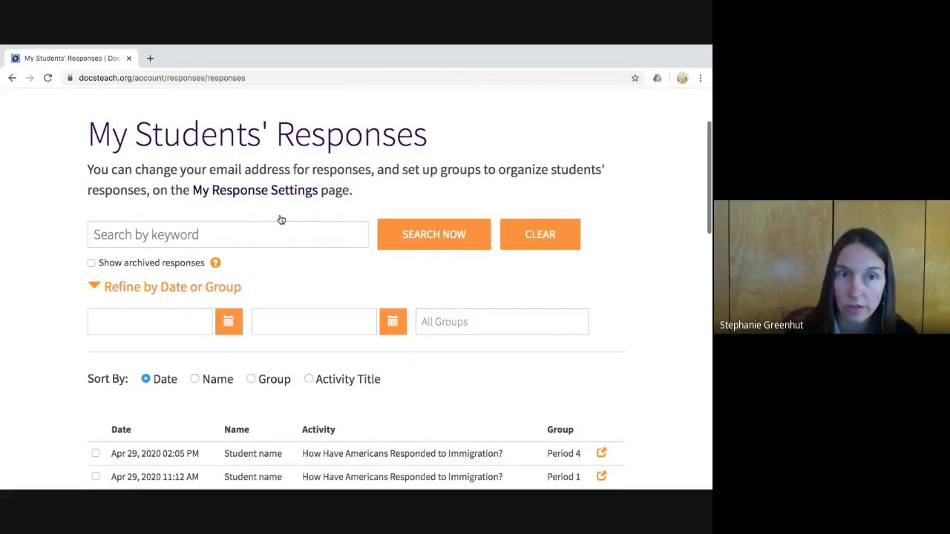
- Go to My Account > My Response Settings and review the notification address and e-mail option
scroll(281, 219, up, 2)
click(22, 134)
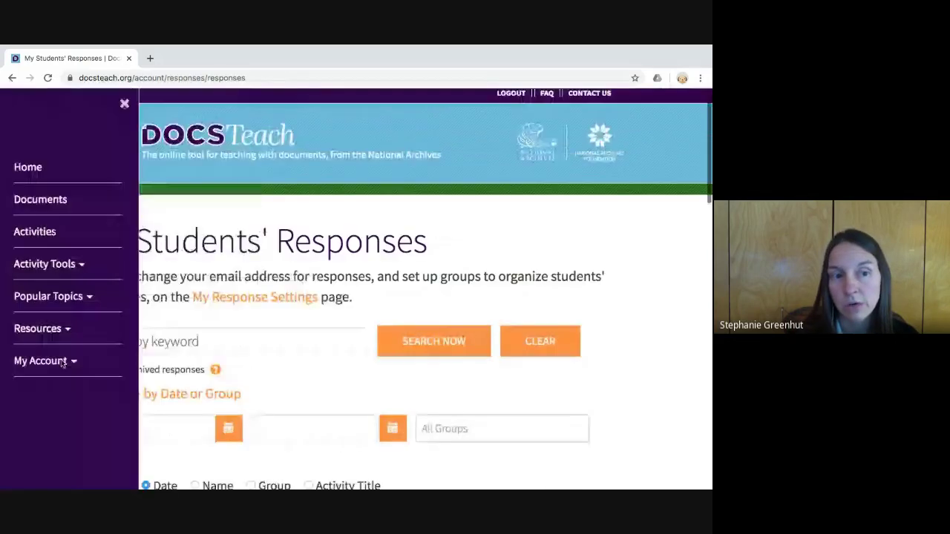
click(40, 361)
scroll(49, 382, down, 2)
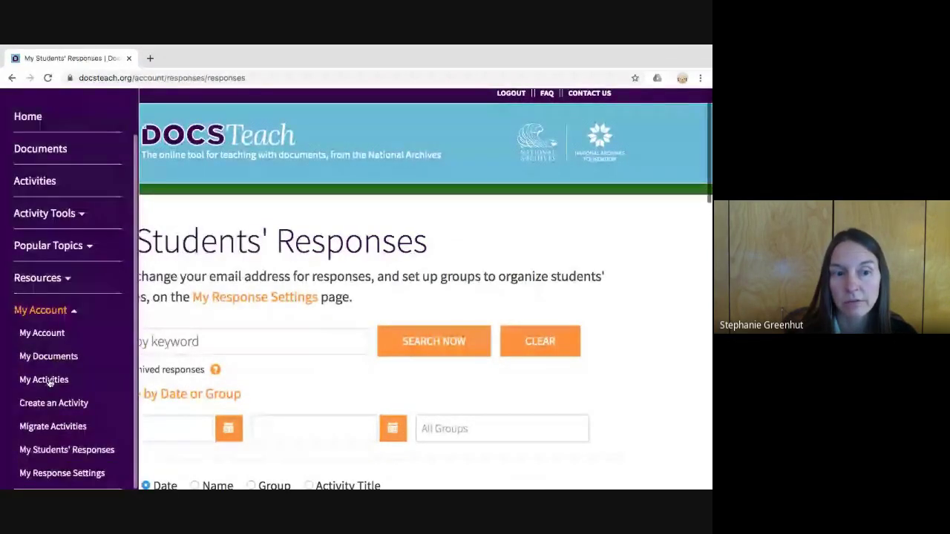
click(61, 473)
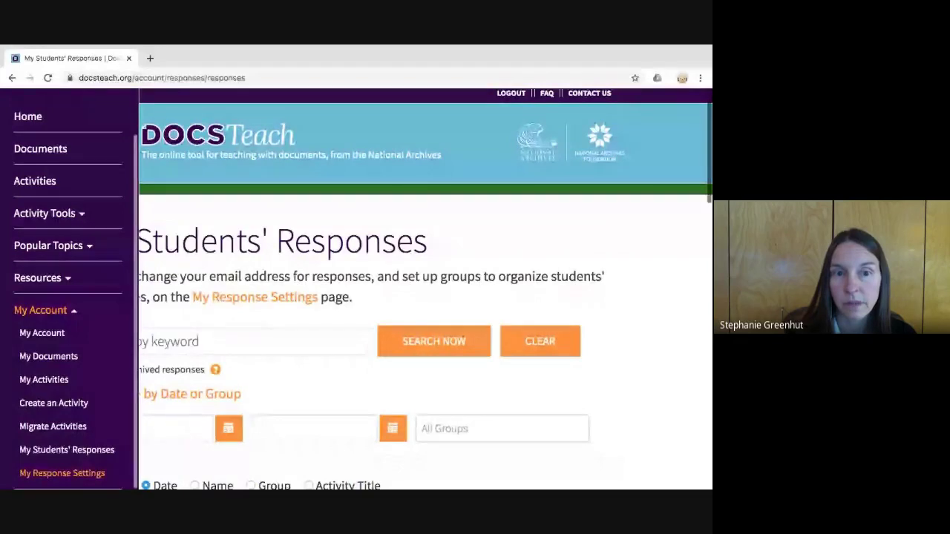
scroll(336, 428, down, 3)
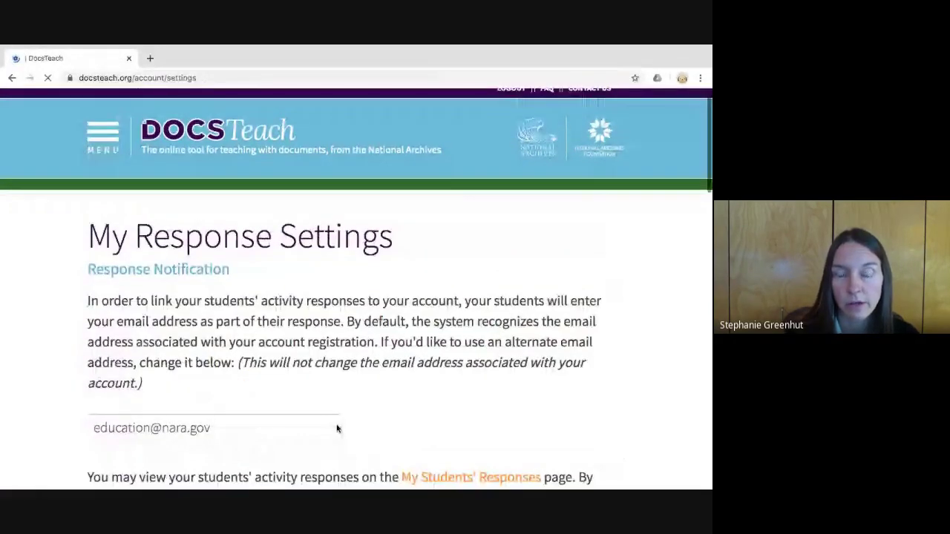
scroll(337, 423, down, 2)
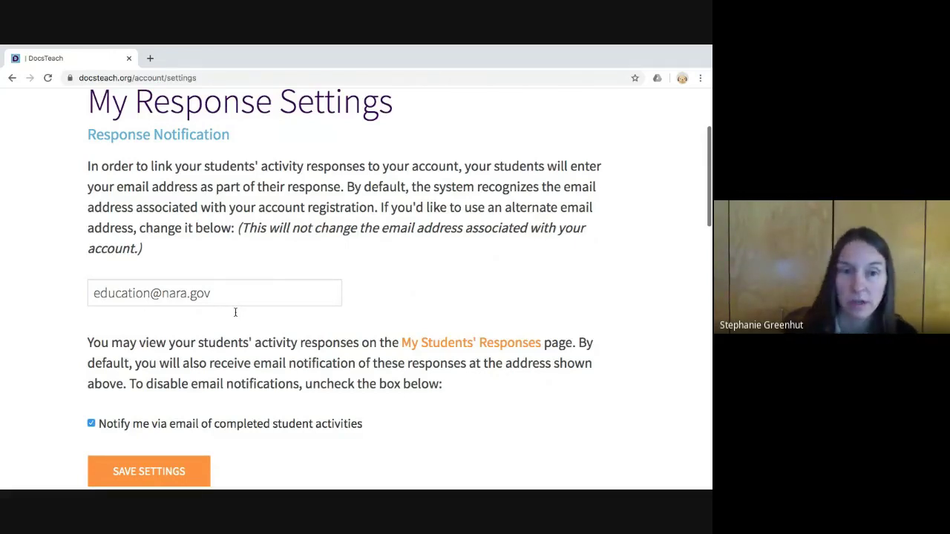
scroll(235, 312, down, 1)
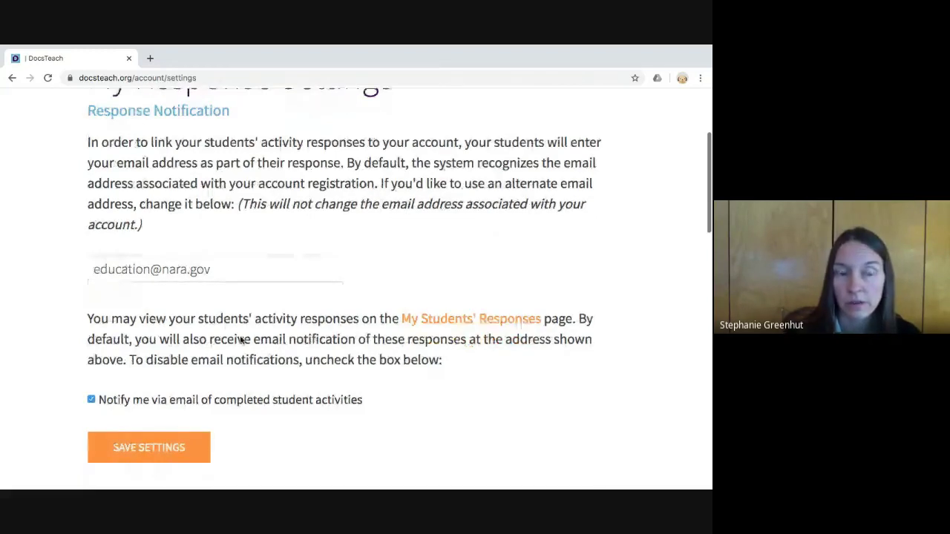
scroll(241, 339, down, 3)
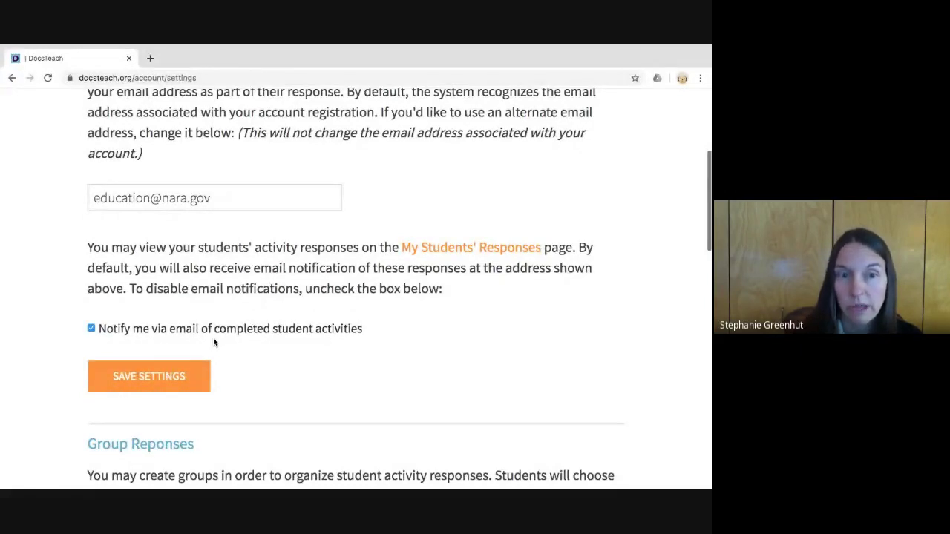
scroll(210, 339, down, 1)
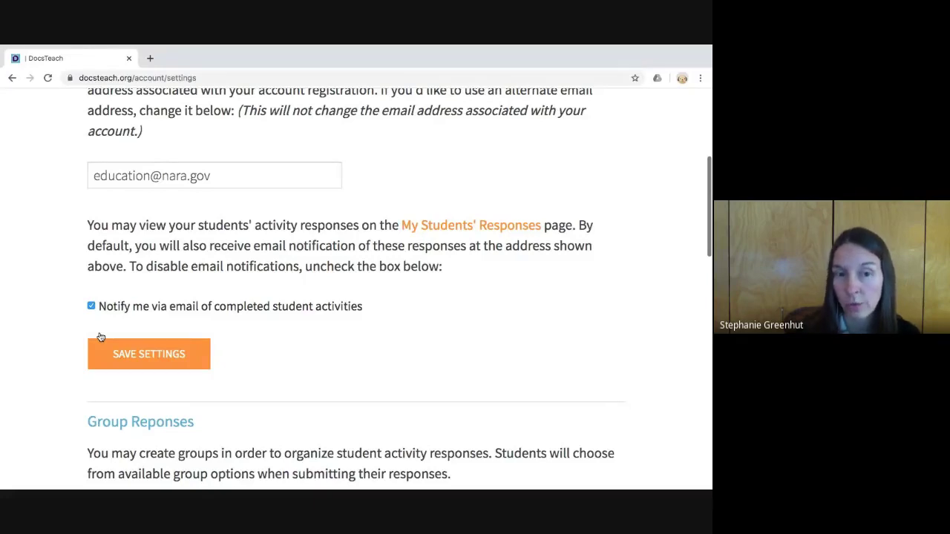
click(92, 306)
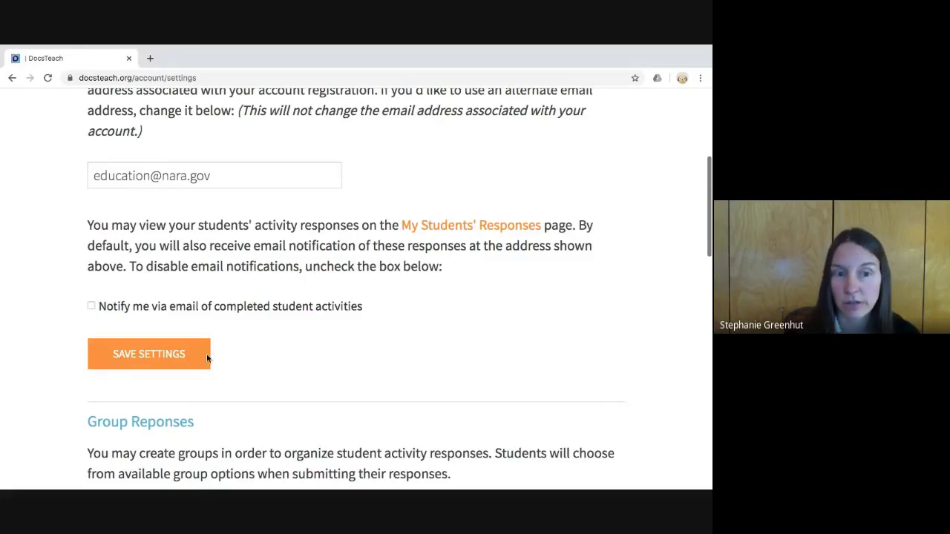
click(201, 351)
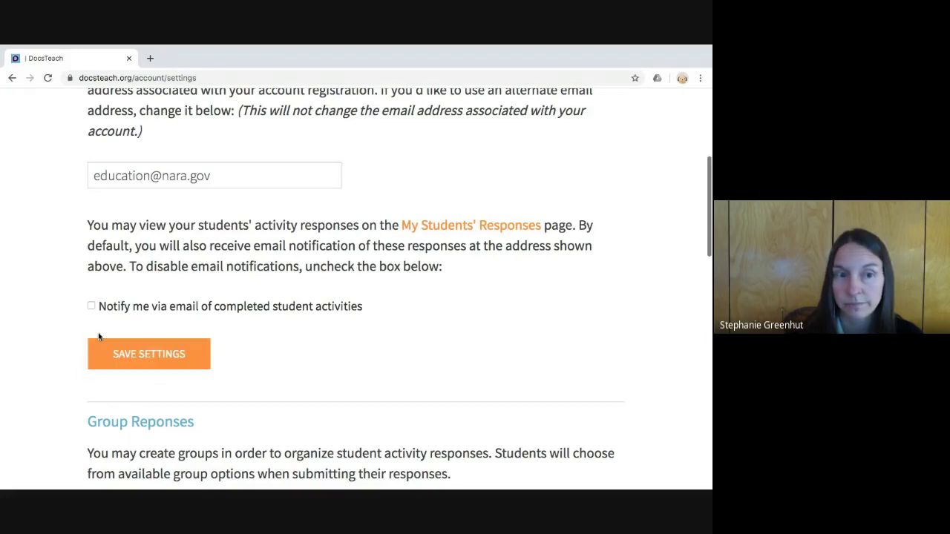
click(92, 306)
scroll(257, 370, down, 4)
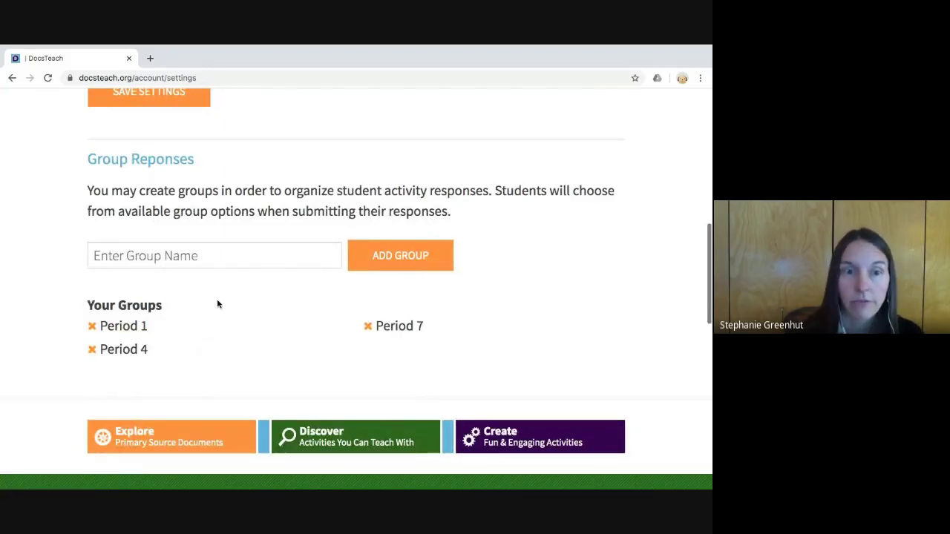
- Add a new response group named 'Period 3' to the existing Period 1, 4 and 7 groups
click(206, 276)
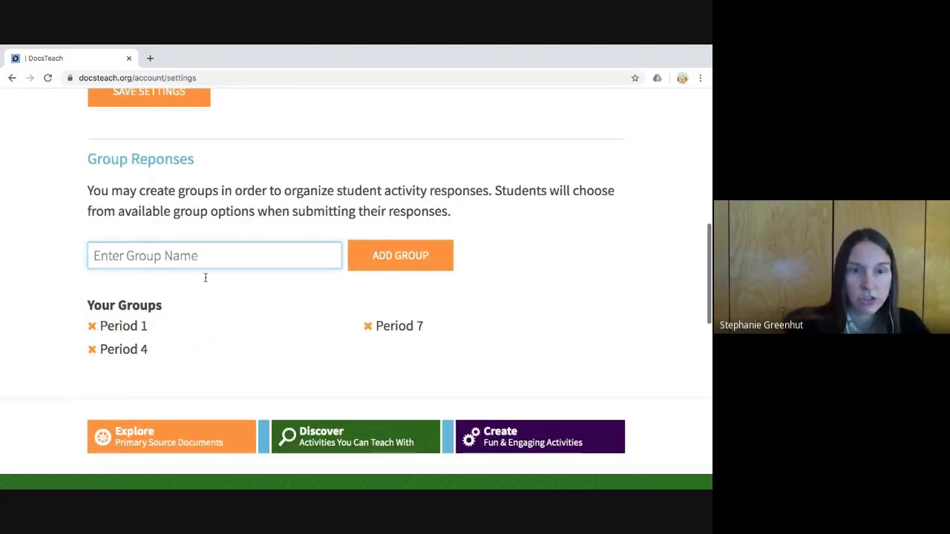
text(Period3)
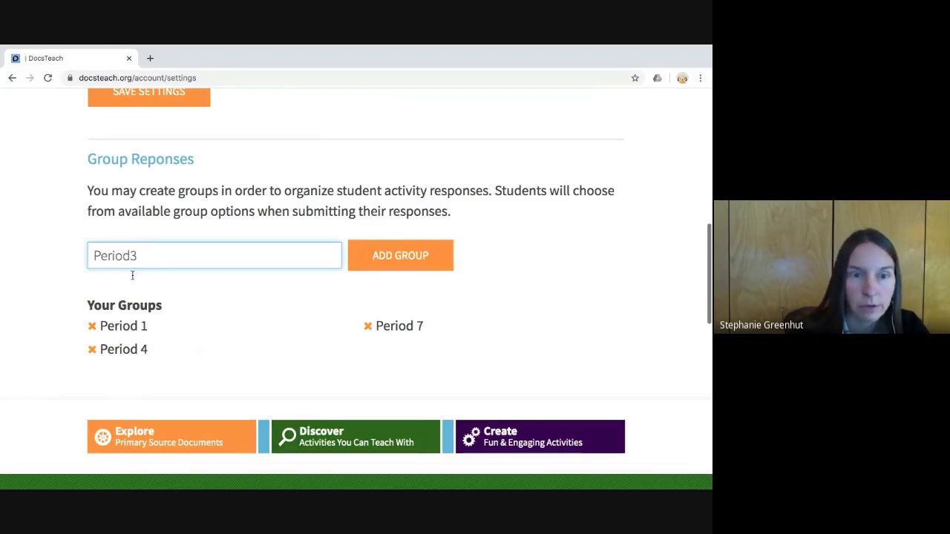
click(128, 266)
click(403, 286)
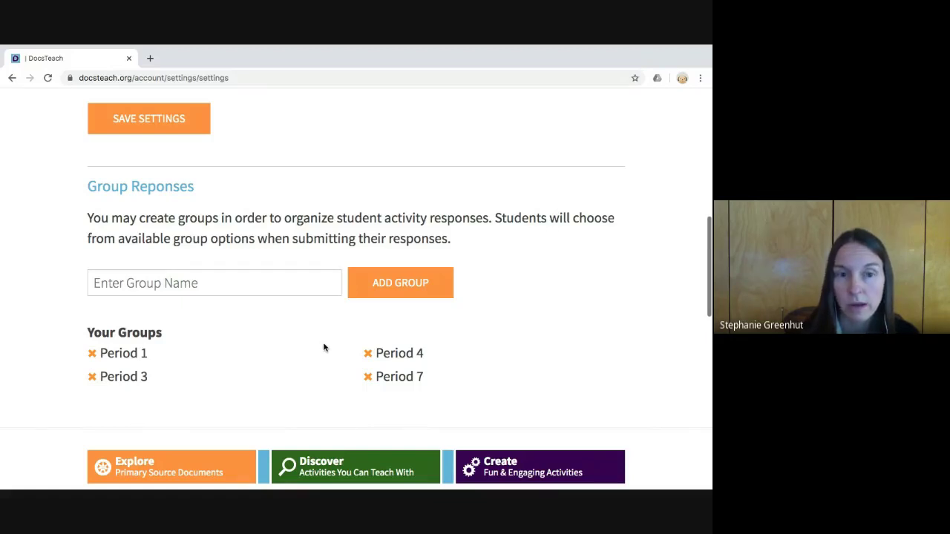
scroll(323, 347, up, 1)
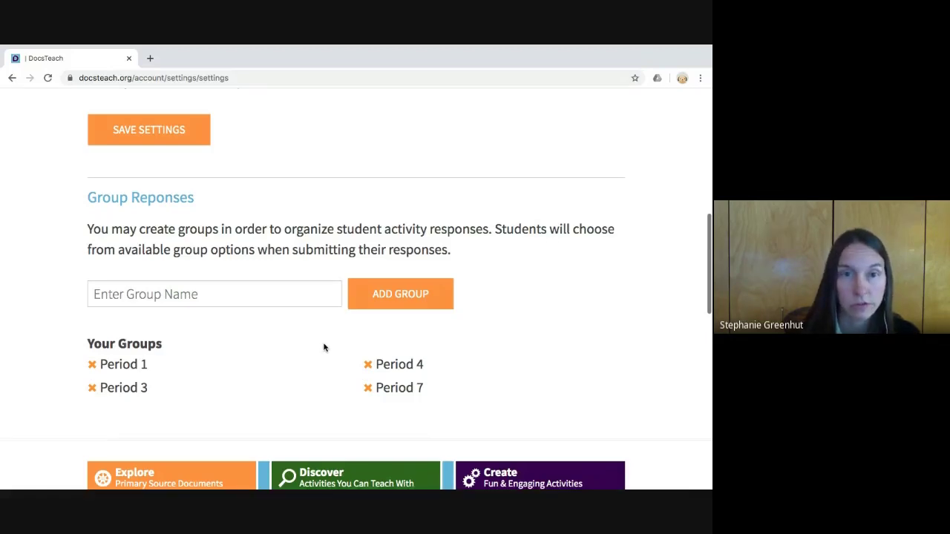
scroll(324, 348, up, 2)
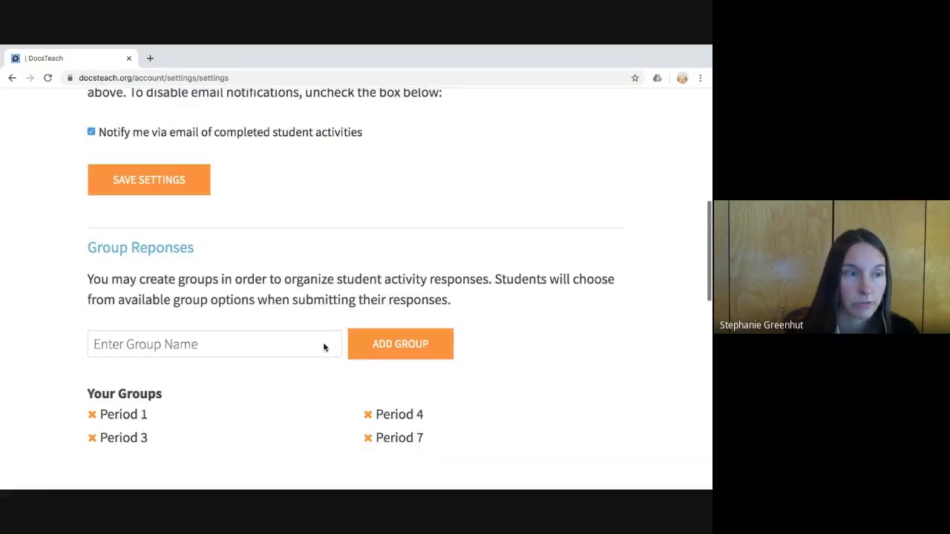
scroll(323, 347, up, 5)
scroll(324, 347, up, 5)
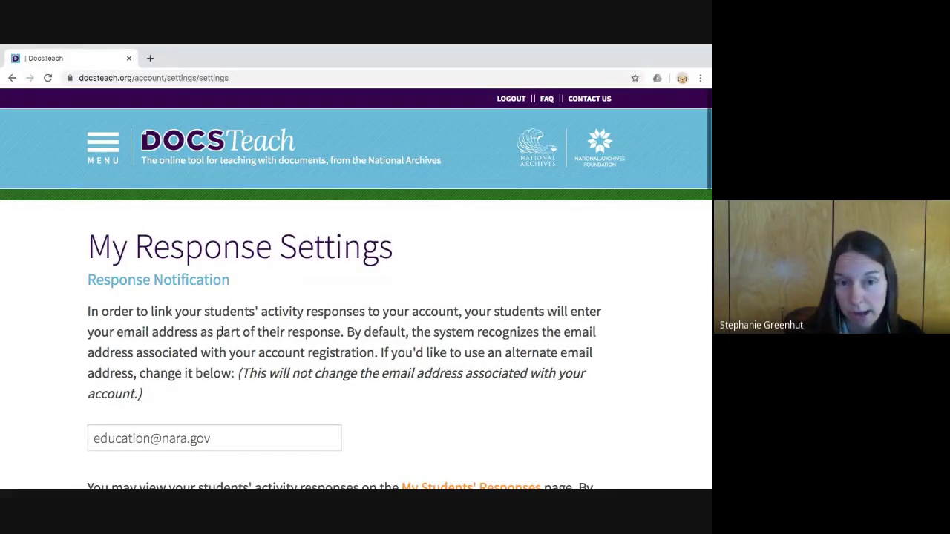
- Search the Activities catalogue for 'immigration' to list its 73 matching activities
click(102, 168)
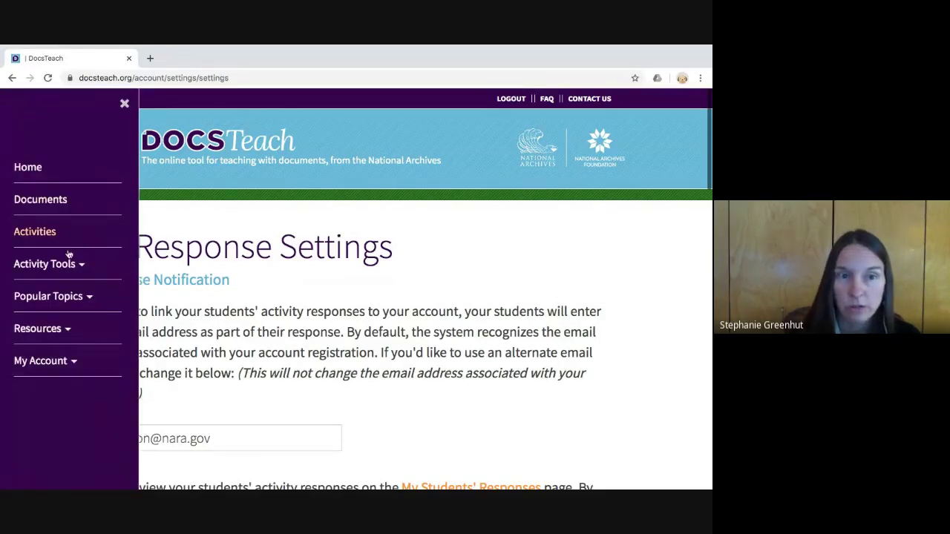
click(68, 251)
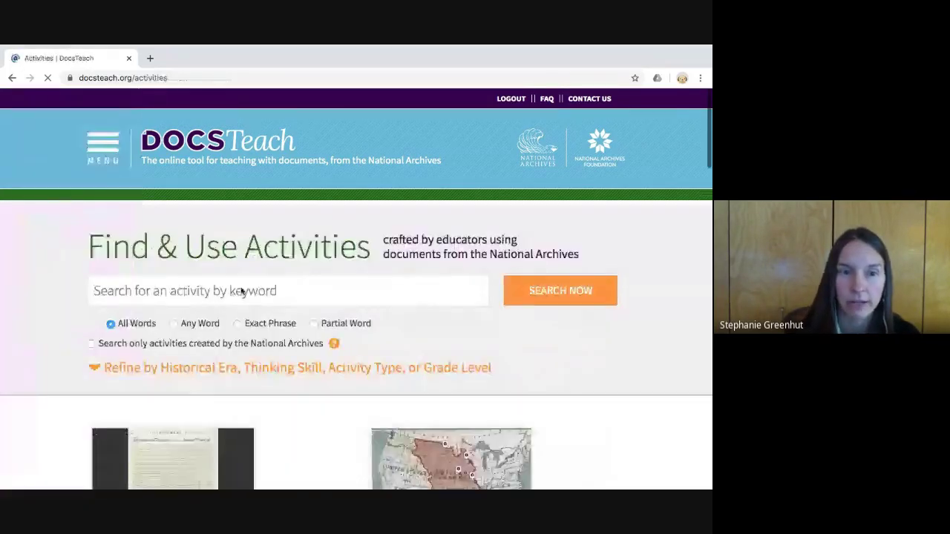
text(im)
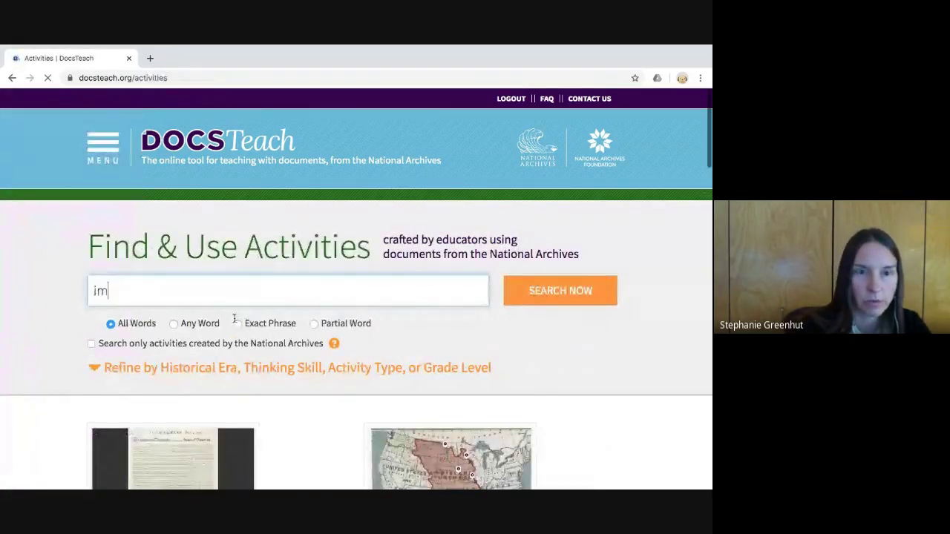
text(migration)
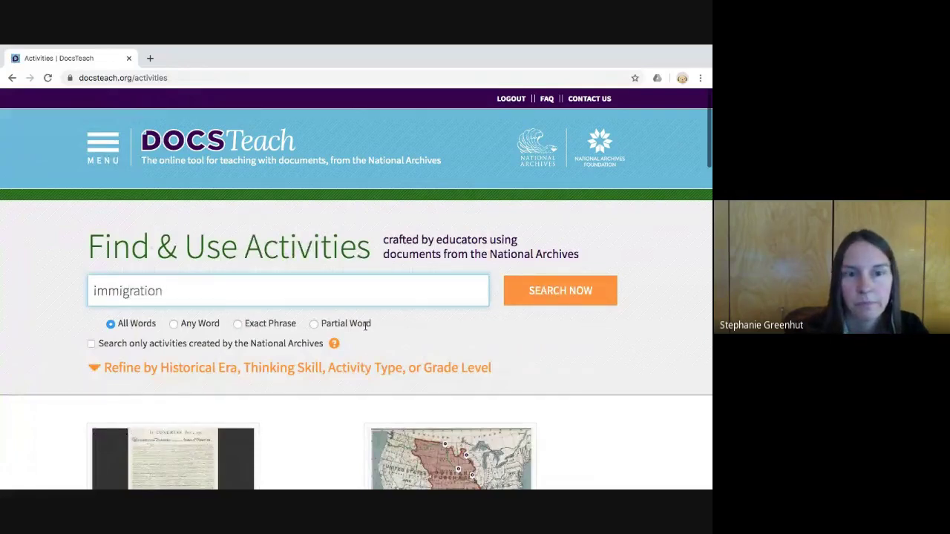
key(Return)
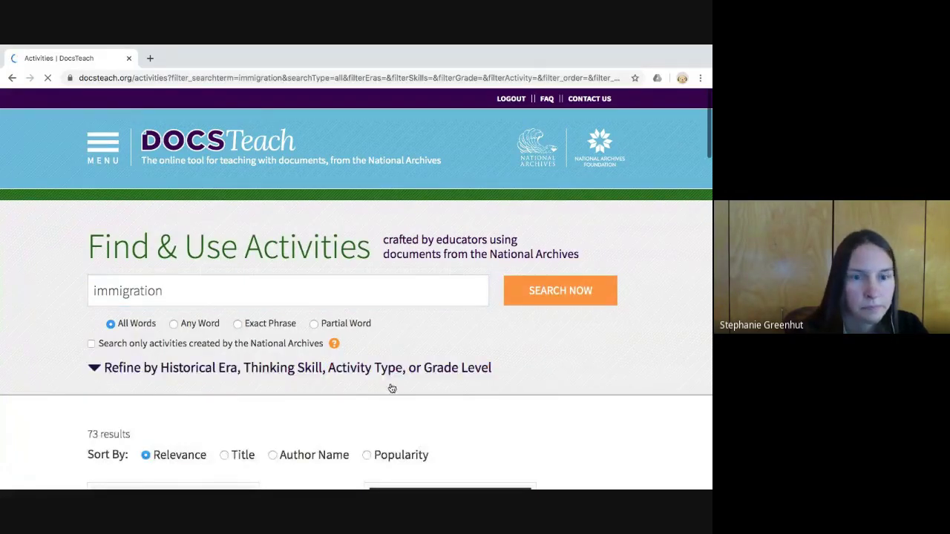
scroll(390, 390, down, 5)
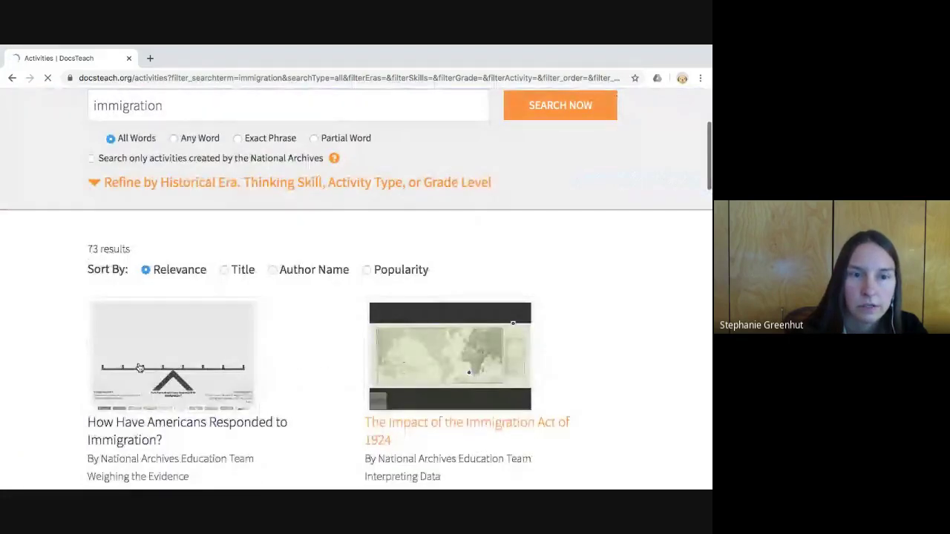
- Open How Have Americans Responded to Immigration? and launch its student version in a new tab
click(139, 368)
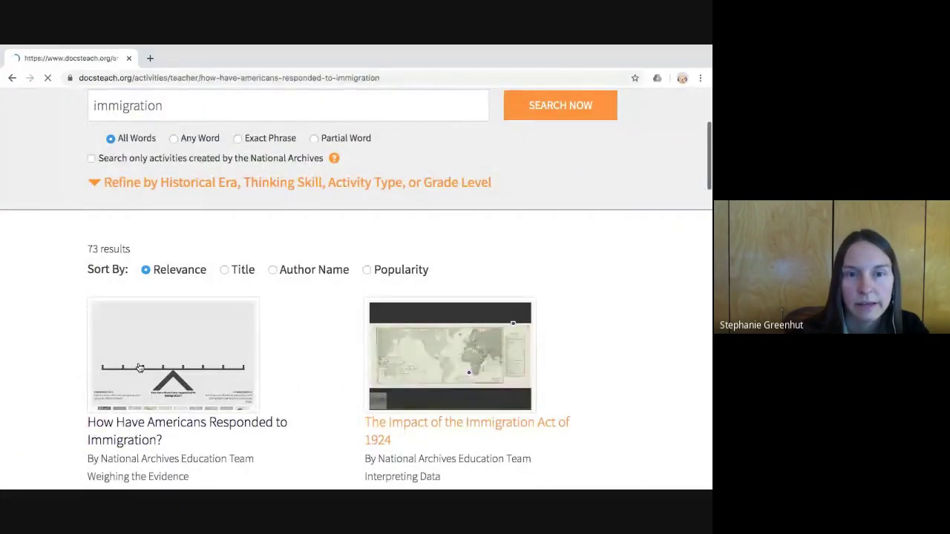
scroll(306, 380, down, 3)
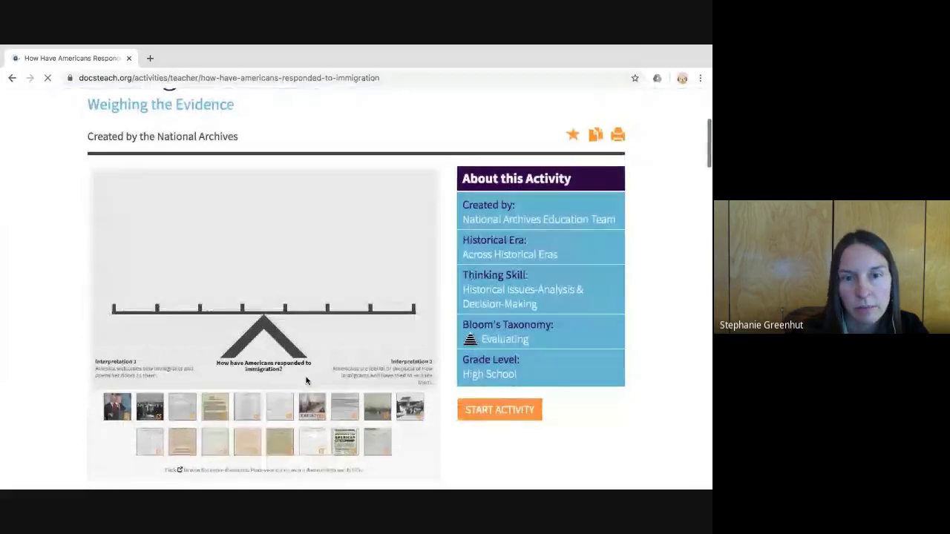
scroll(315, 370, down, 1)
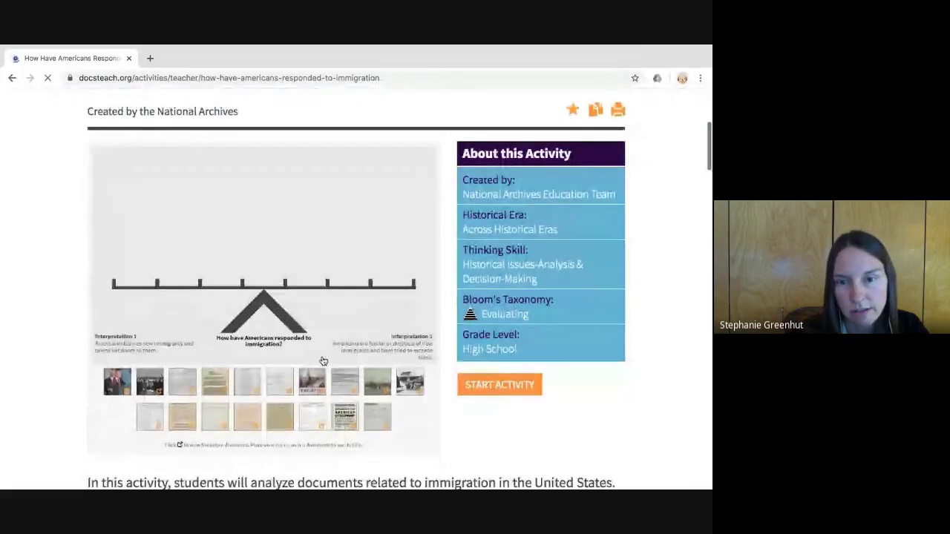
click(497, 409)
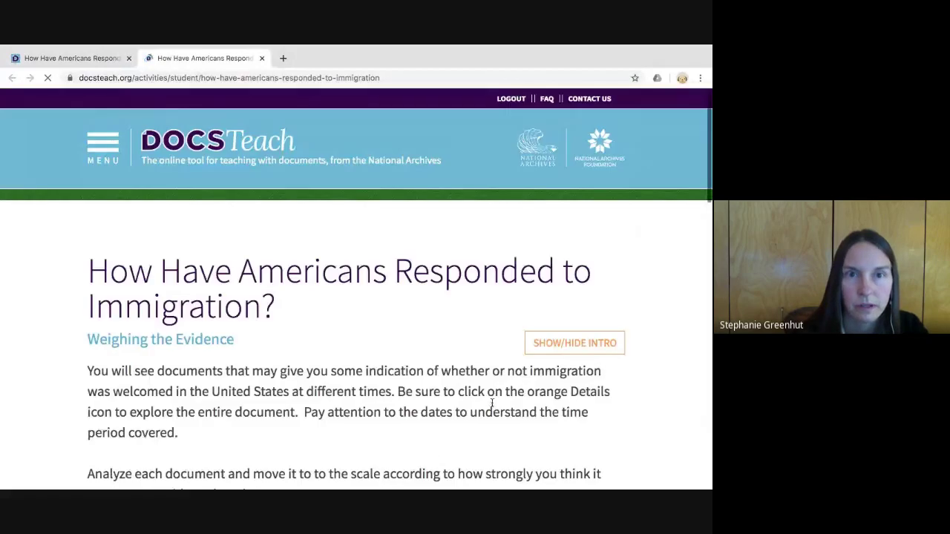
click(228, 78)
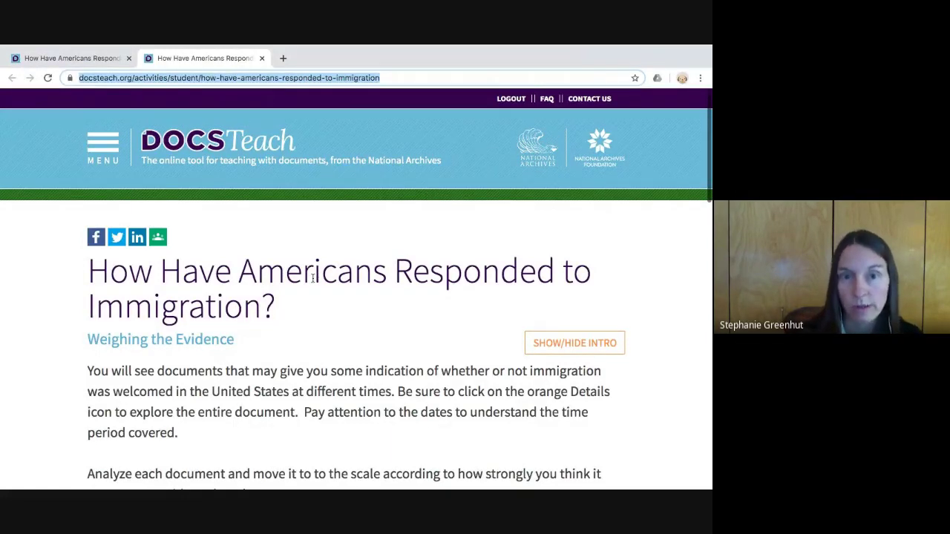
scroll(315, 282, down, 5)
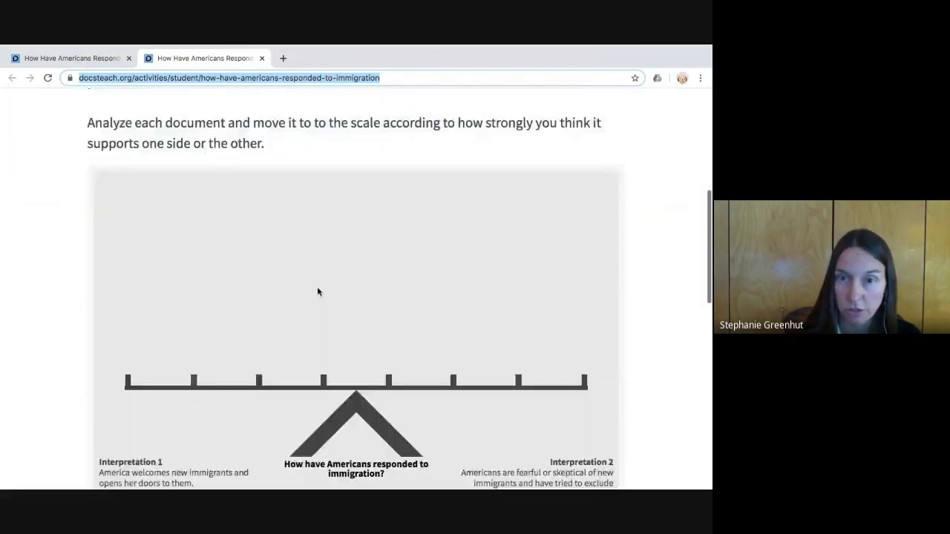
- Place the tan document and a photo on the welcoming side, the harbor photo on the fearful side
scroll(316, 287, up, 4)
click(292, 265)
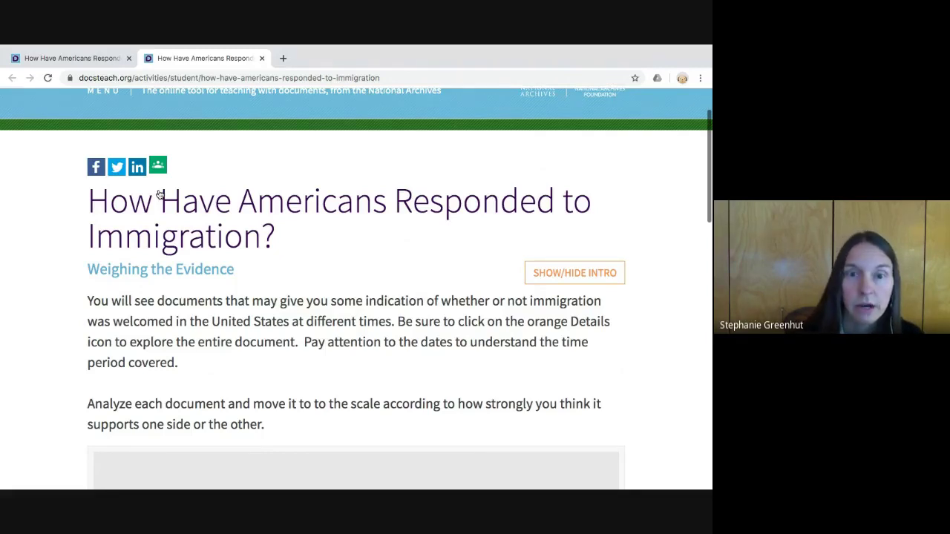
scroll(167, 210, down, 6)
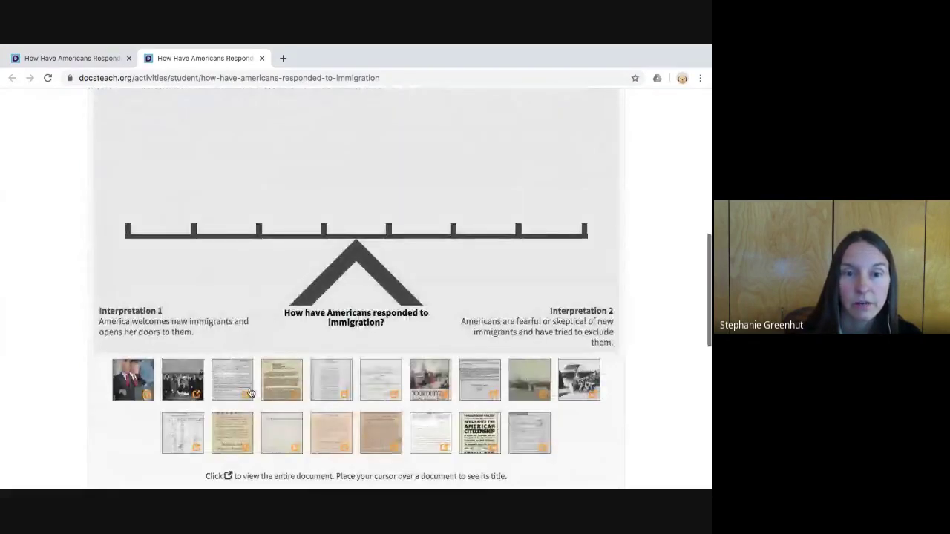
drag(282, 380, 160, 244)
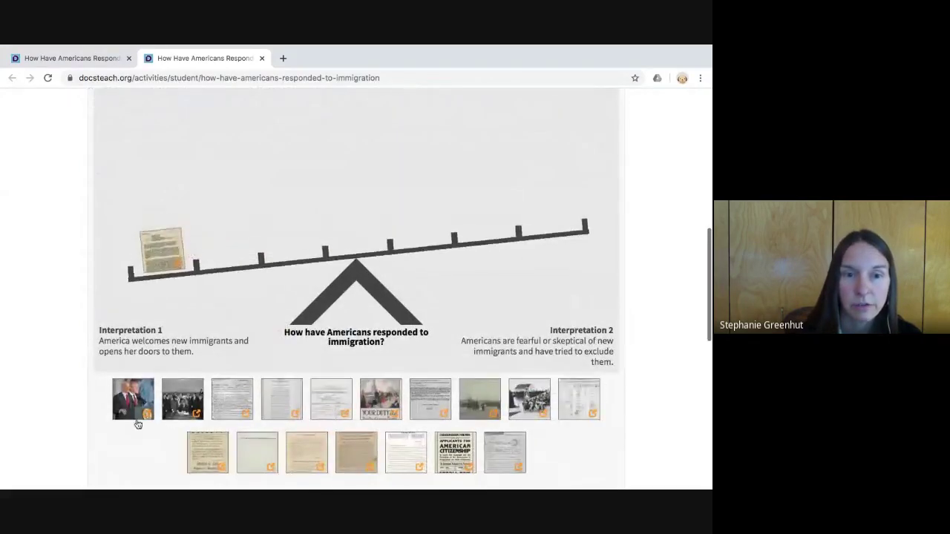
drag(136, 416, 223, 256)
drag(416, 393, 420, 218)
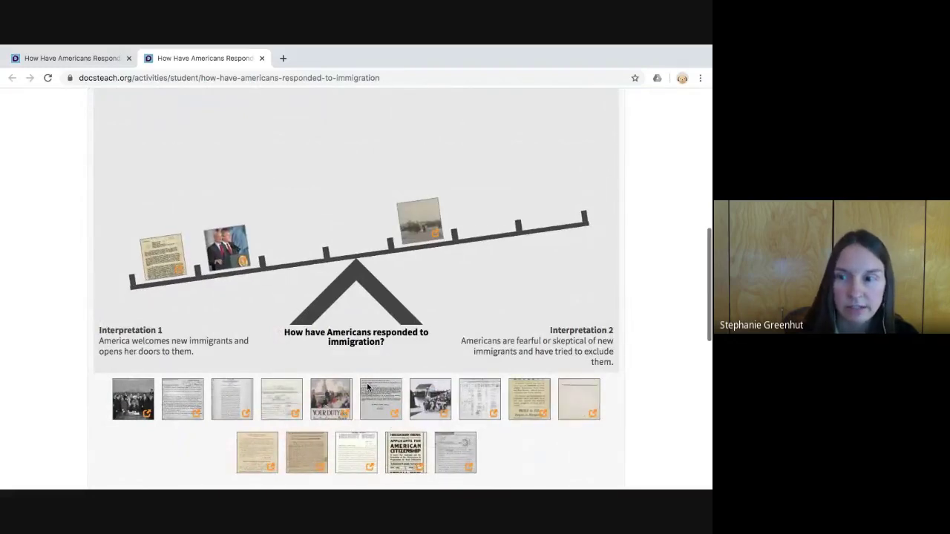
- Expand the When You're Done questions and start filling in the name field
scroll(366, 386, down, 3)
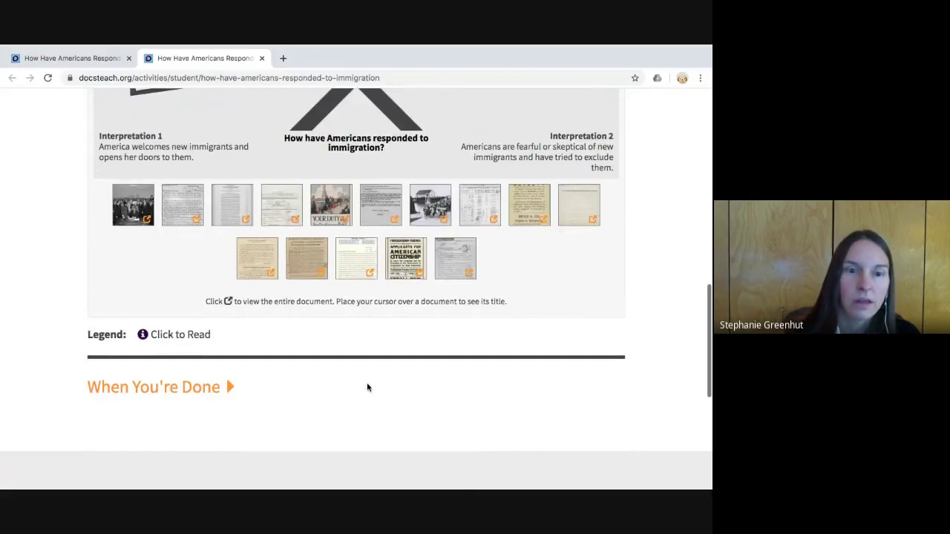
click(228, 406)
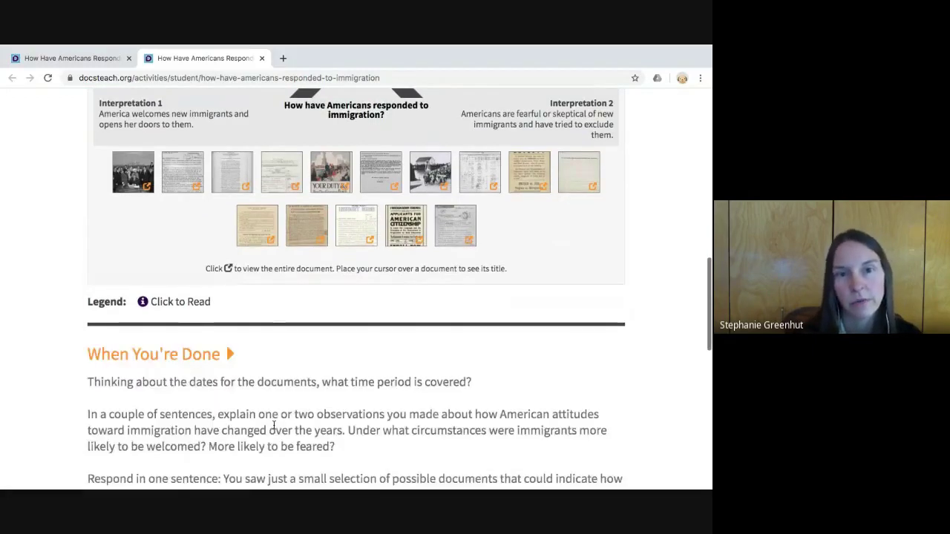
scroll(226, 289, down, 5)
click(171, 215)
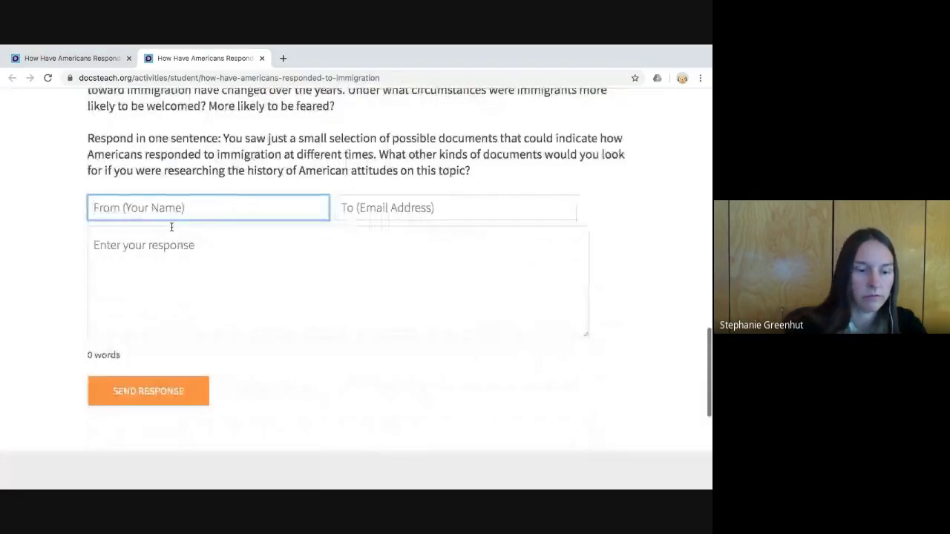
- Send a response signed 'Student name' with the text 'Student response'
text(Student name)
key(Tab)
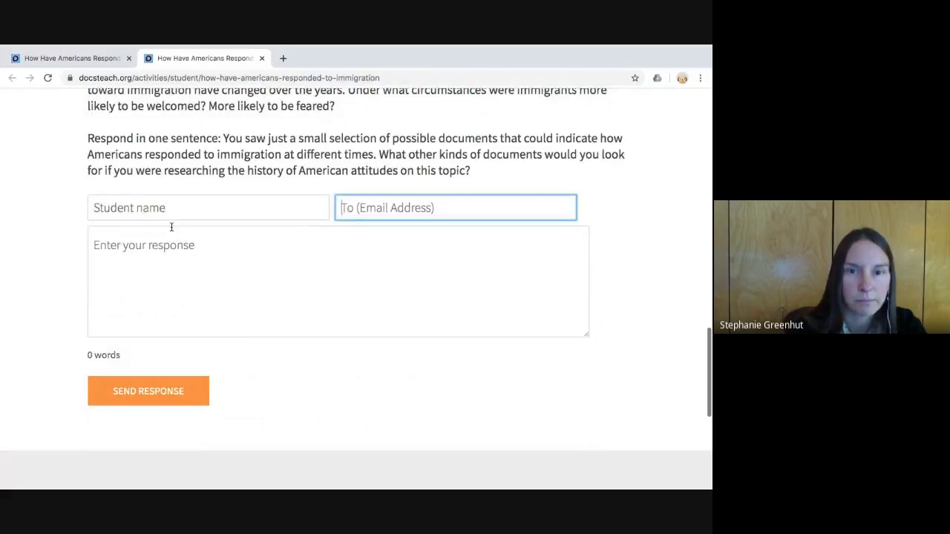
key(Tab)
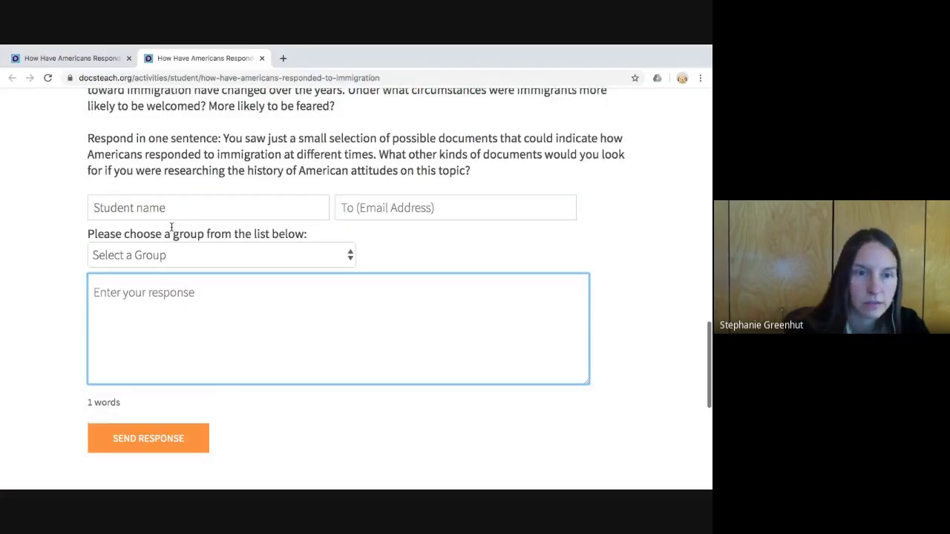
text(Sru)
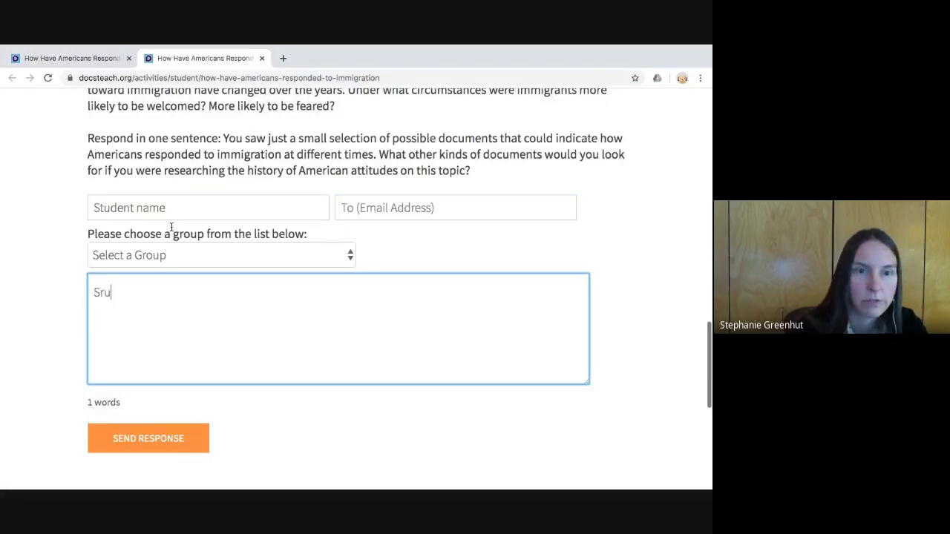
key(BackSpace)
key(BackSpace)
text(tudent response)
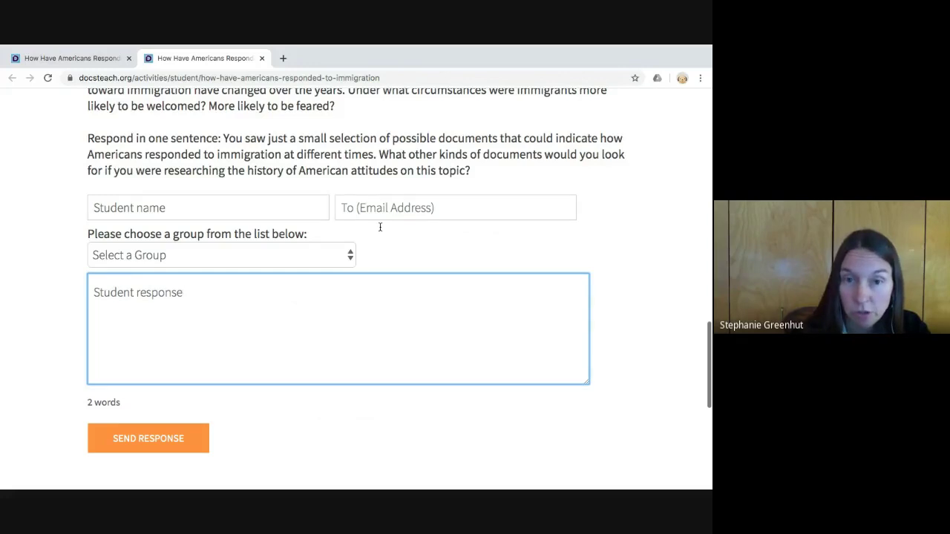
click(380, 227)
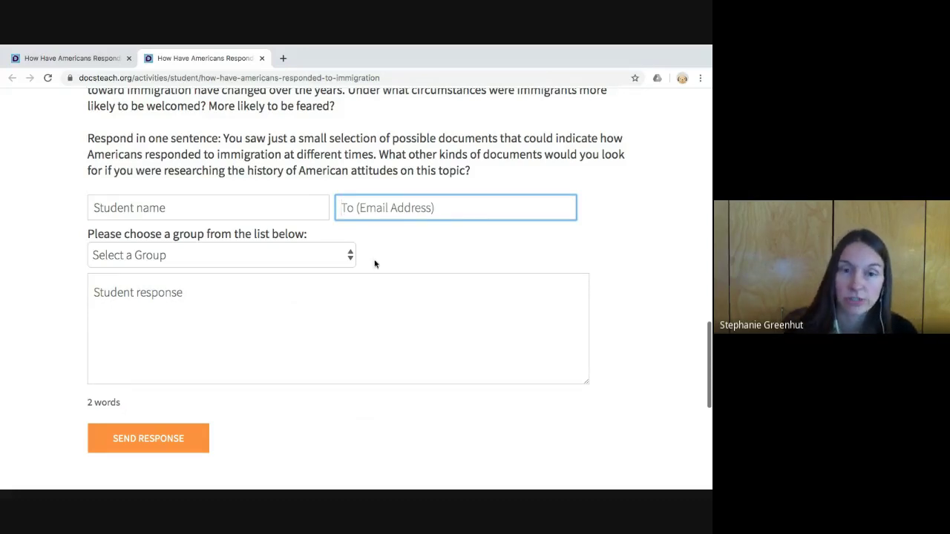
click(153, 450)
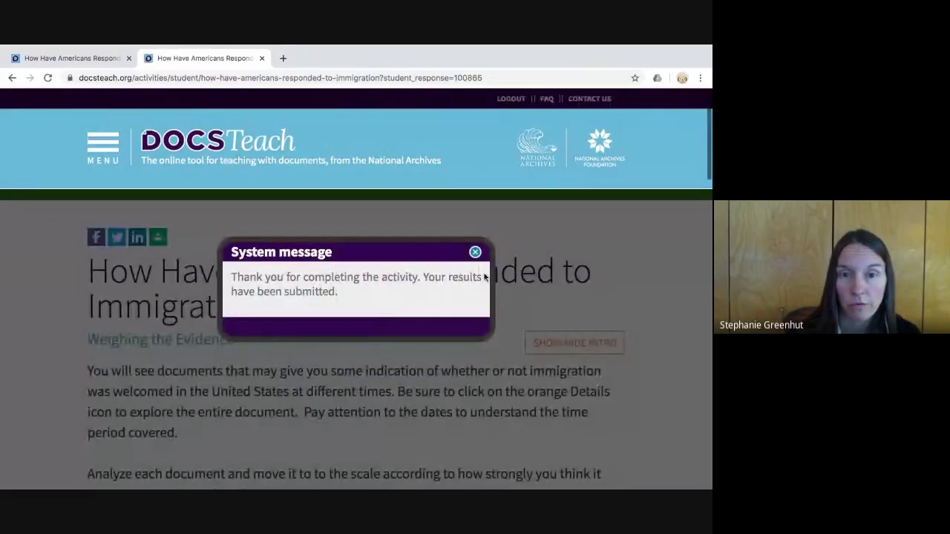
- Close the System message and select the page URL containing the student_response parameter
click(475, 252)
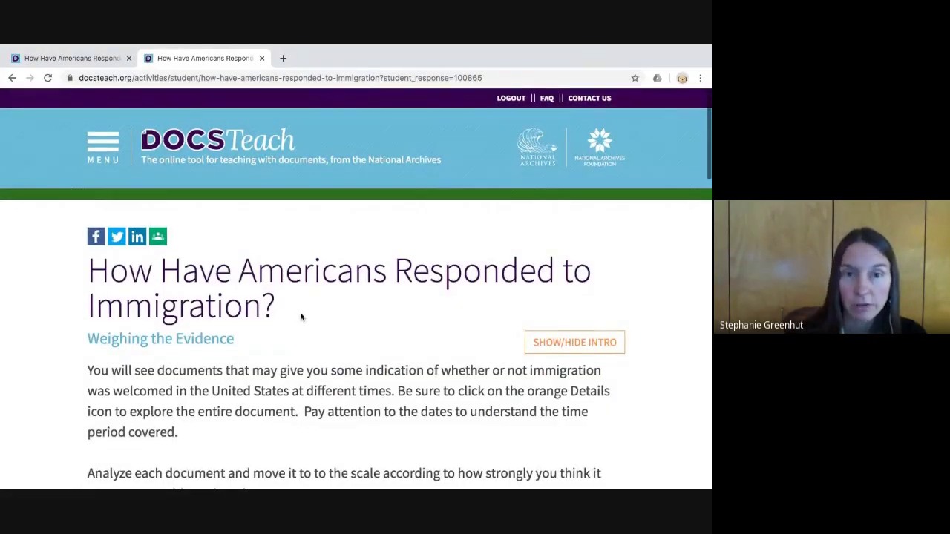
click(245, 78)
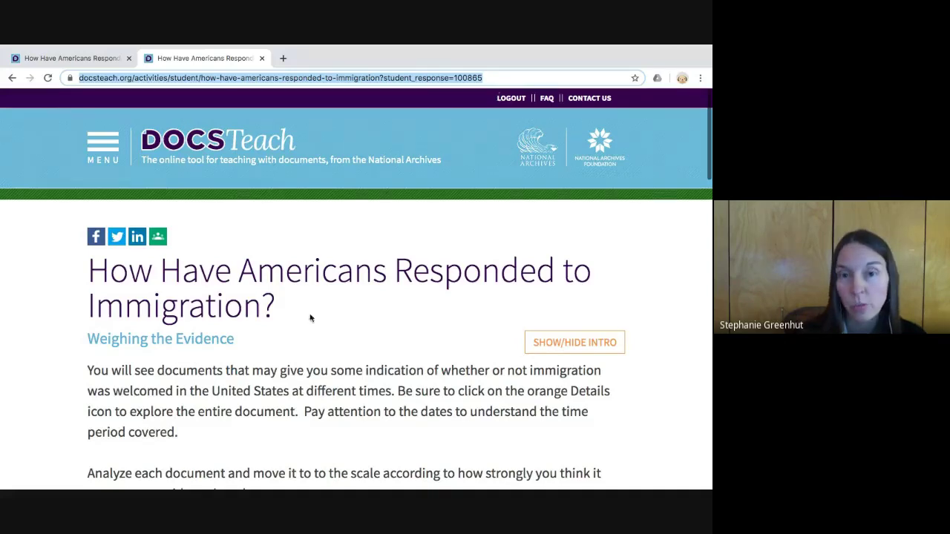
scroll(331, 317, down, 1)
scroll(330, 316, down, 2)
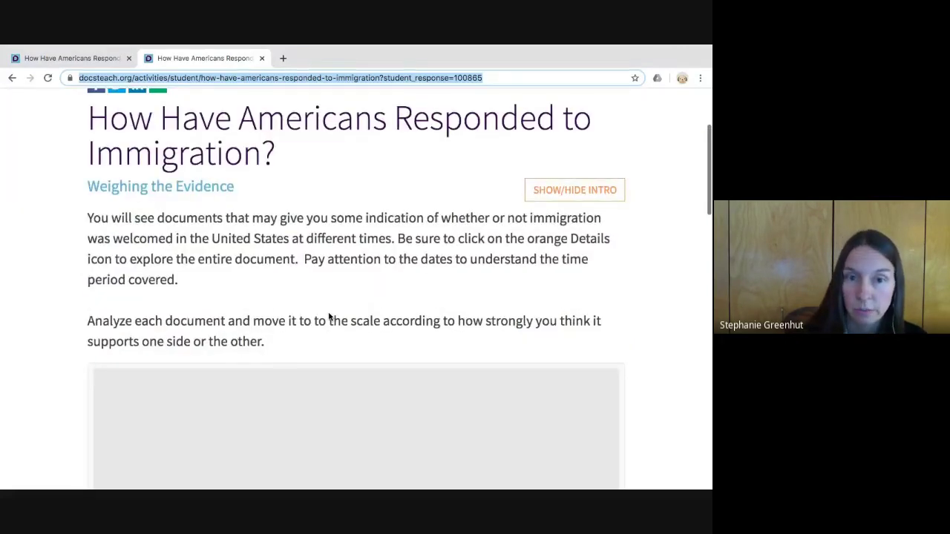
scroll(329, 317, up, 1)
scroll(329, 317, up, 1)
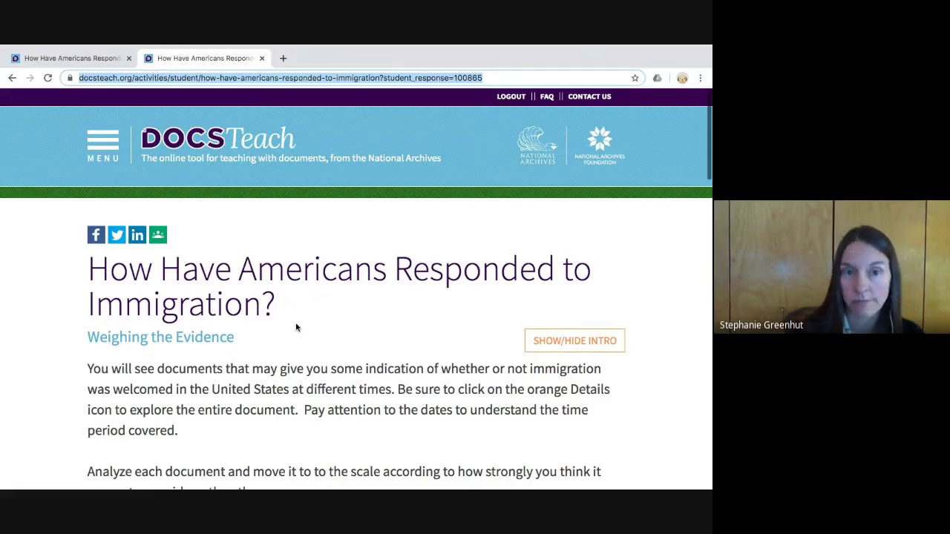
click(160, 272)
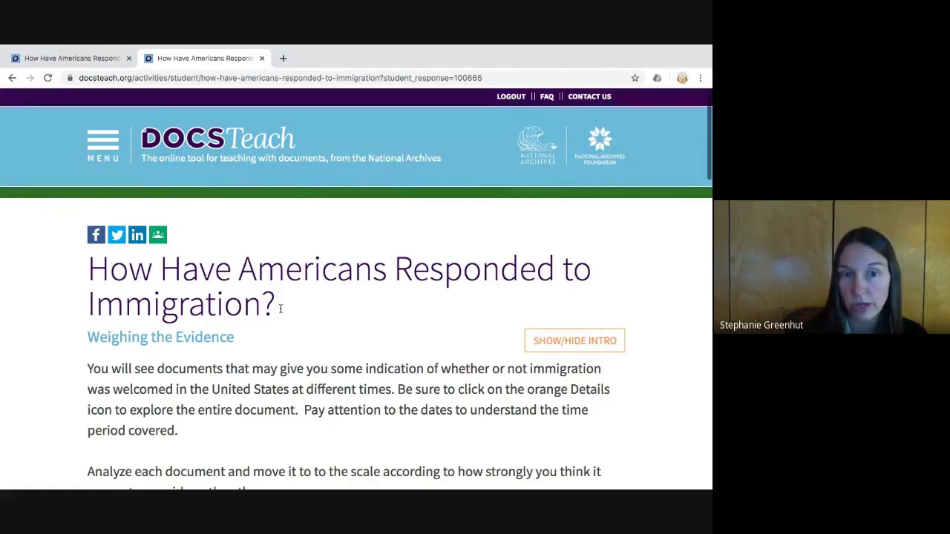
scroll(280, 309, down, 1)
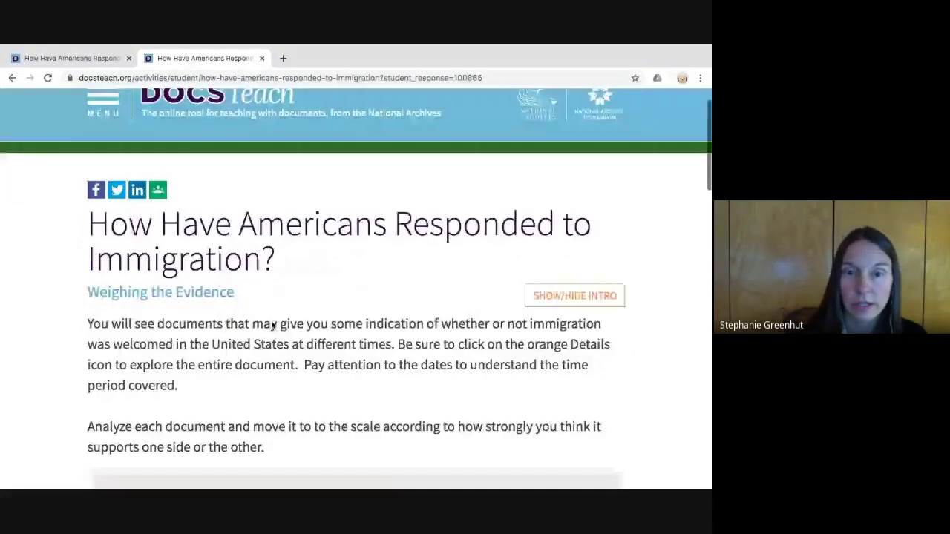
scroll(260, 325, down, 4)
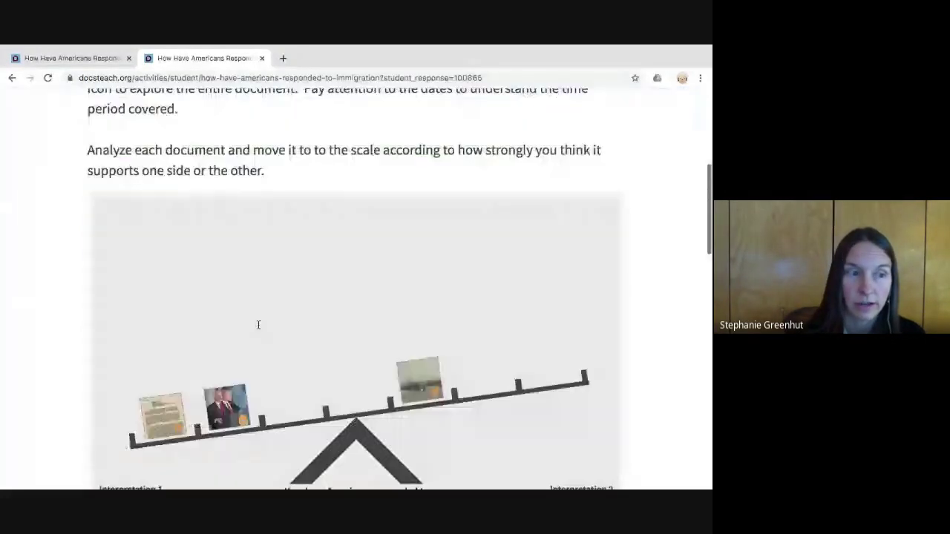
scroll(258, 325, down, 5)
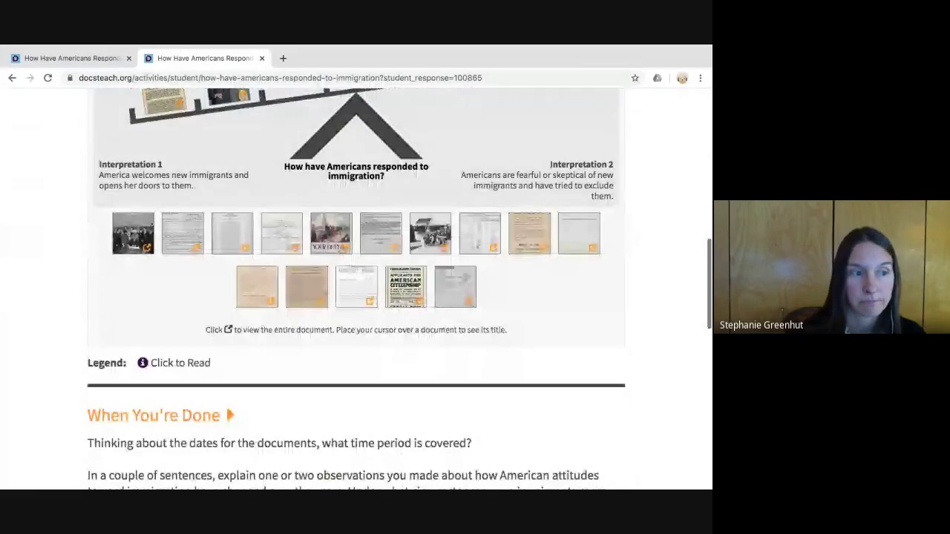
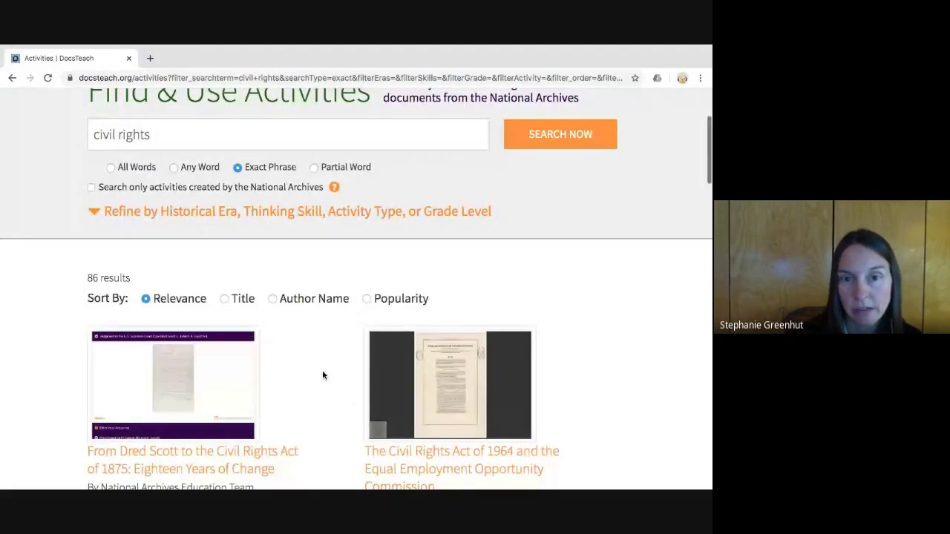
- Bookmark 'The Civil Rights Act of 1964 and the Equal Employment Opportunity Commission' into Default Classroom
scroll(323, 375, down, 2)
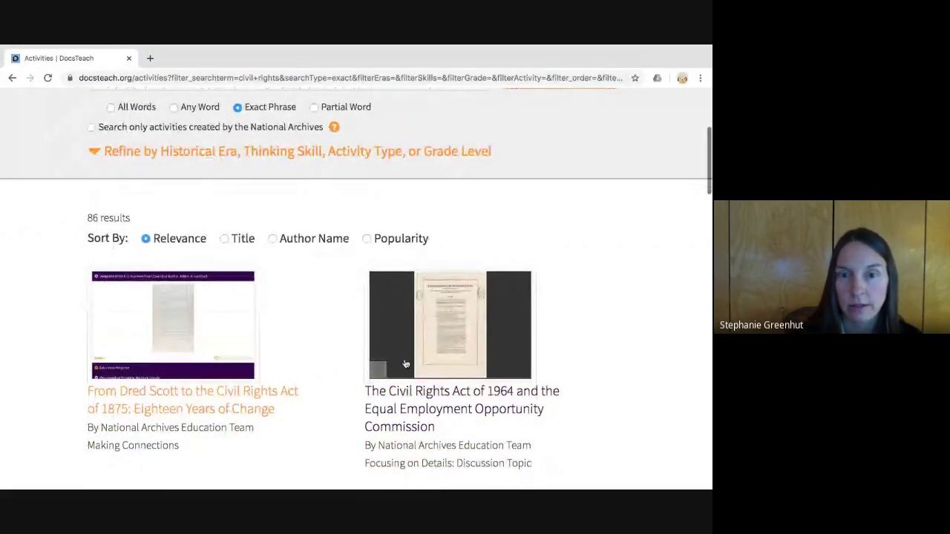
click(406, 364)
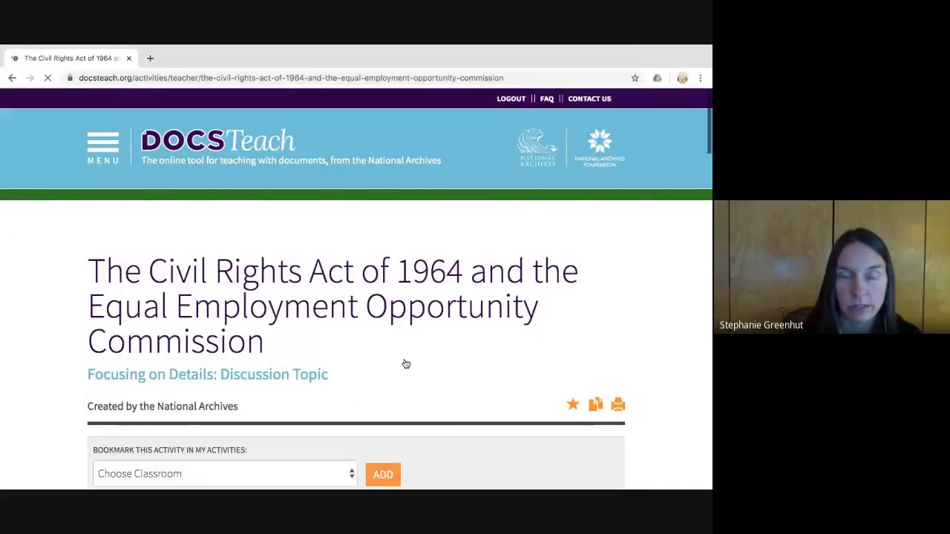
scroll(397, 360, down, 3)
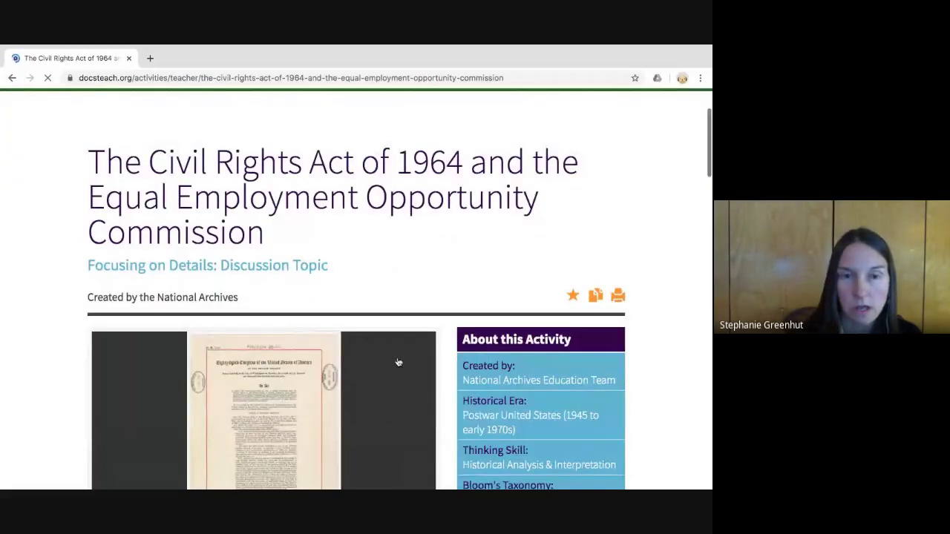
scroll(403, 362, down, 1)
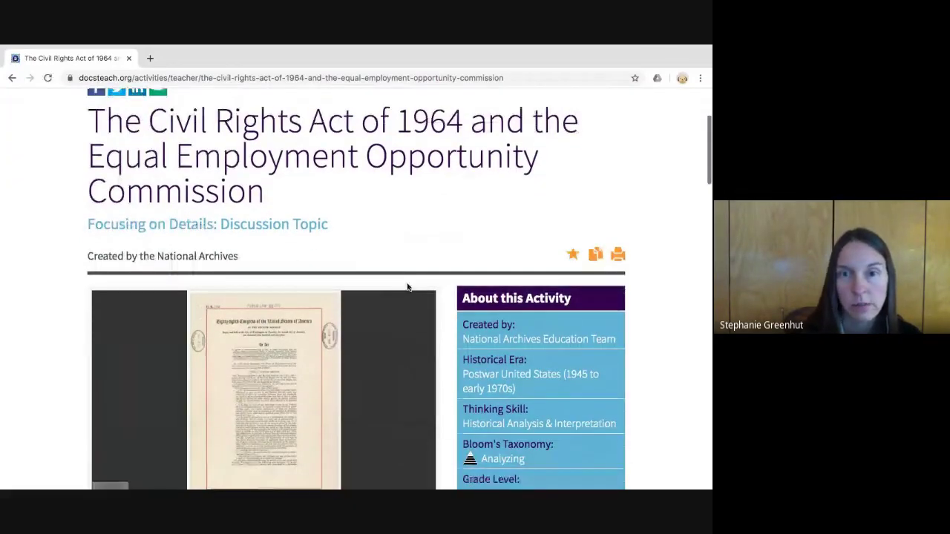
click(573, 279)
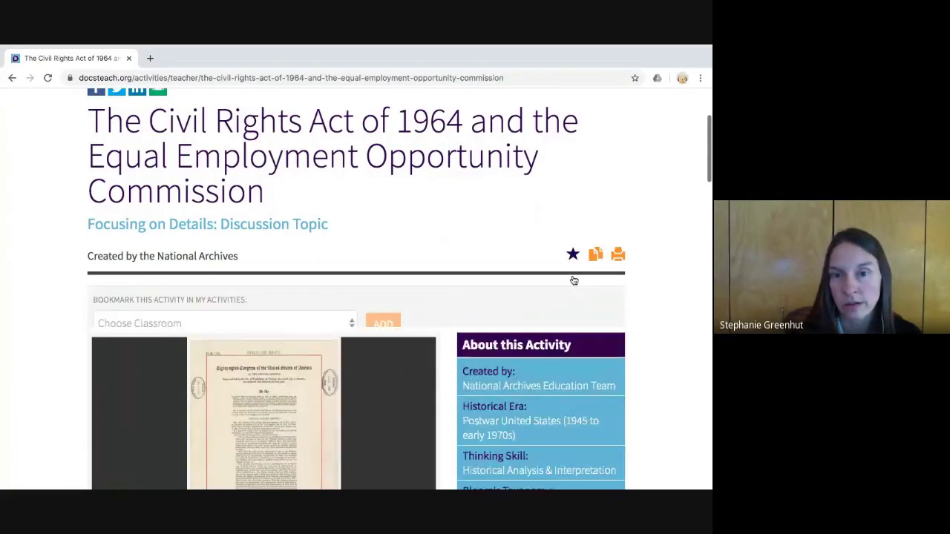
scroll(497, 291, down, 1)
scroll(497, 292, down, 1)
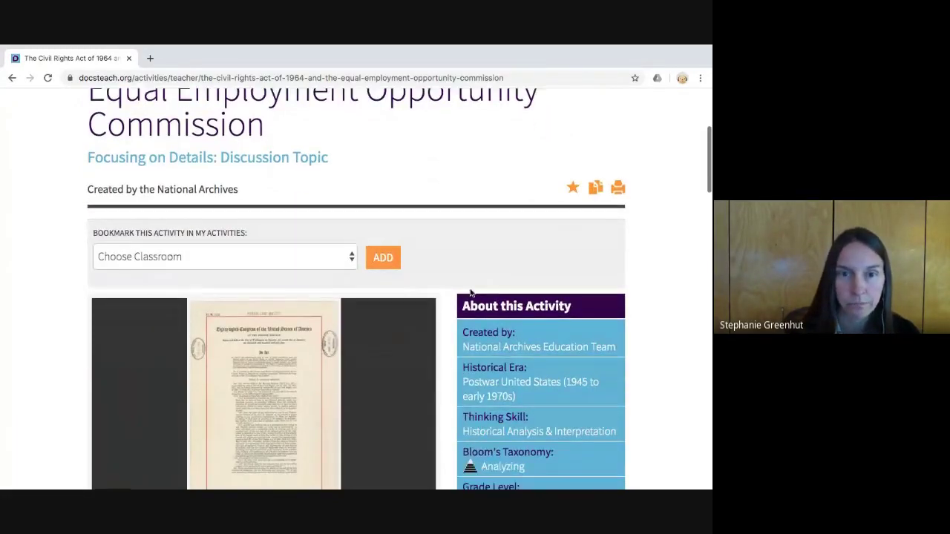
click(346, 298)
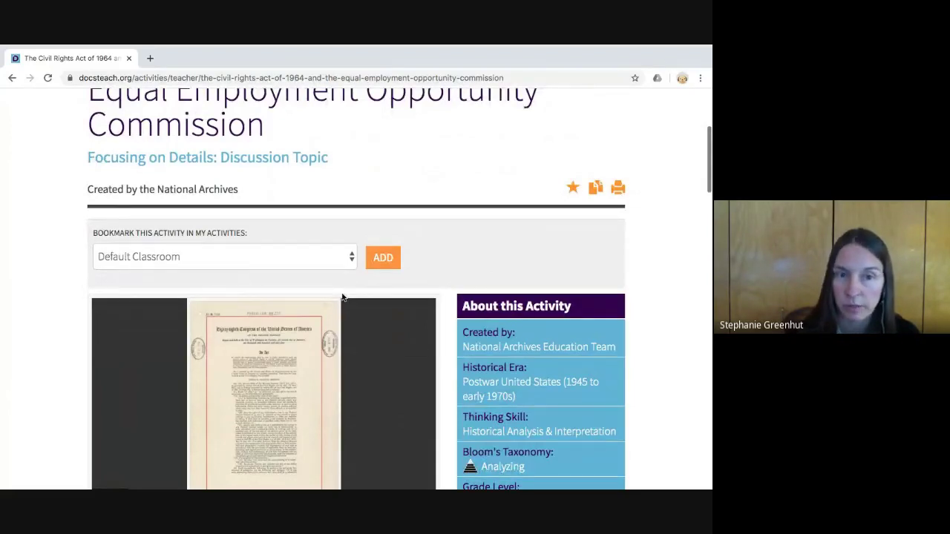
click(387, 282)
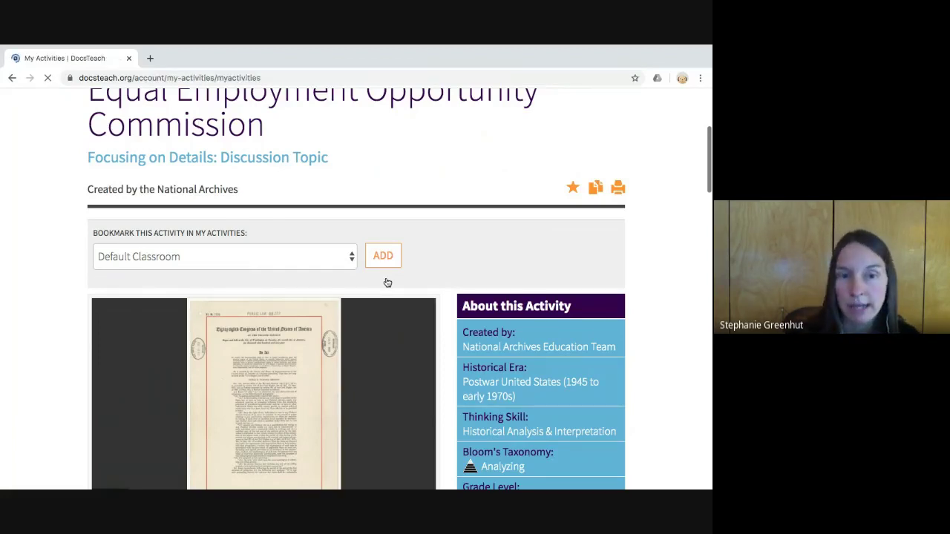
- Create a new folder named 'Civil Rights' in My Activities
scroll(382, 289, down, 3)
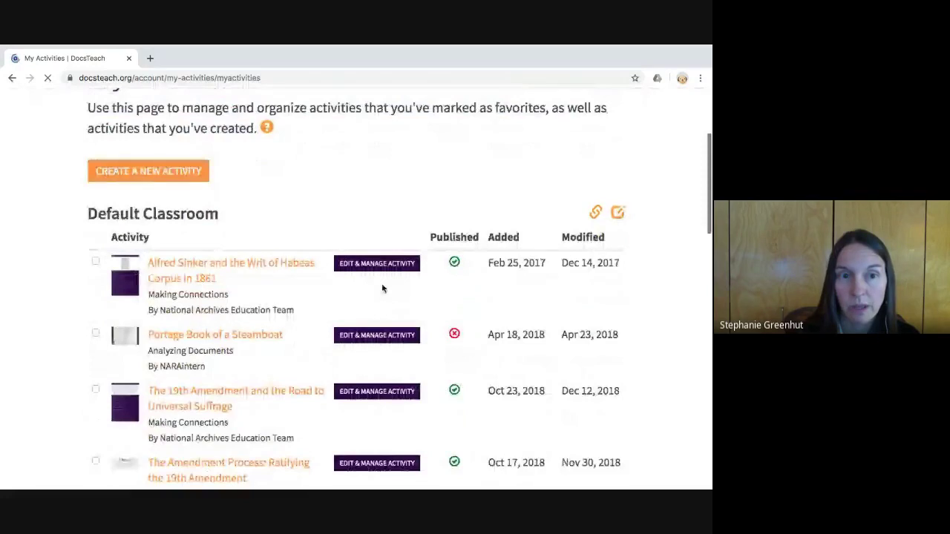
scroll(381, 289, down, 2)
scroll(256, 371, down, 1)
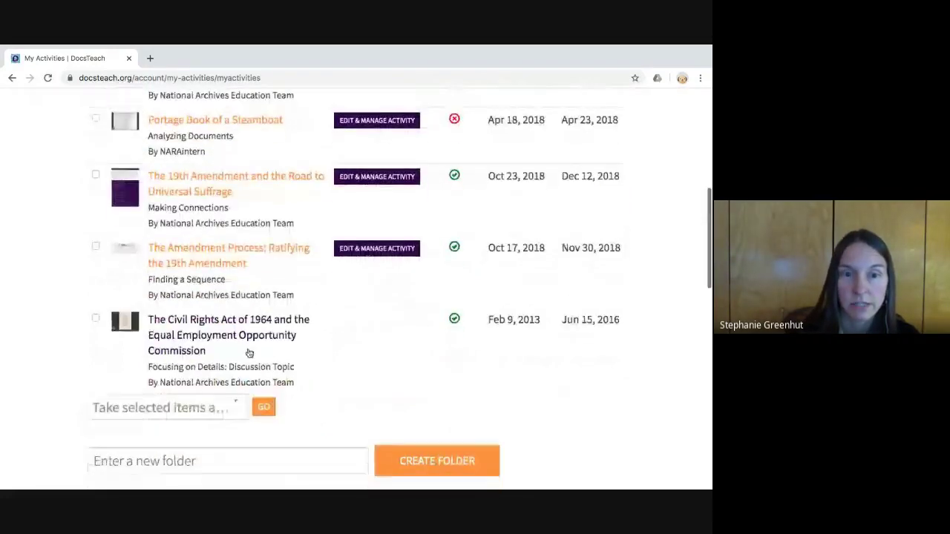
scroll(311, 375, down, 1)
click(192, 401)
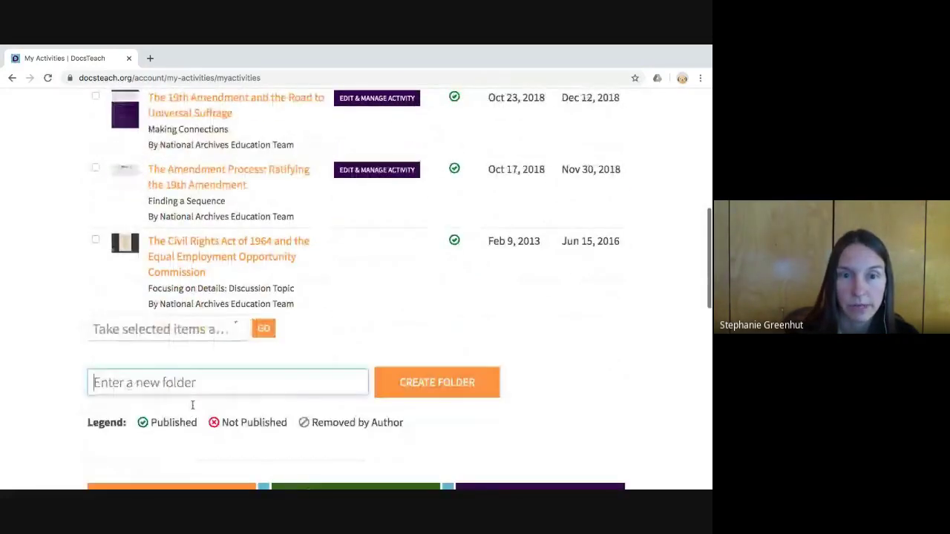
text(Civil Rights)
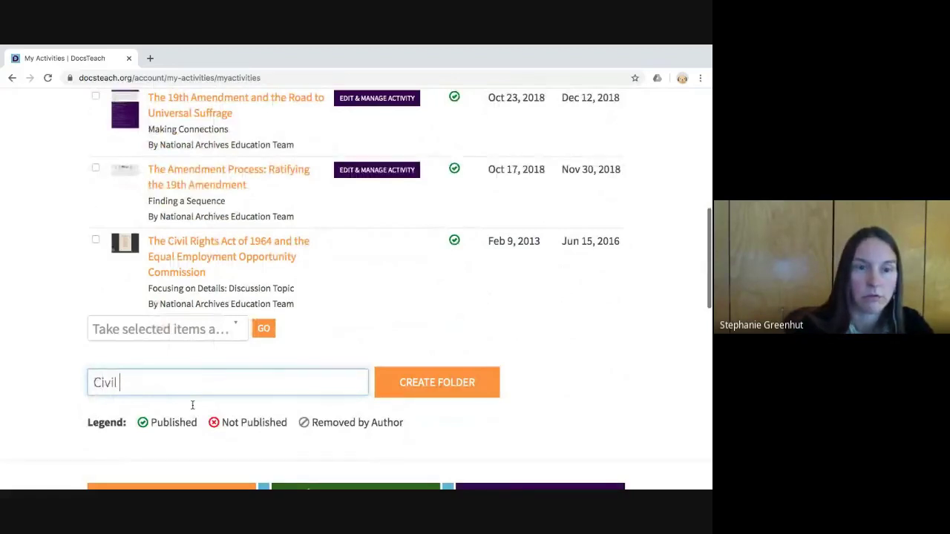
click(411, 396)
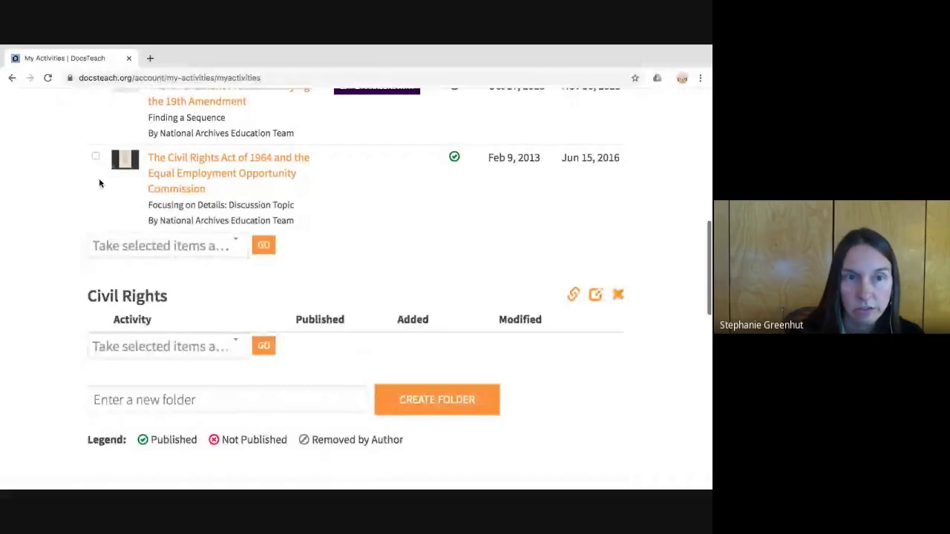
- Move the Civil Rights Act of 1964 activity into the Civil Rights folder
click(95, 156)
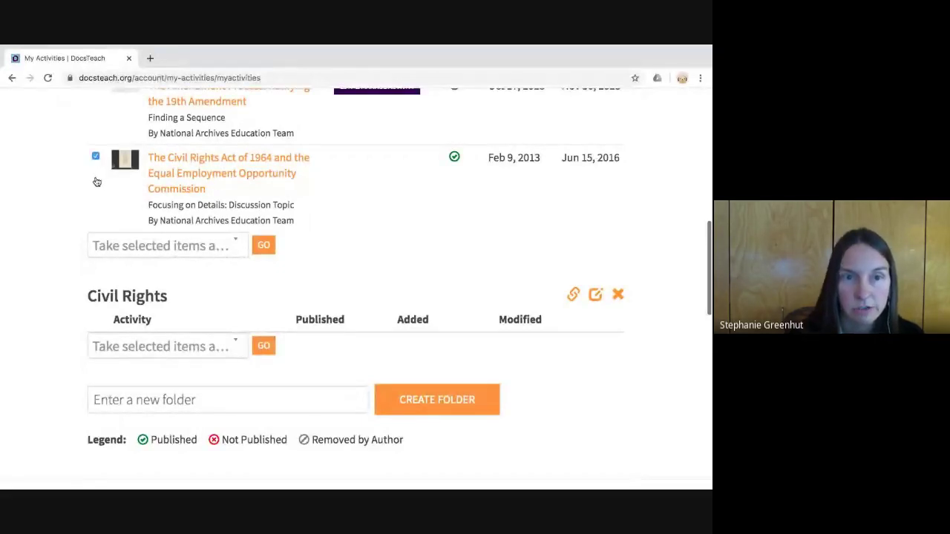
click(159, 245)
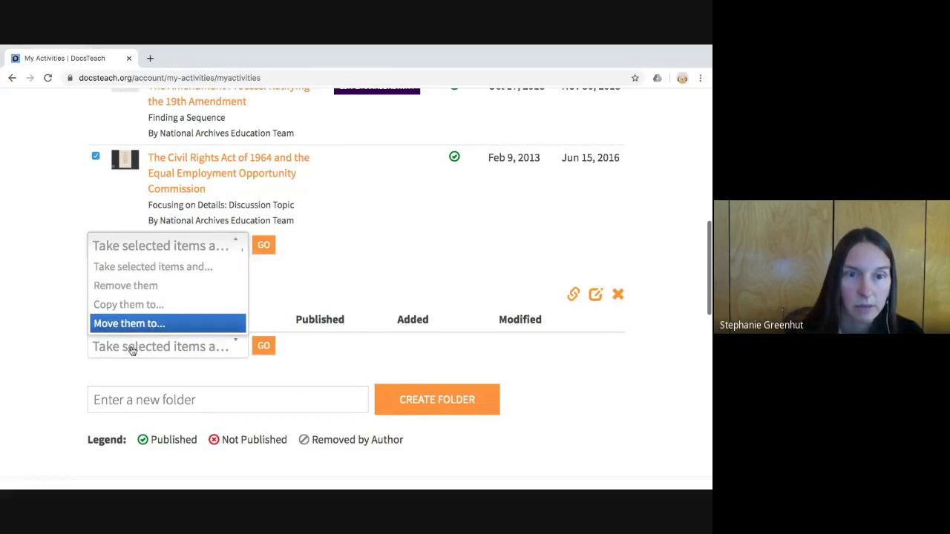
click(132, 325)
click(301, 249)
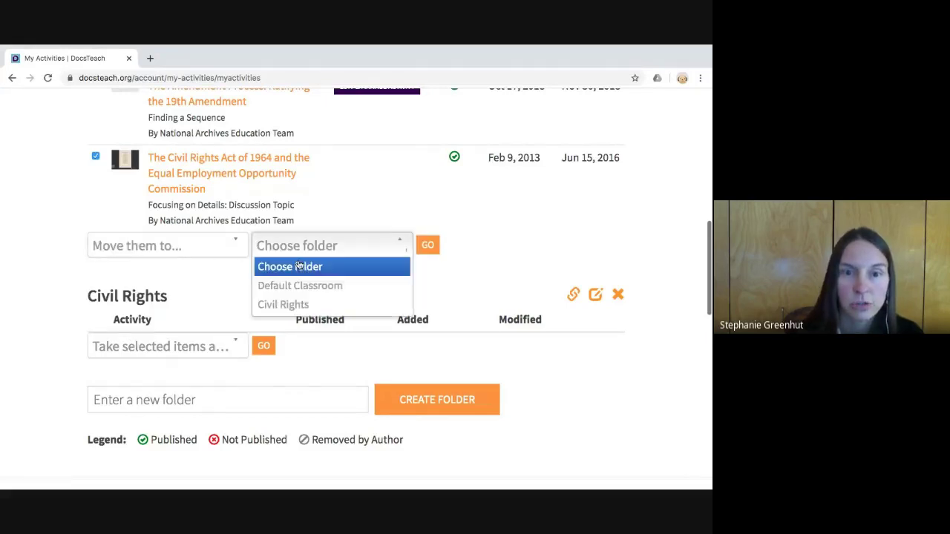
click(301, 303)
click(428, 245)
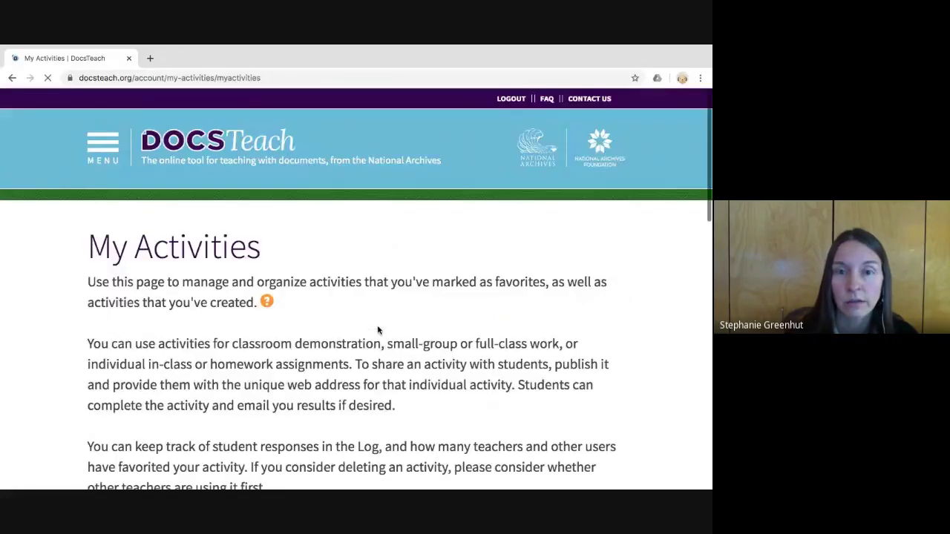
- Go back to the Find & Use Activities search page from the site menu
scroll(378, 330, down, 3)
scroll(377, 330, down, 10)
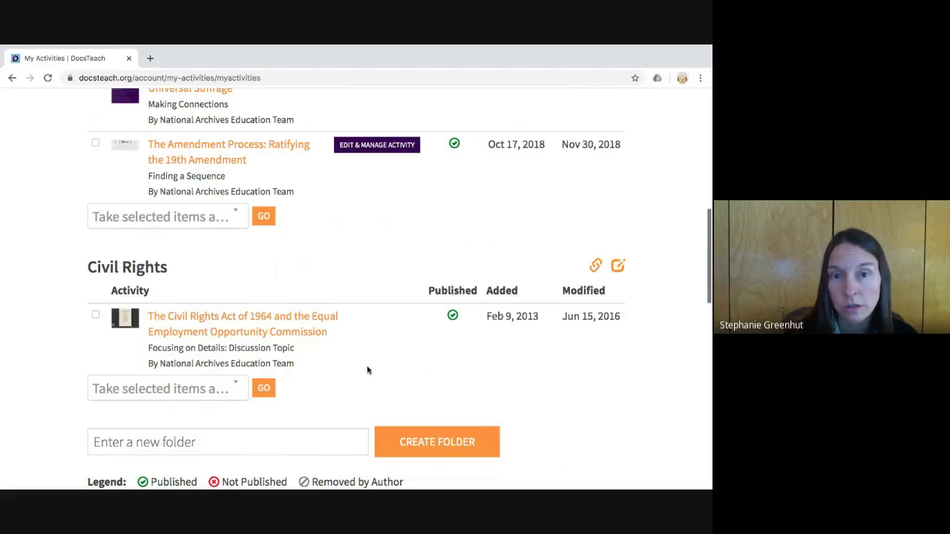
scroll(367, 370, up, 1)
scroll(365, 367, up, 3)
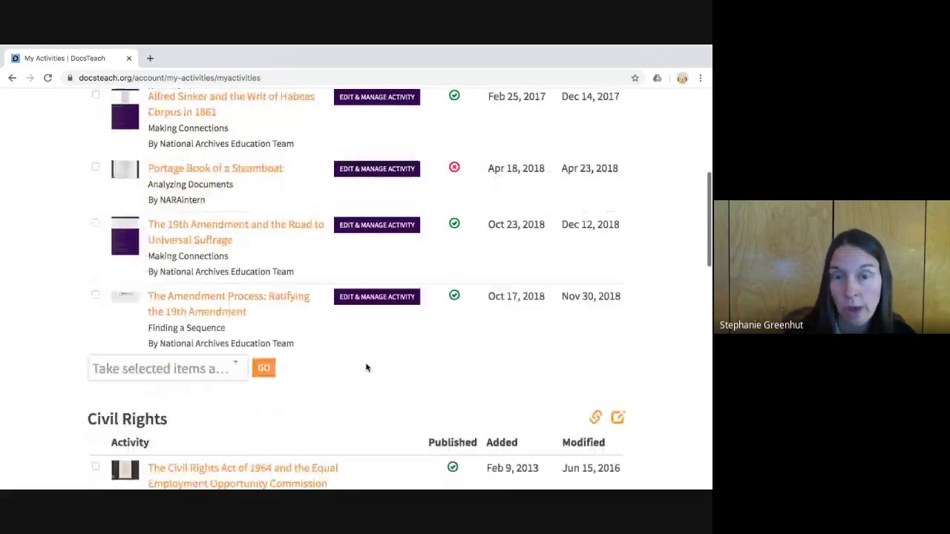
scroll(365, 368, up, 4)
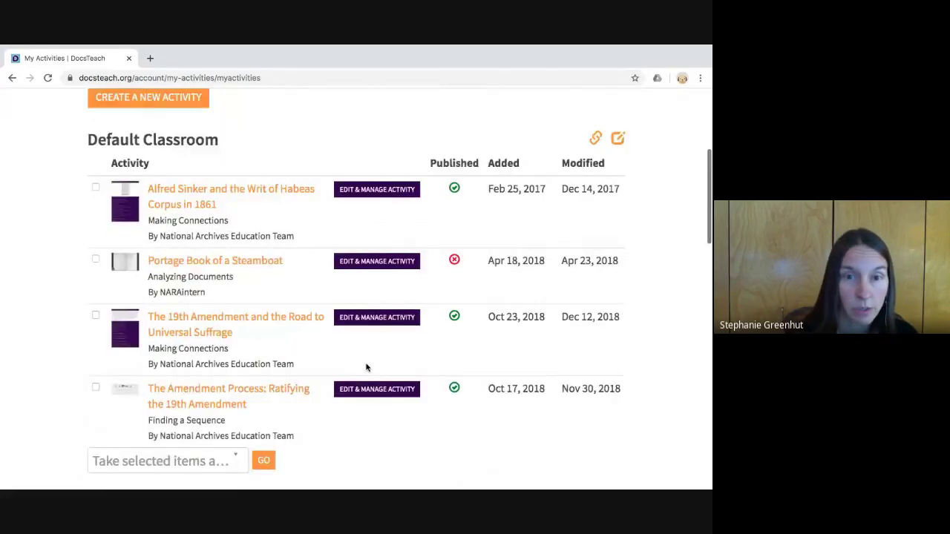
scroll(366, 367, down, 6)
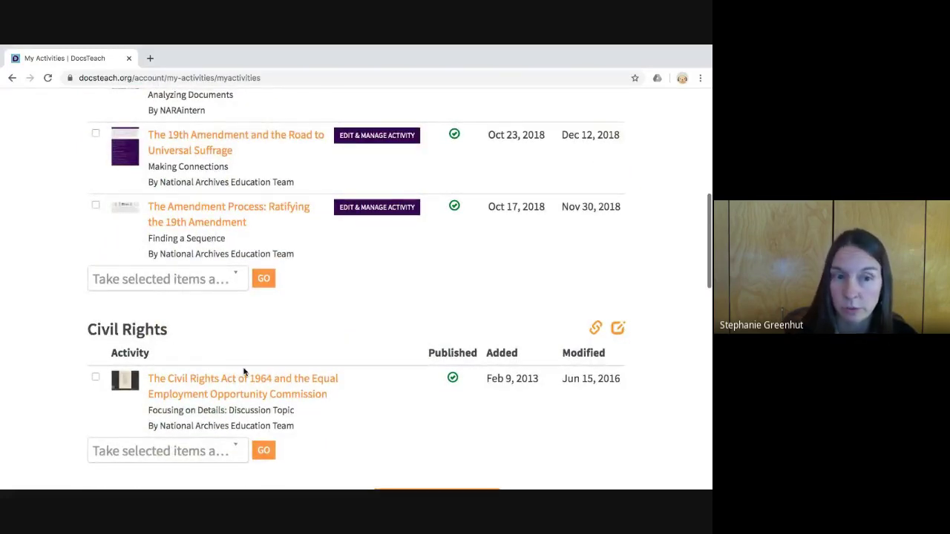
scroll(244, 371, down, 2)
scroll(279, 354, up, 8)
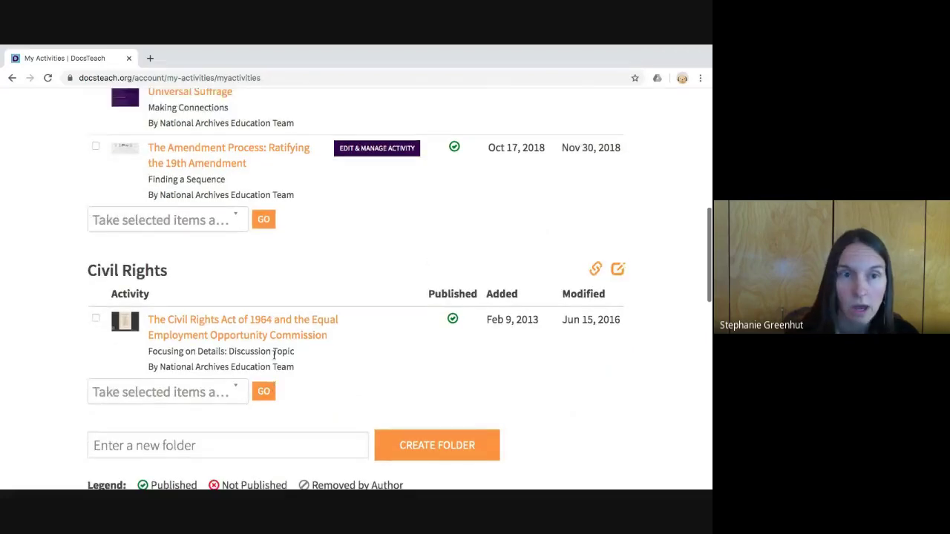
scroll(273, 355, up, 3)
click(102, 149)
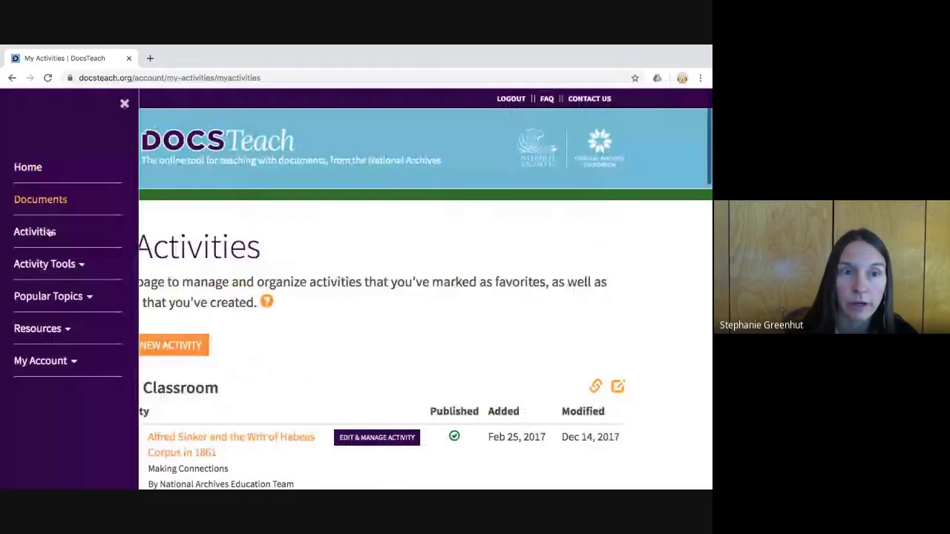
click(37, 257)
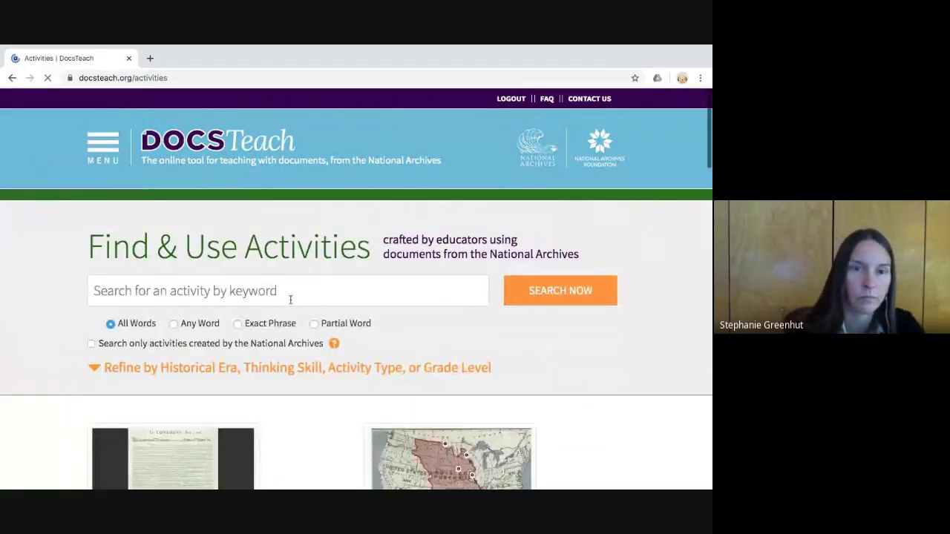
- Search activities for the exact phrase 'civil rights'
click(286, 306)
text(civil )
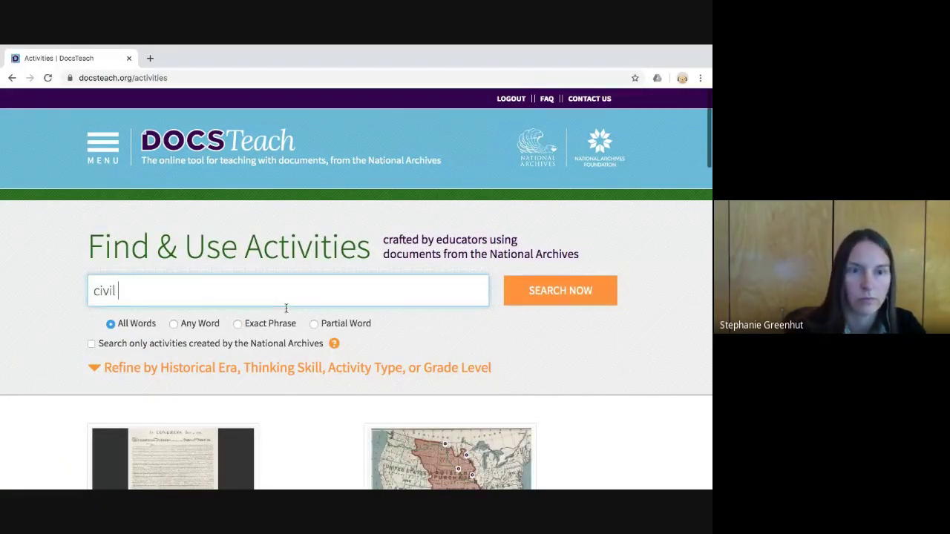
text(rights)
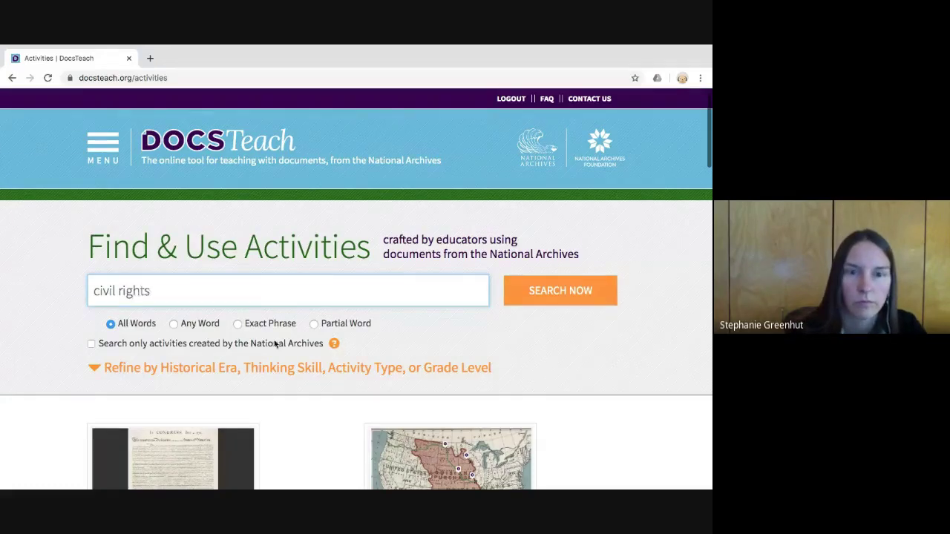
click(276, 341)
click(237, 323)
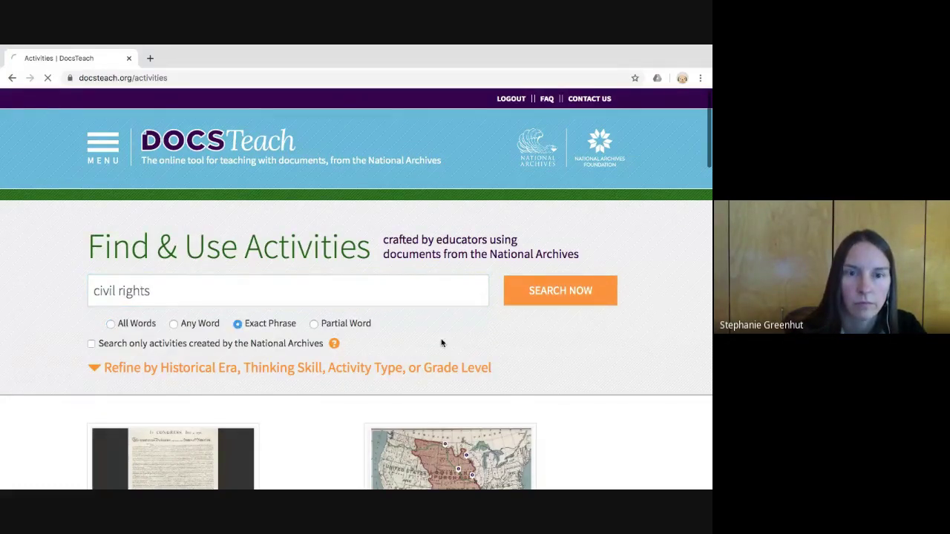
click(521, 302)
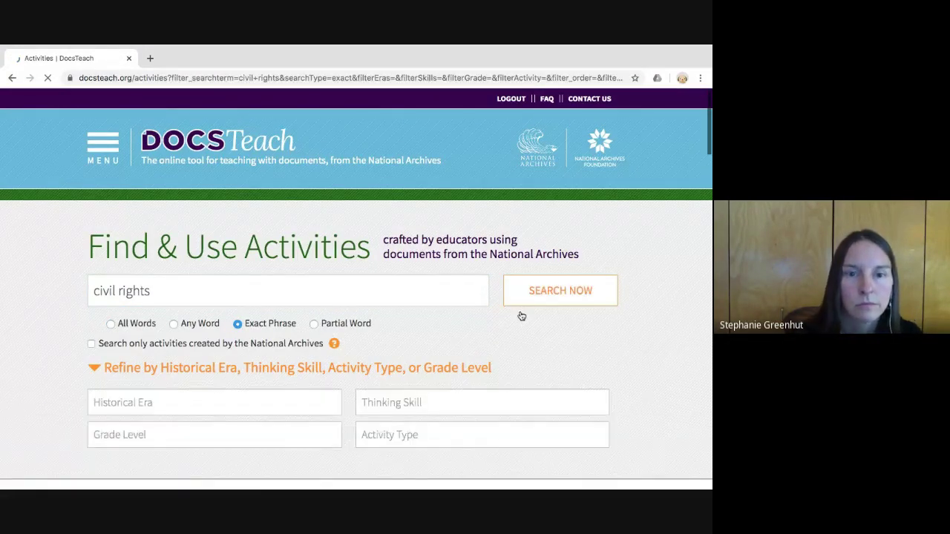
- Open The Impact of Bloody Sunday in Selma from the search results
scroll(310, 348, down, 10)
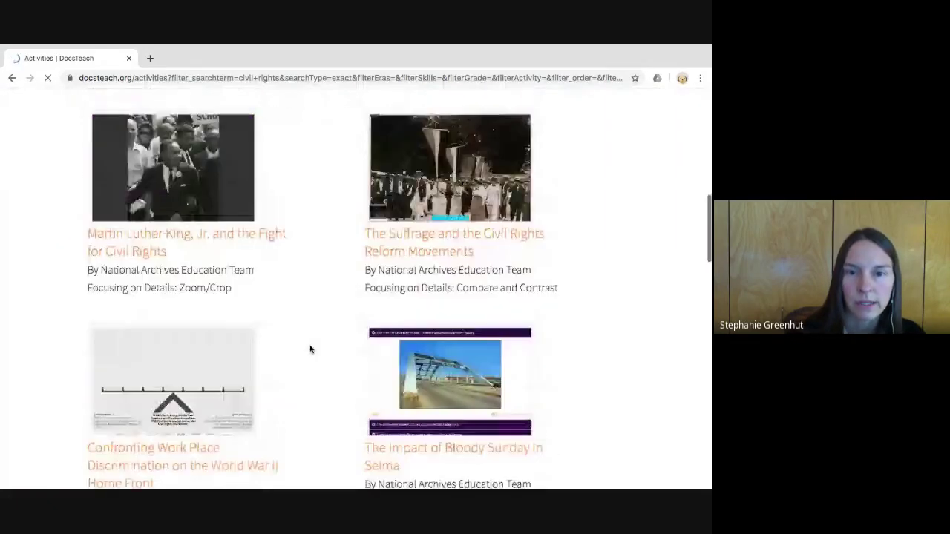
scroll(310, 348, down, 1)
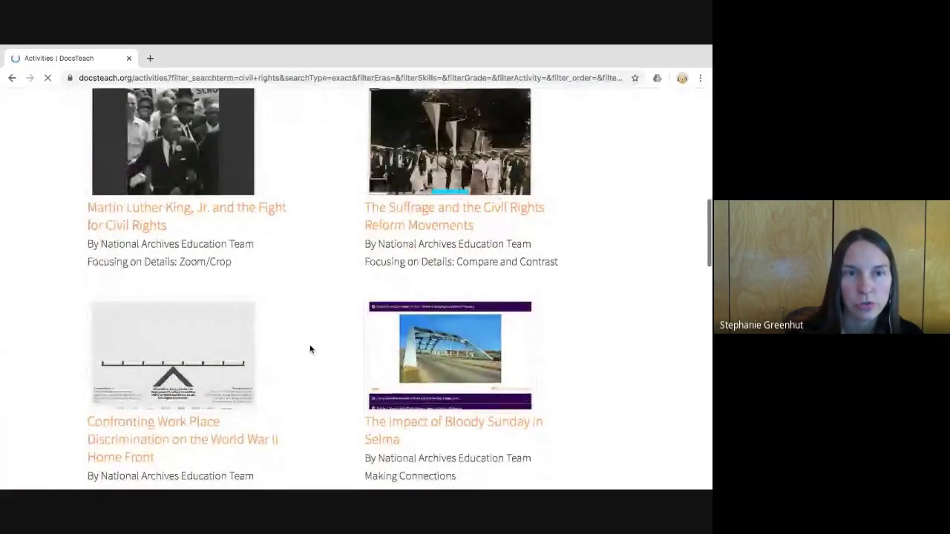
click(443, 369)
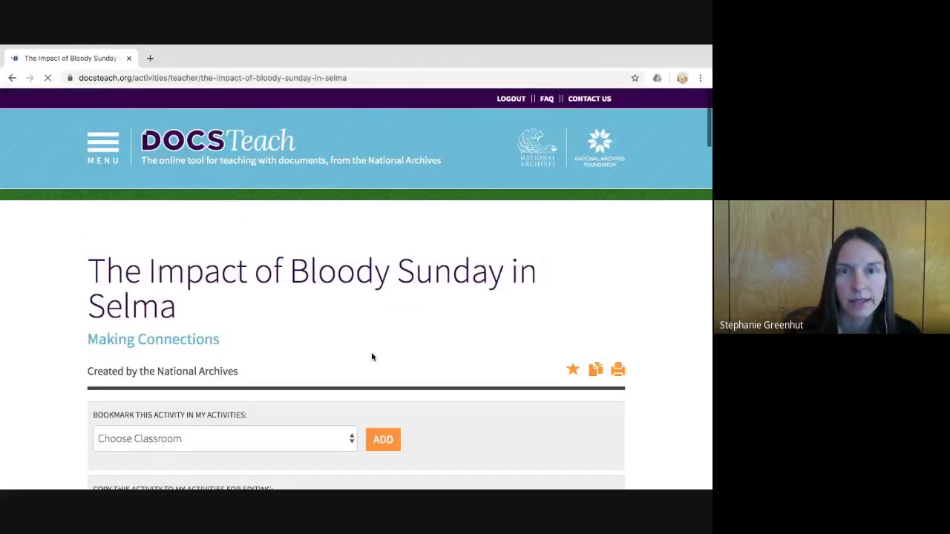
- Add the Bloody Sunday in Selma activity to the Civil Rights classroom
scroll(371, 356, down, 3)
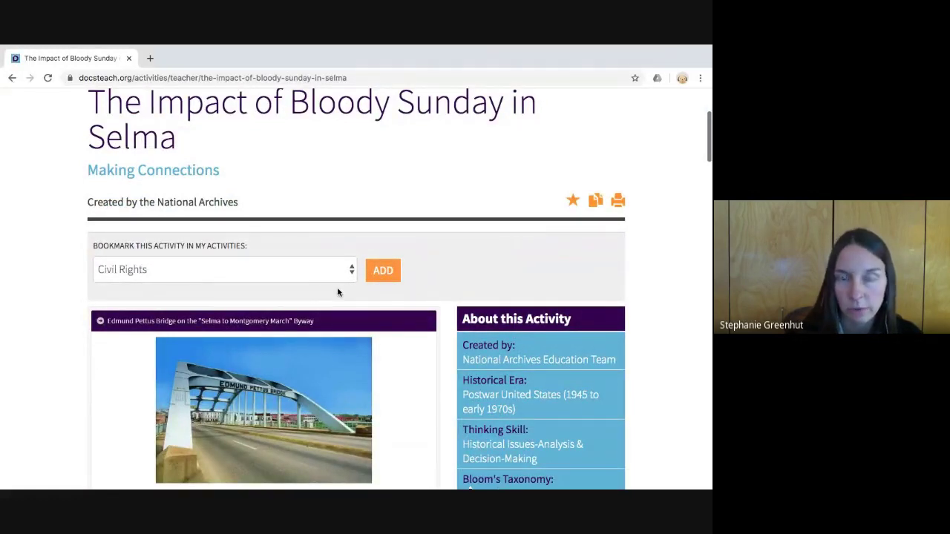
click(381, 289)
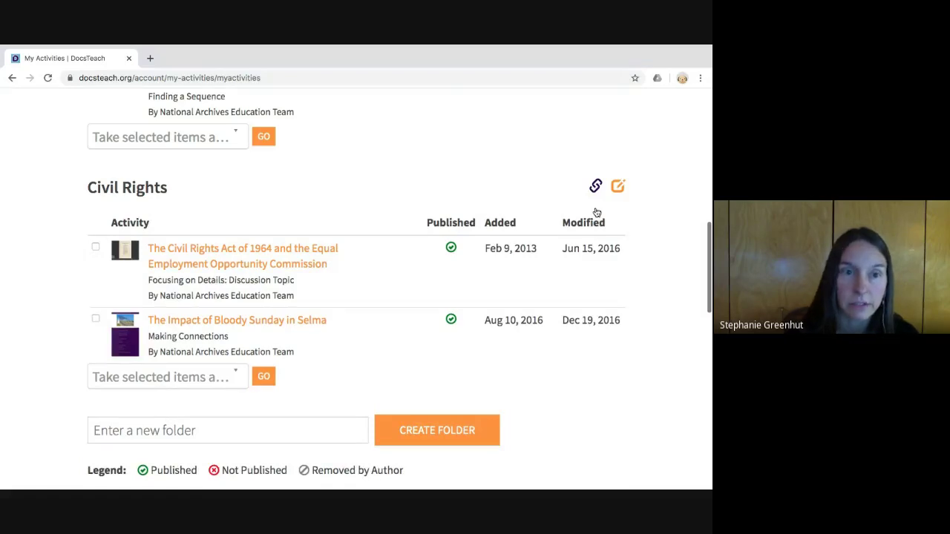
scroll(596, 213, down, 2)
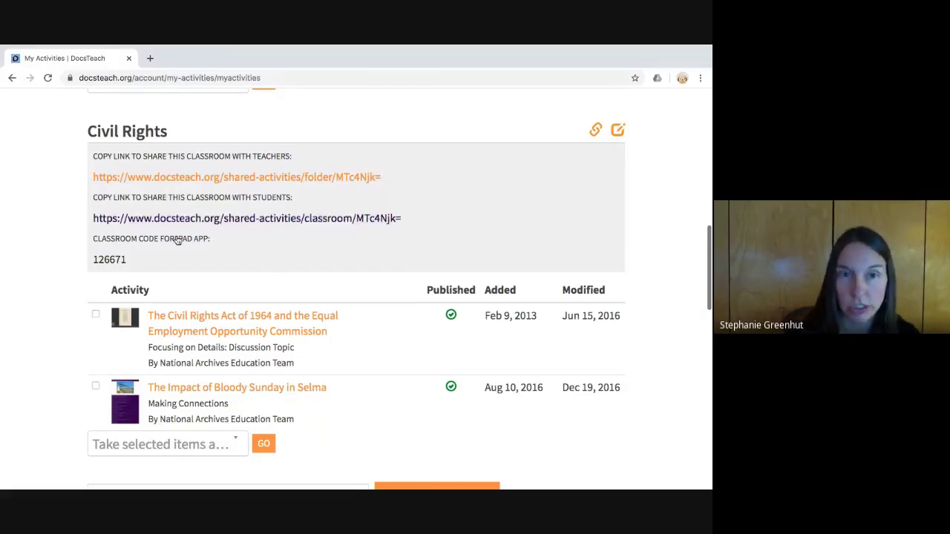
- Select the Civil Rights classroom's student share URL and open it in a new tab
drag(92, 195, 406, 238)
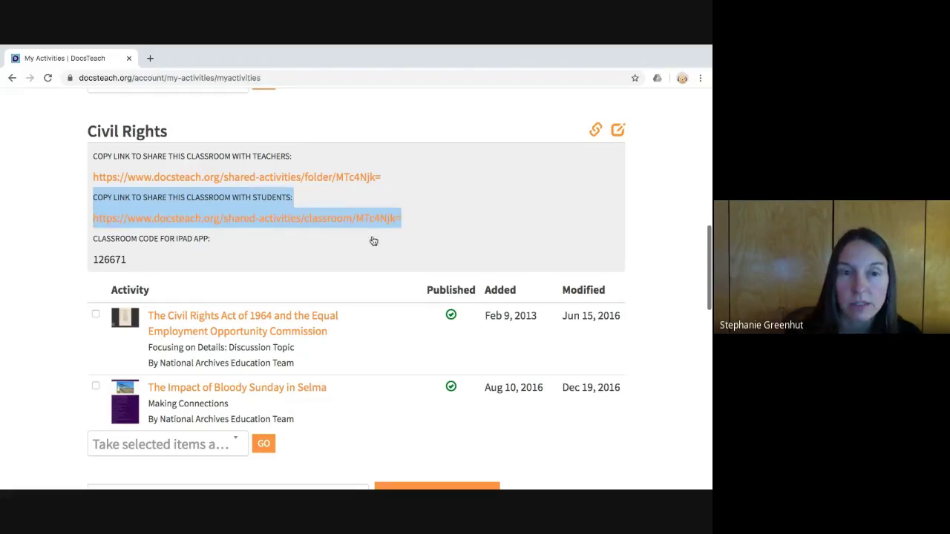
click(226, 222)
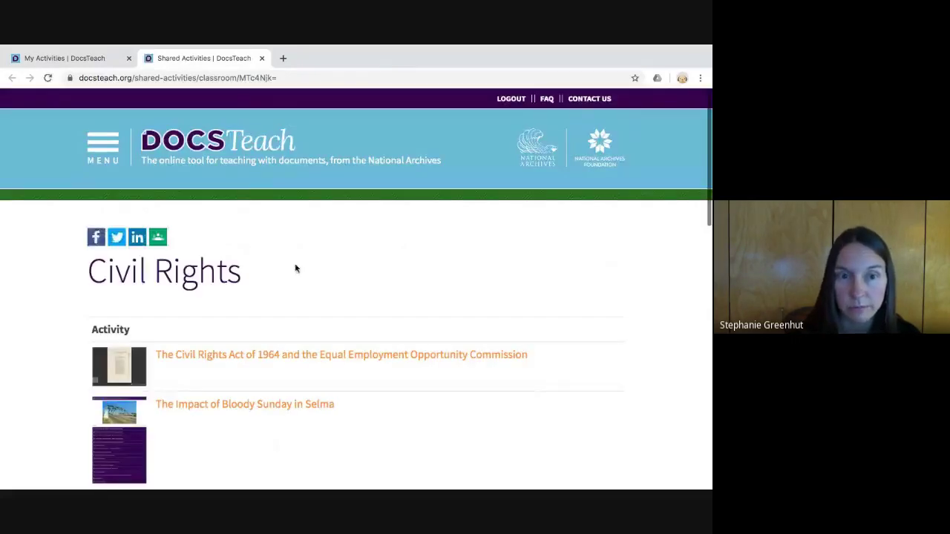
- Review the shared Civil Rights page listing both activities, highlighting its web address
scroll(295, 267, down, 2)
scroll(295, 268, up, 1)
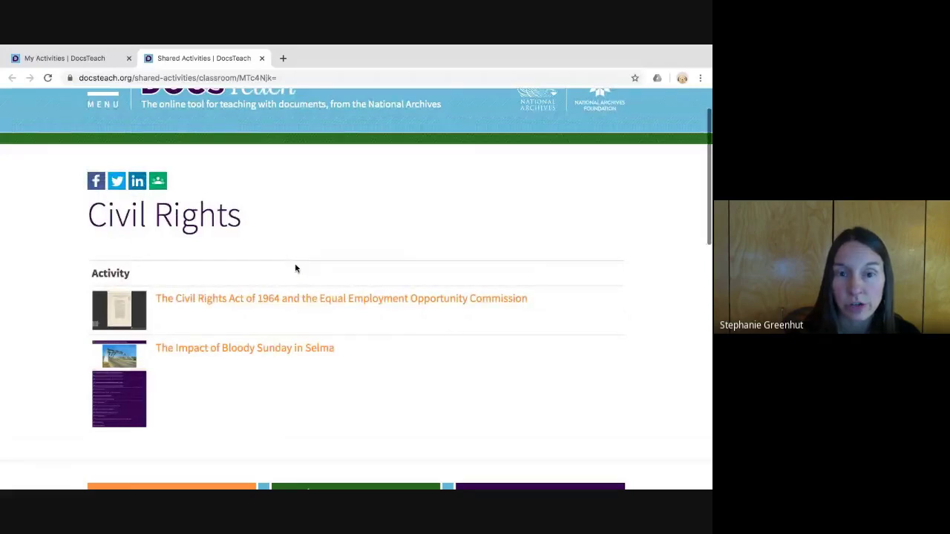
scroll(295, 269, up, 1)
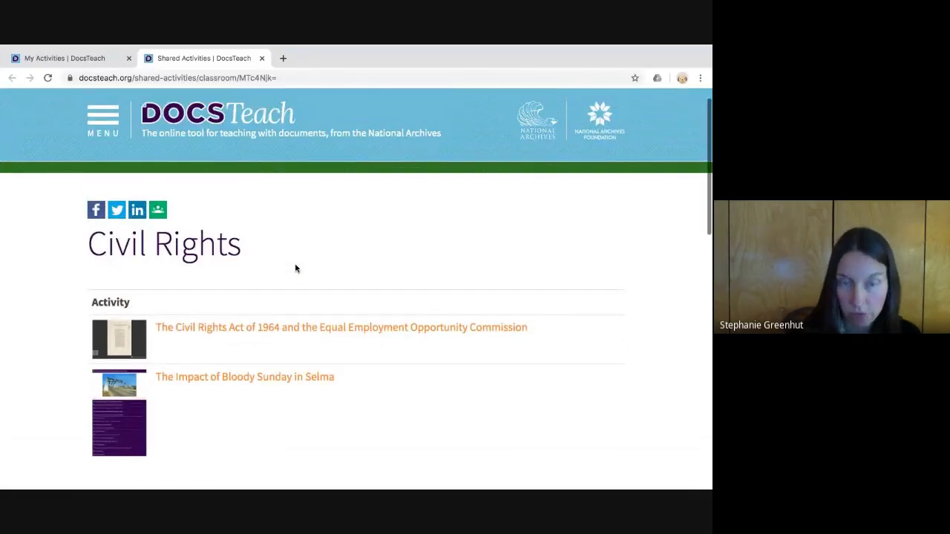
click(210, 78)
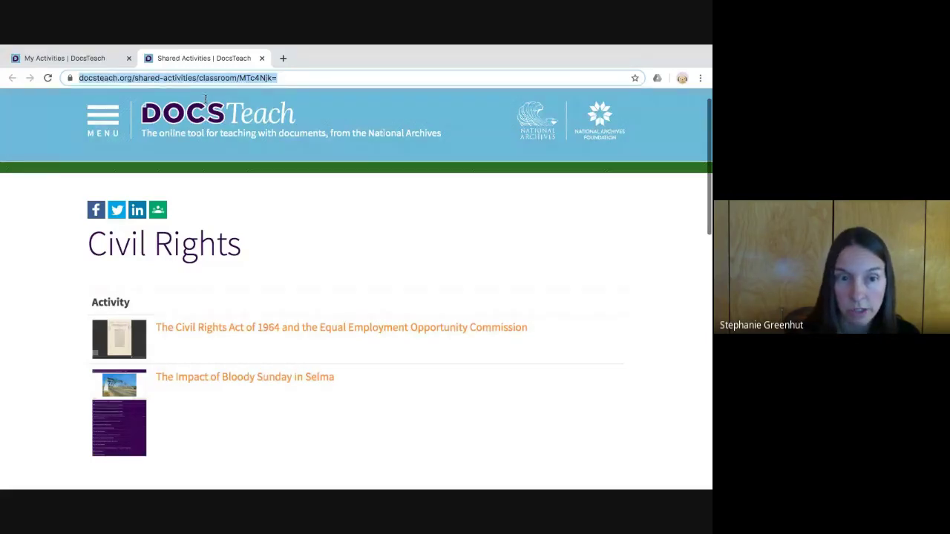
click(296, 288)
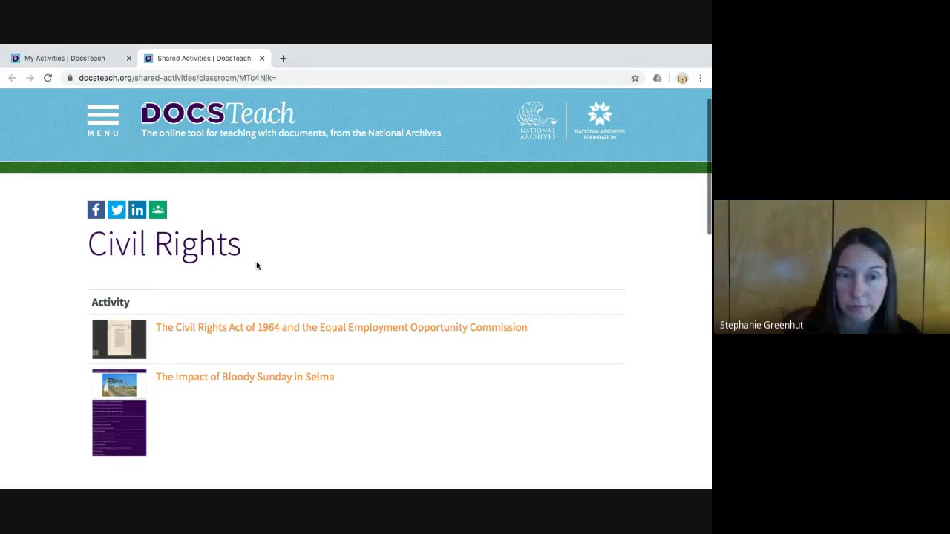
scroll(257, 266, down, 1)
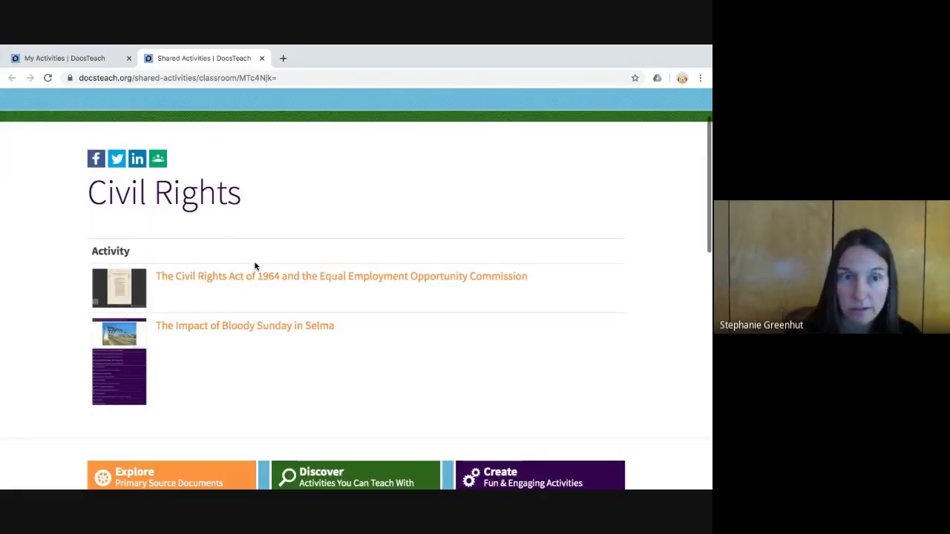
scroll(228, 313, down, 1)
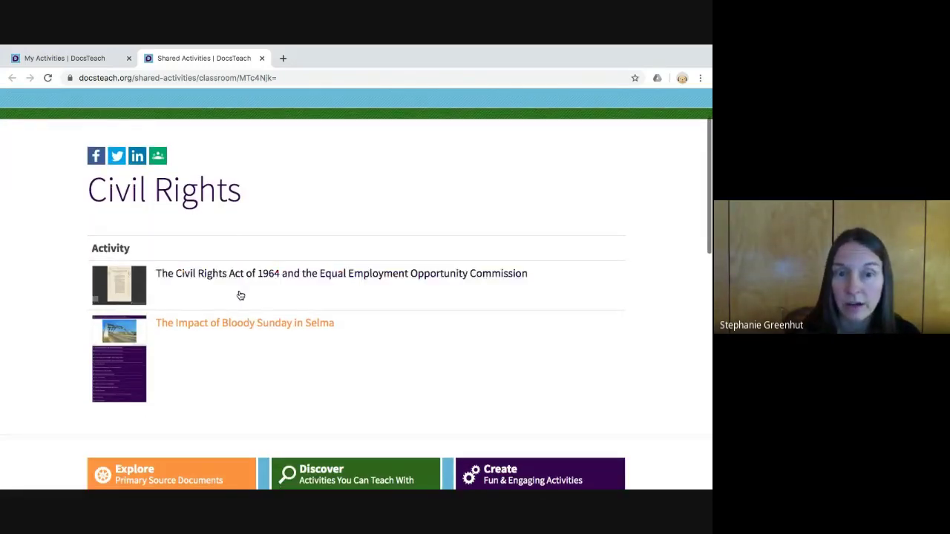
- Preview Bloody Sunday in Selma as a student, expand When You're Done, then close the tab
click(261, 351)
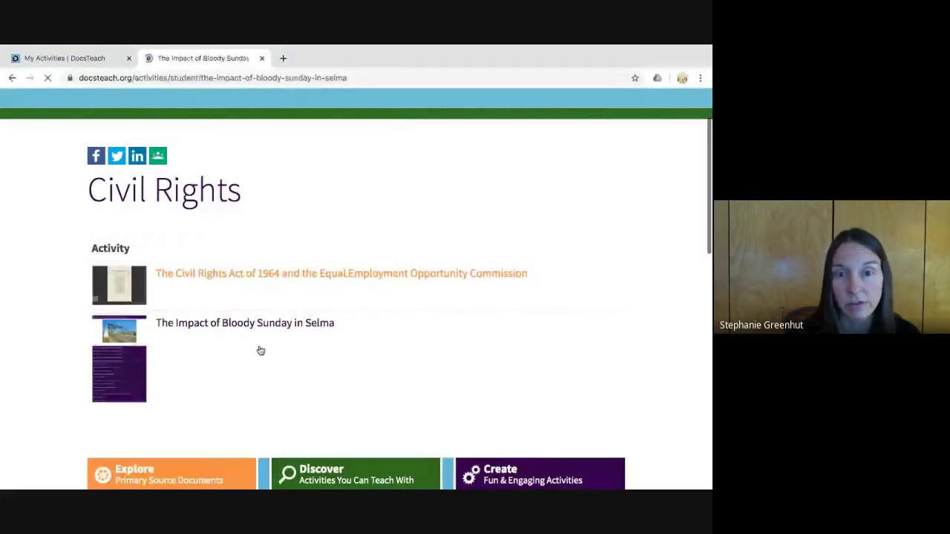
scroll(262, 350, down, 2)
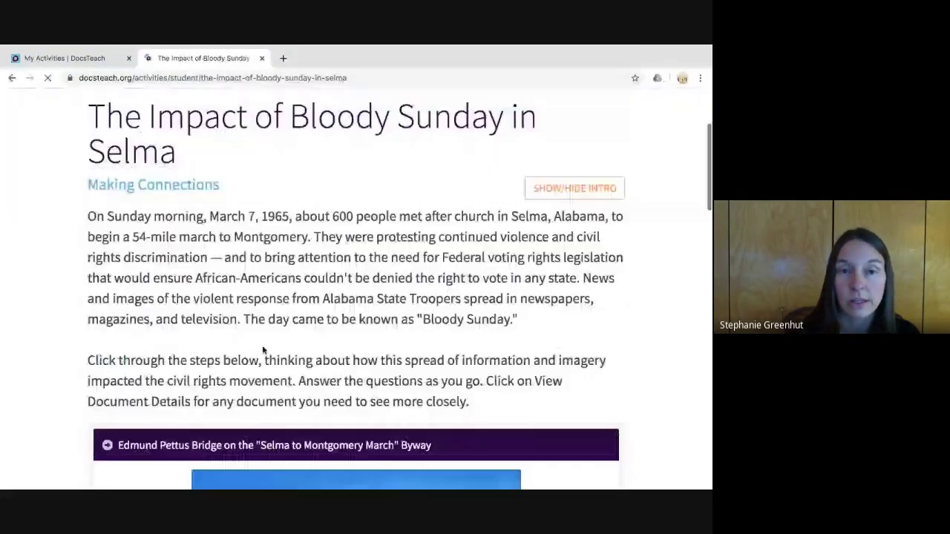
scroll(262, 349, down, 10)
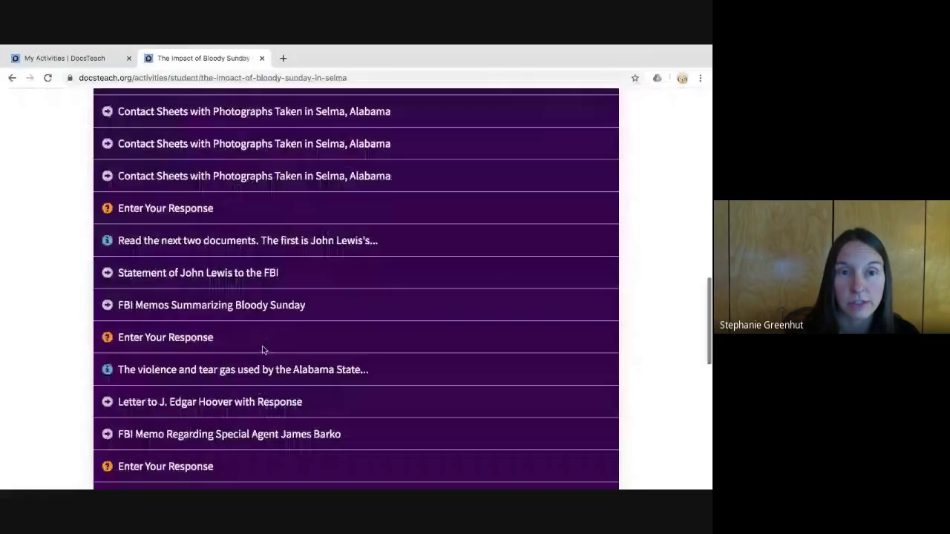
scroll(262, 349, down, 6)
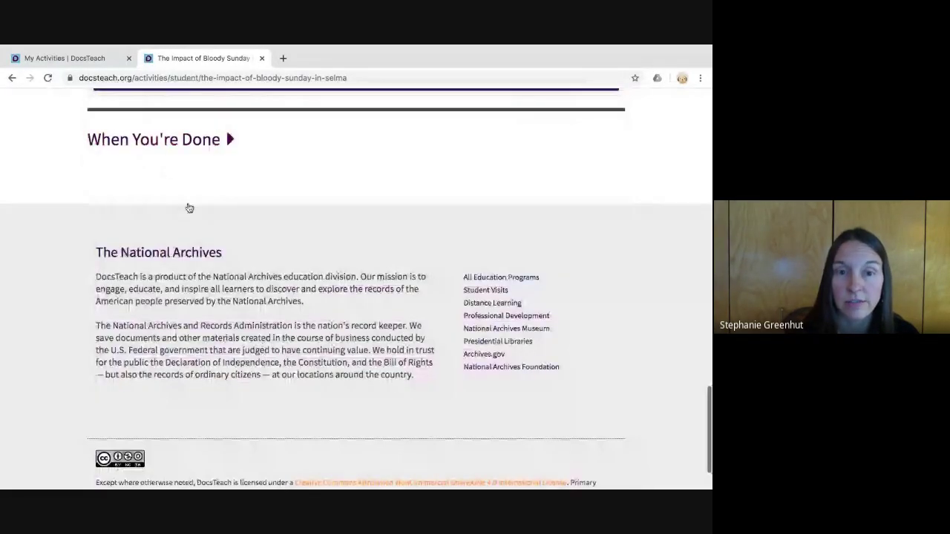
click(226, 130)
scroll(248, 271, down, 5)
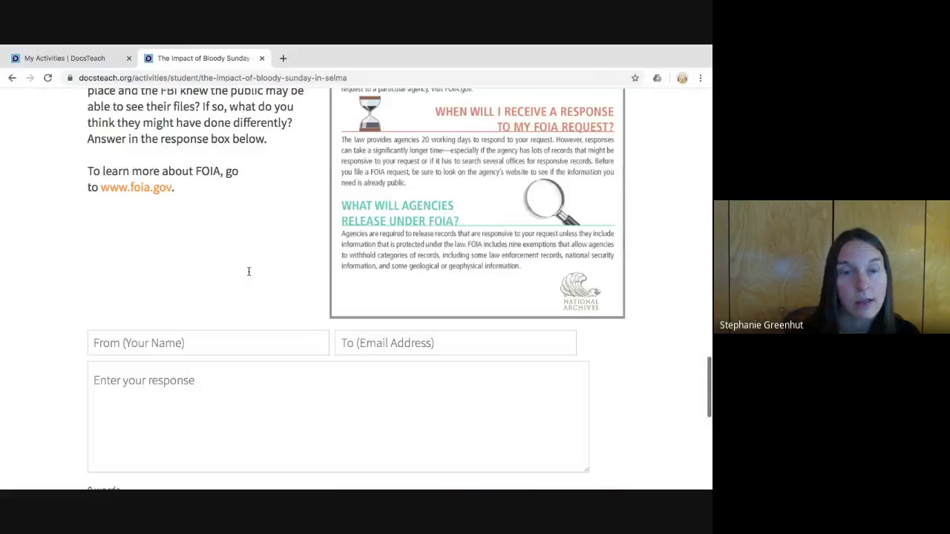
scroll(249, 271, up, 5)
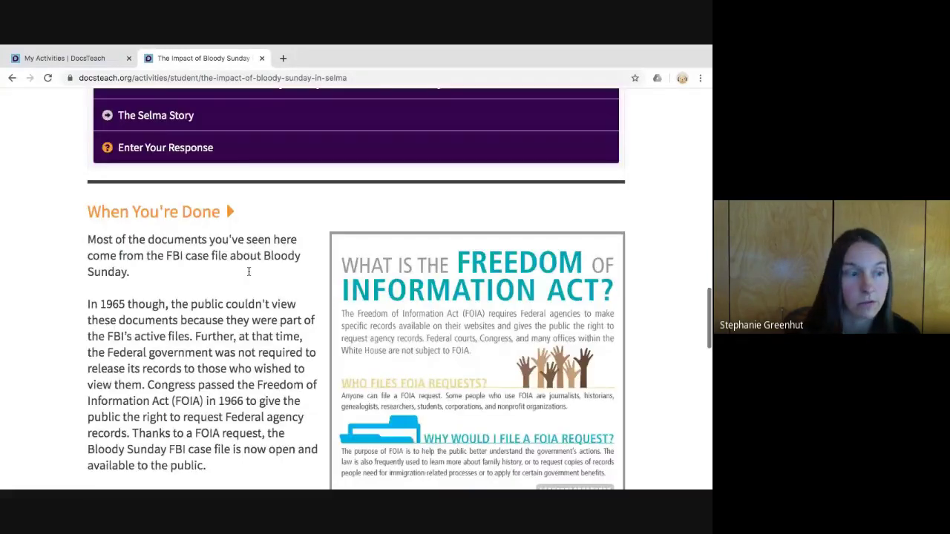
scroll(249, 271, up, 20)
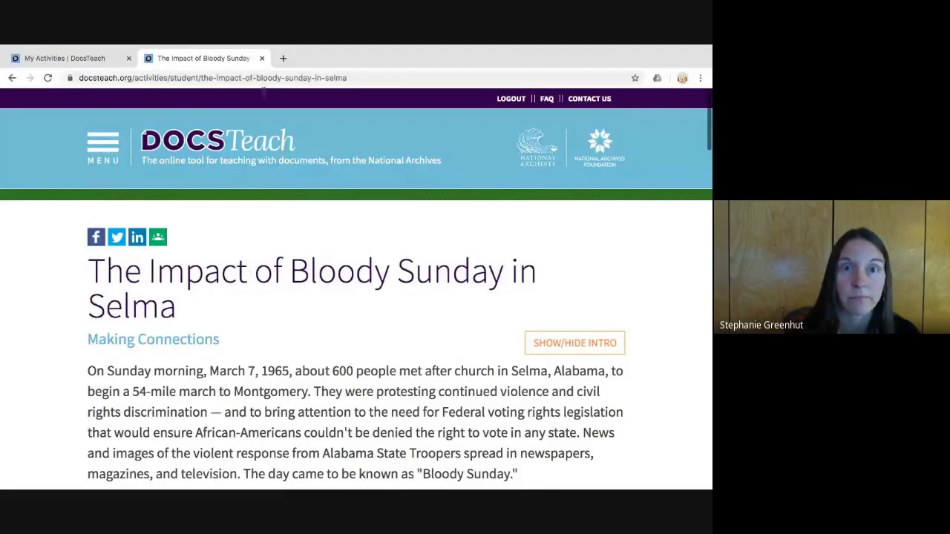
key(ctrl+w)
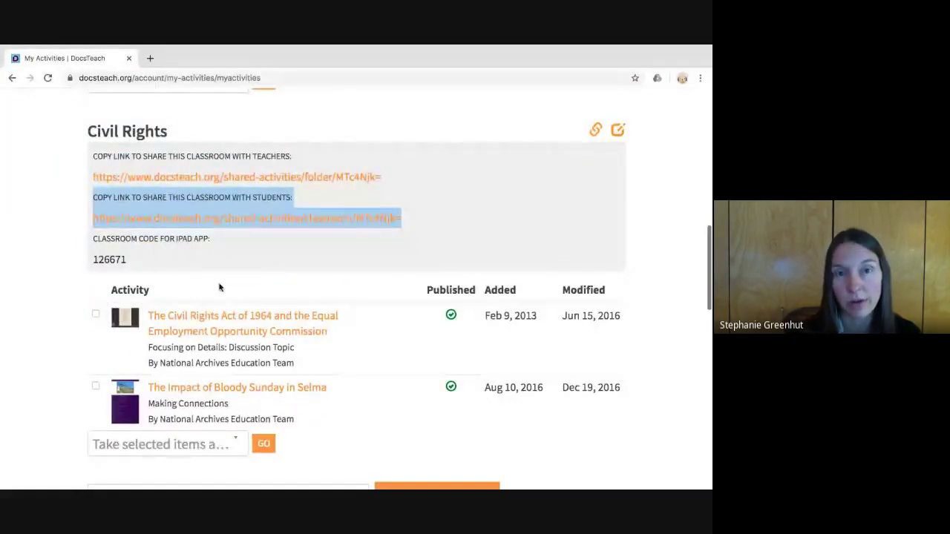
click(241, 281)
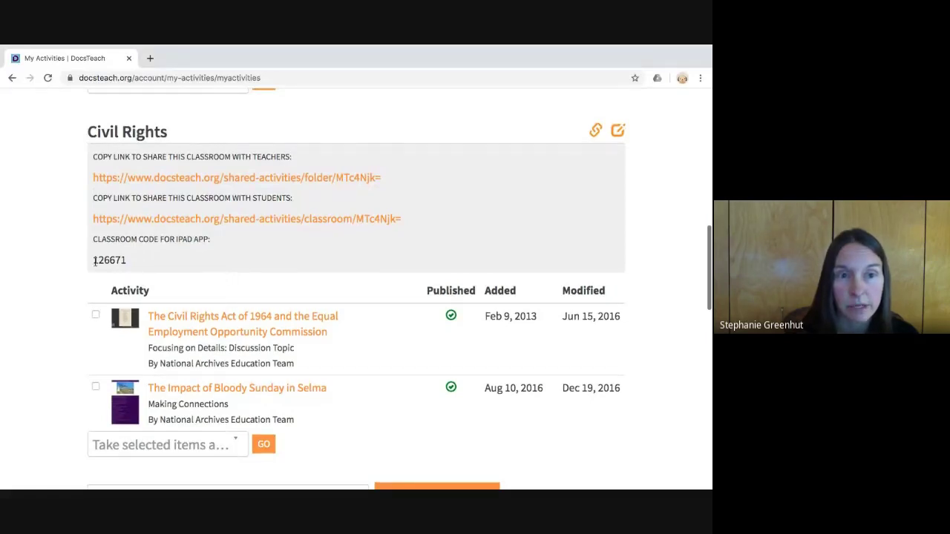
drag(94, 259, 121, 273)
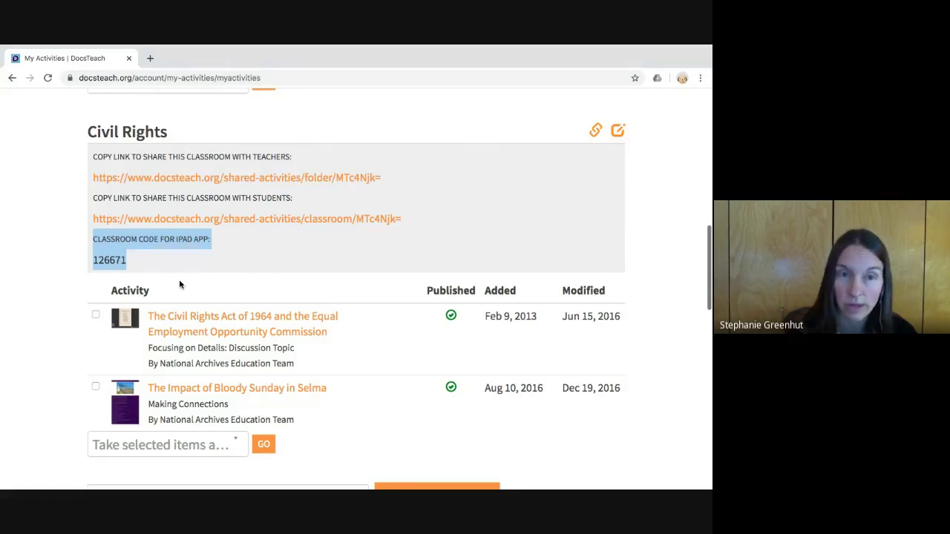
click(110, 282)
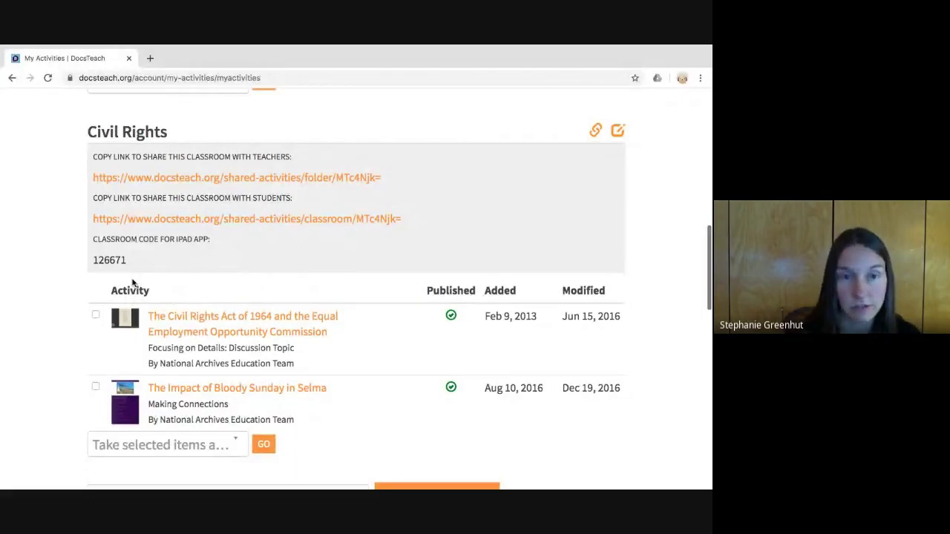
scroll(134, 282, up, 1)
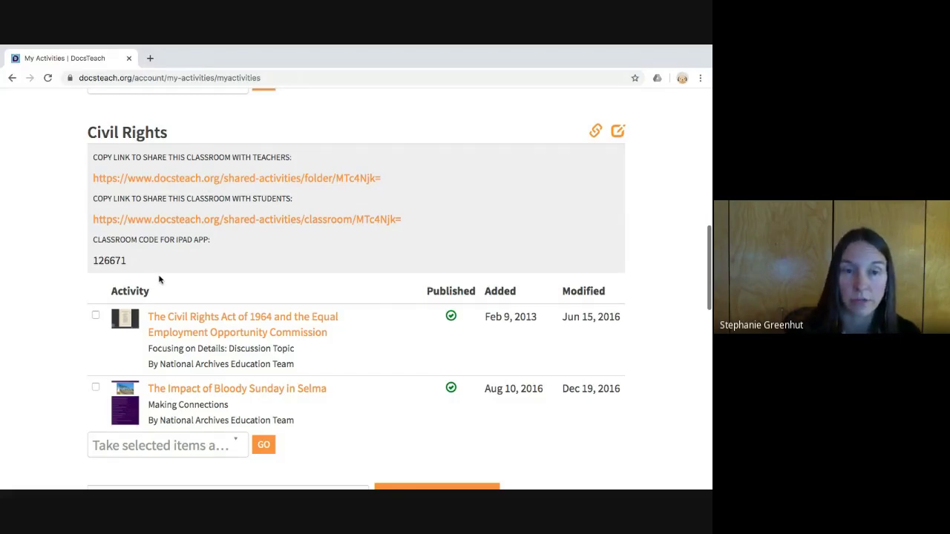
scroll(158, 280, down, 2)
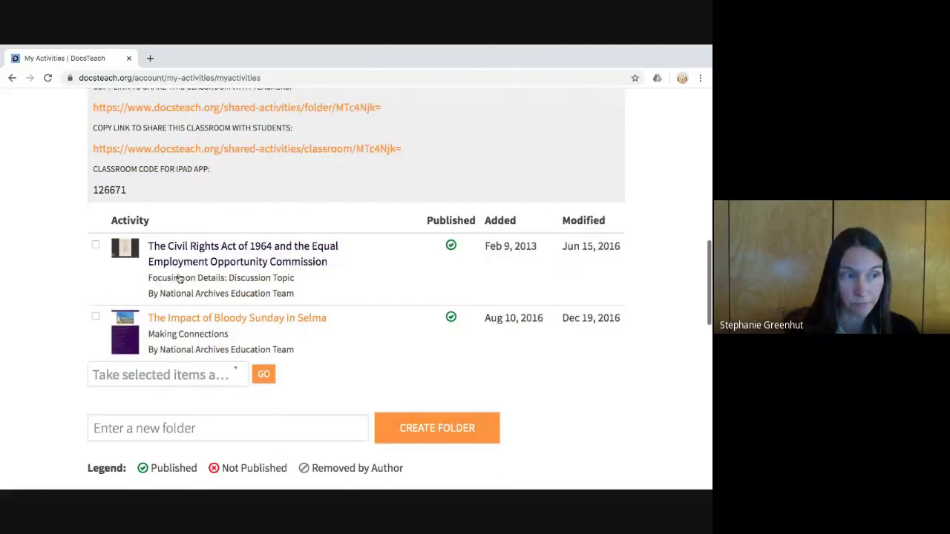
scroll(179, 278, up, 15)
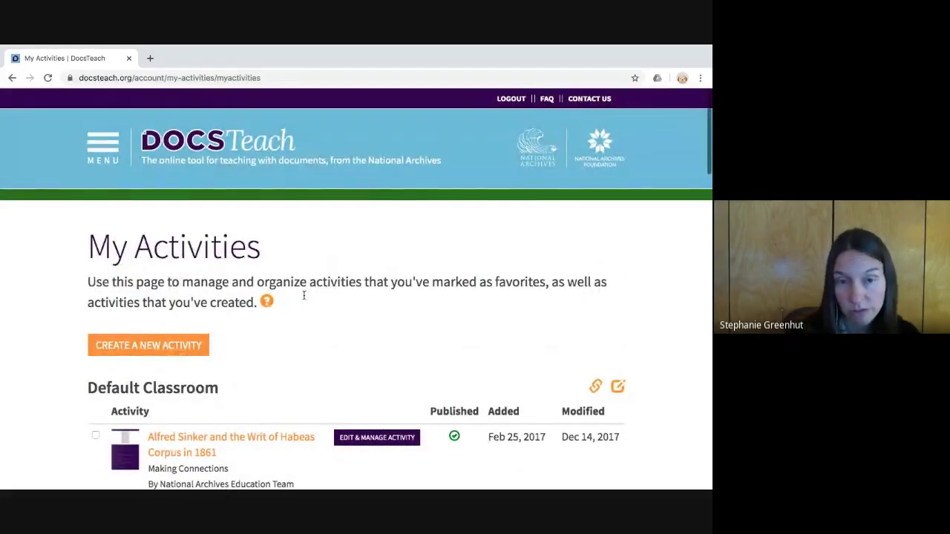
- Open the Manage Assignments page listed under Resources in the site menu
click(103, 167)
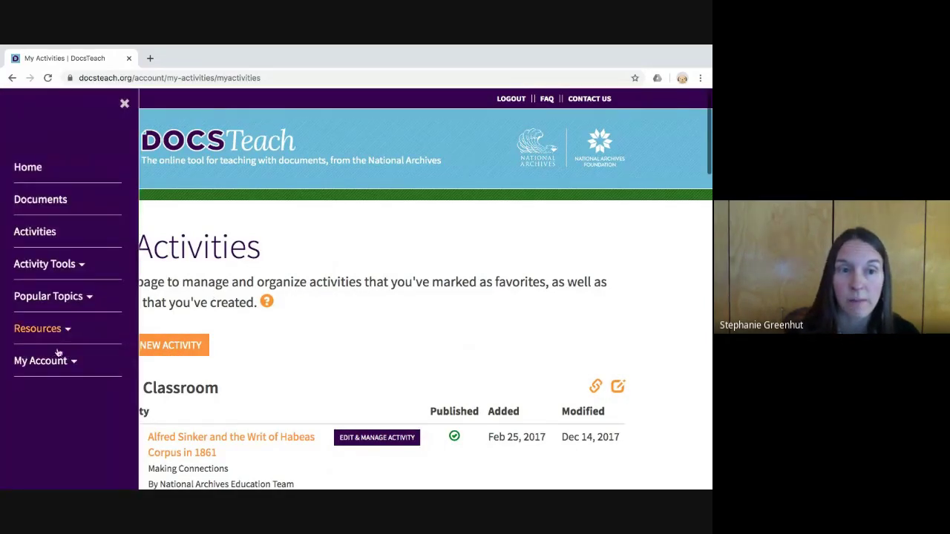
click(37, 329)
scroll(60, 351, down, 2)
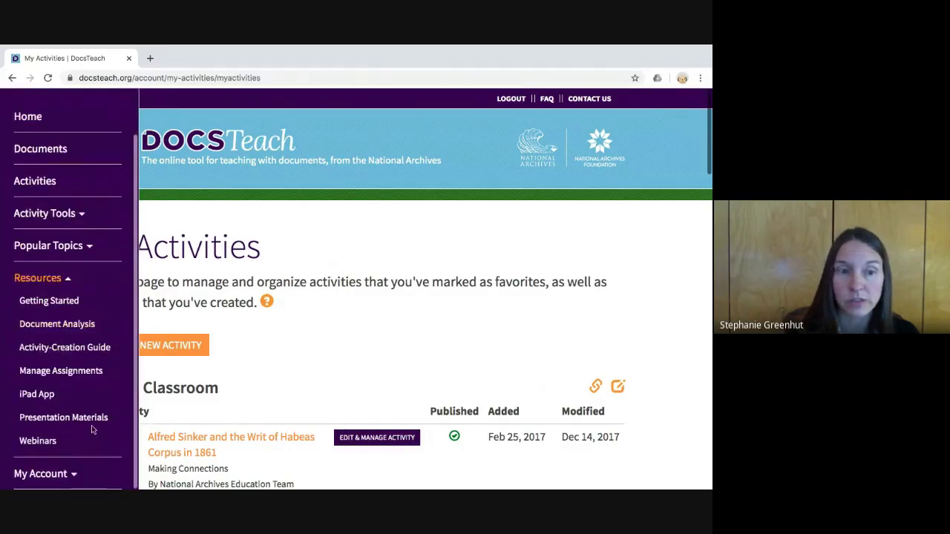
click(61, 370)
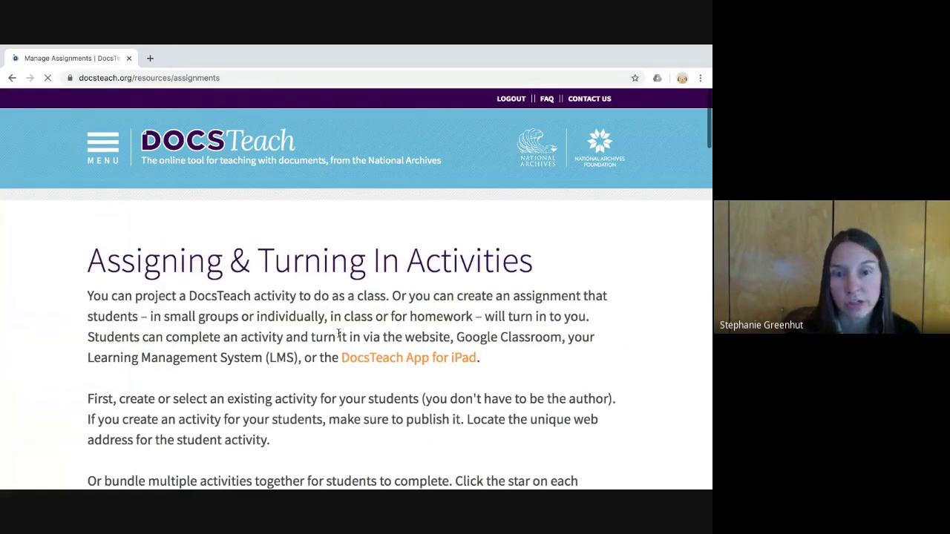
scroll(338, 334, down, 2)
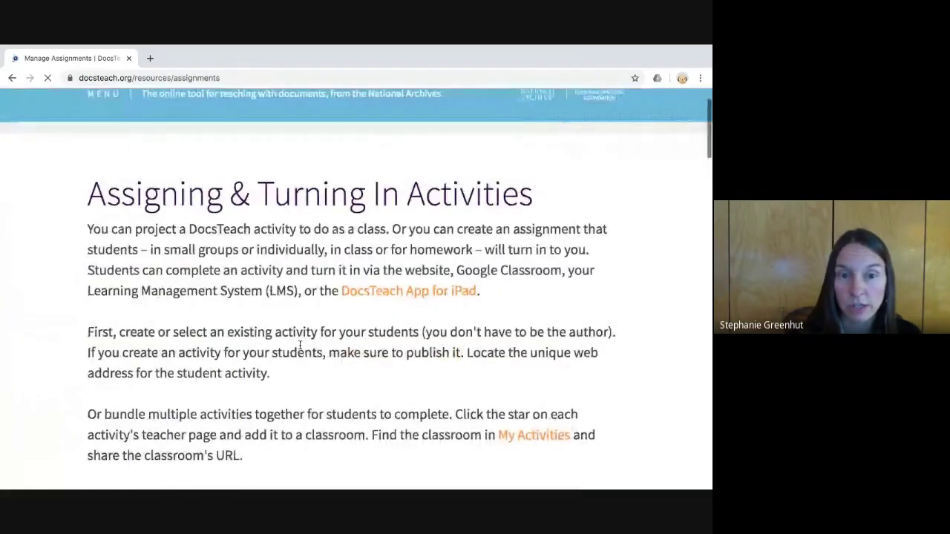
scroll(300, 345, down, 1)
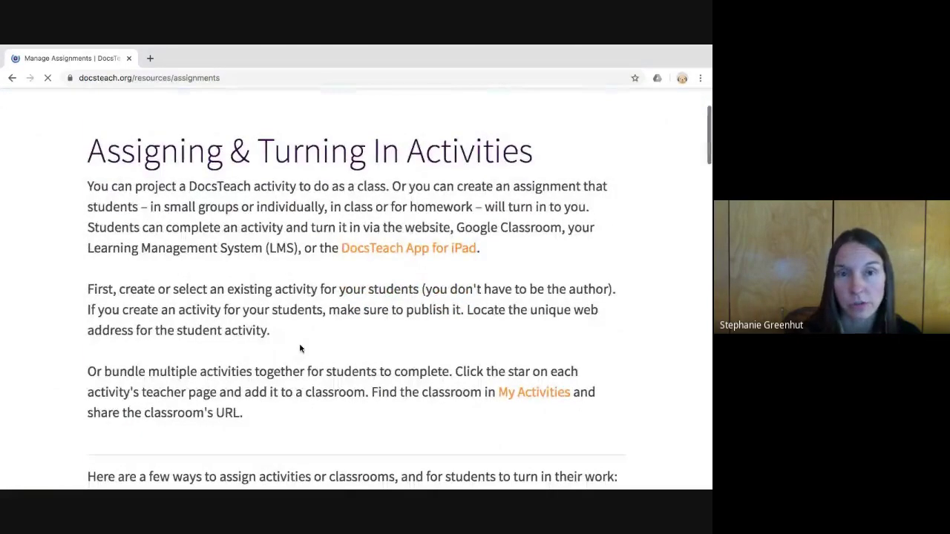
scroll(300, 348, down, 3)
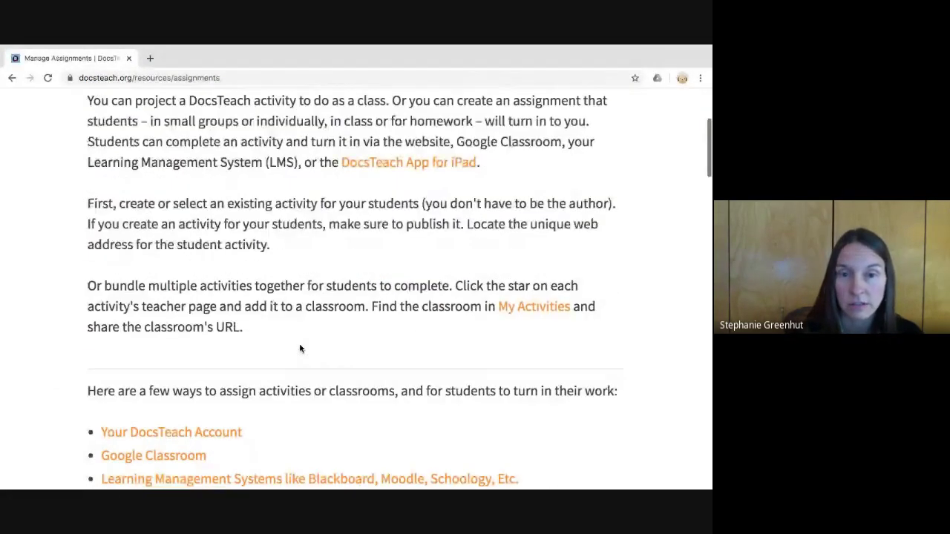
scroll(300, 348, down, 5)
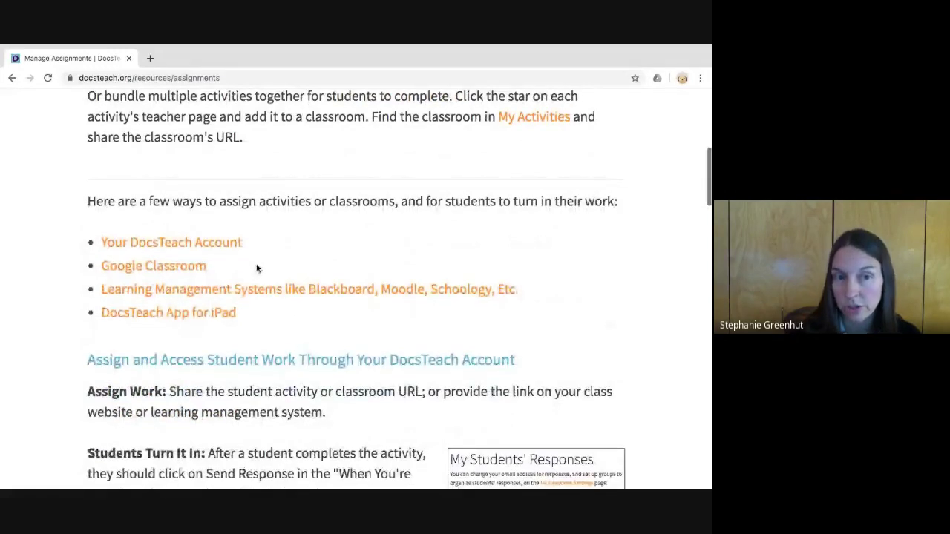
click(219, 289)
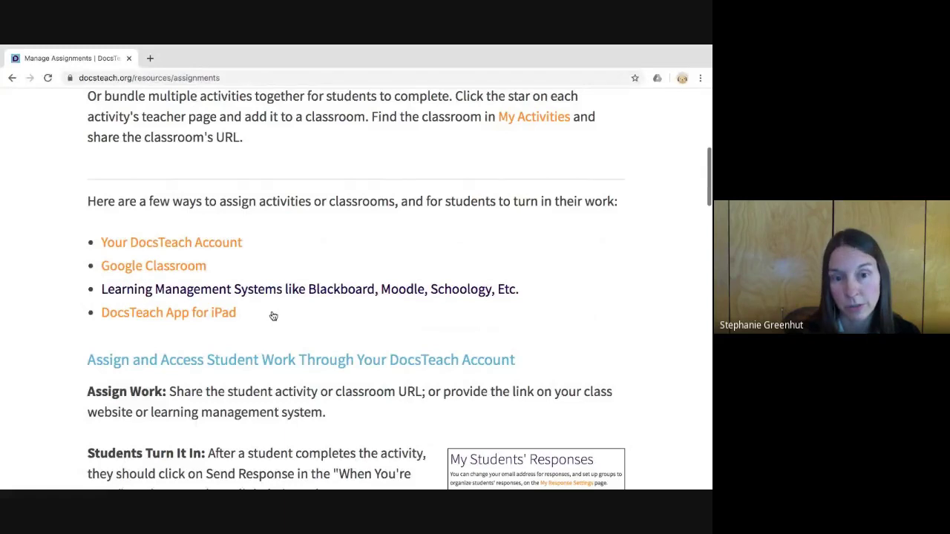
click(275, 339)
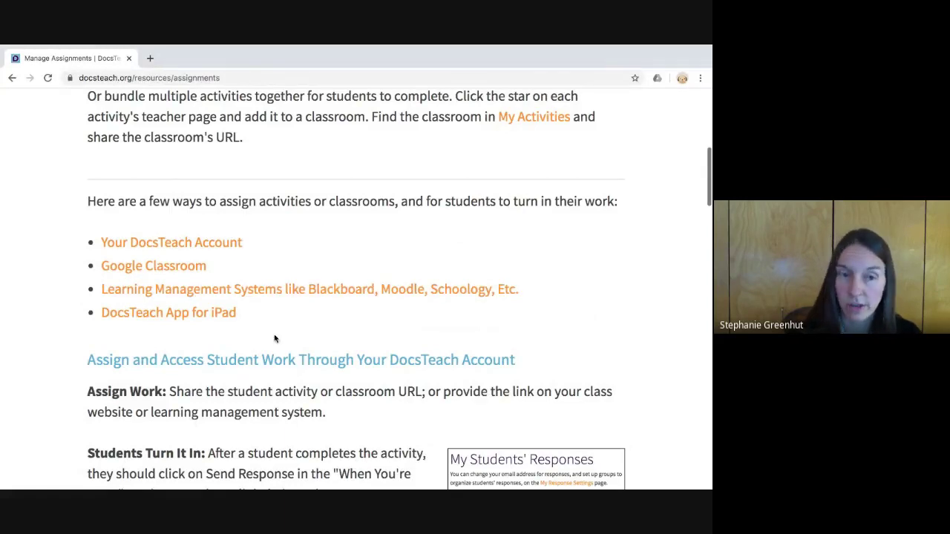
scroll(274, 340, up, 5)
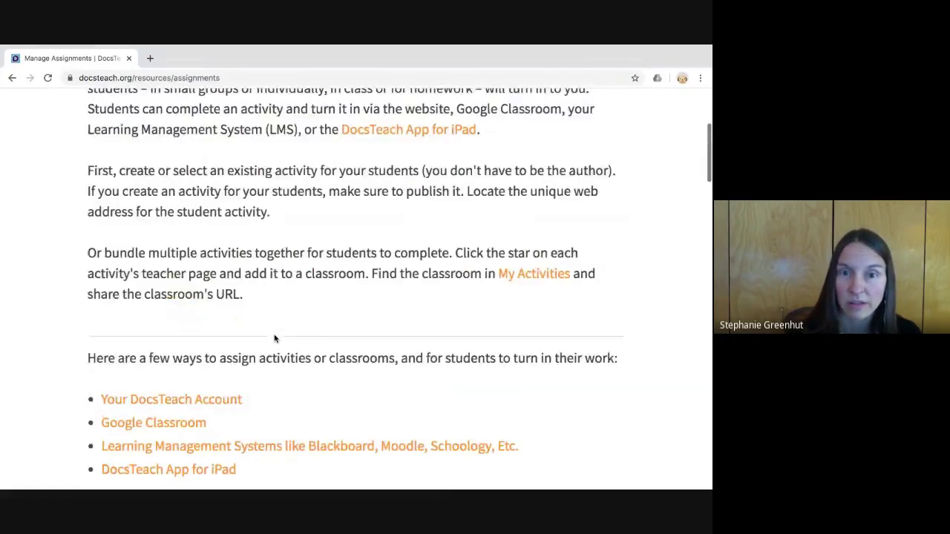
scroll(275, 339, up, 7)
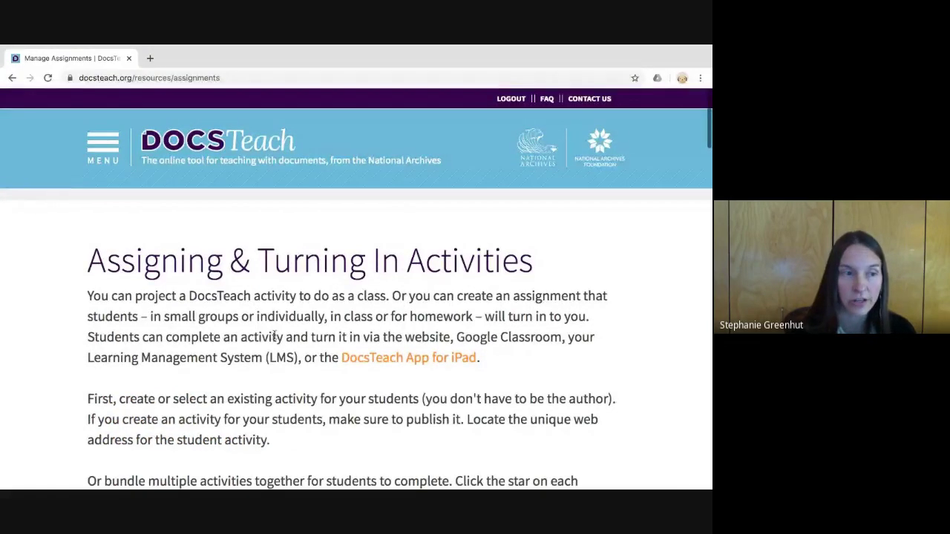